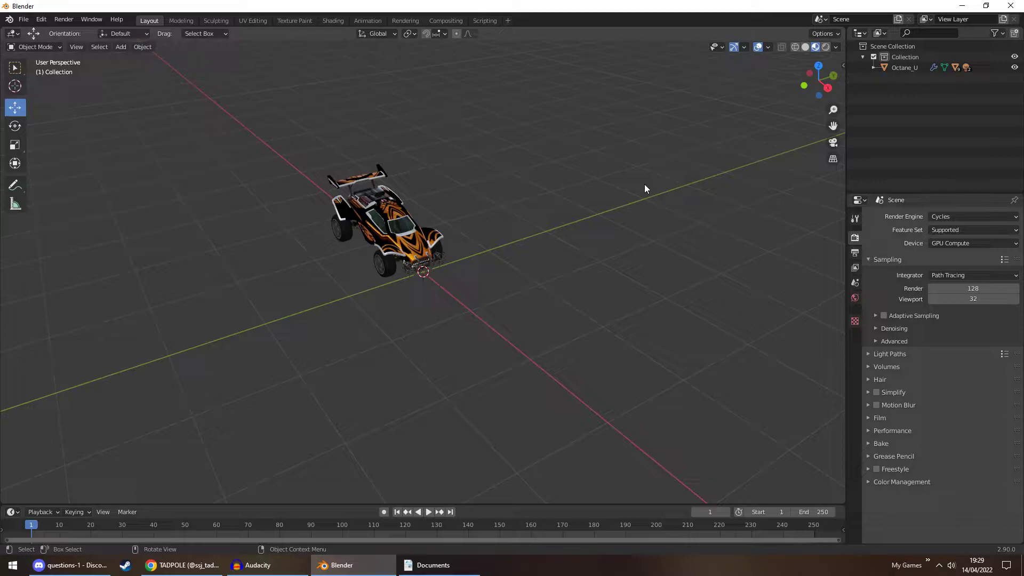
Turn the front and rear rims on the car's near side outward by setting their Z rotation to 180°.
{"action": "middle_click_drag", "start_coordinate": [613, 190], "coordinate": [414, 199]}
{"action": "scroll", "coordinate": [522, 182], "scroll_direction": "up", "scroll_amount": 4}
{"action": "left_click", "coordinate": [428, 158]}
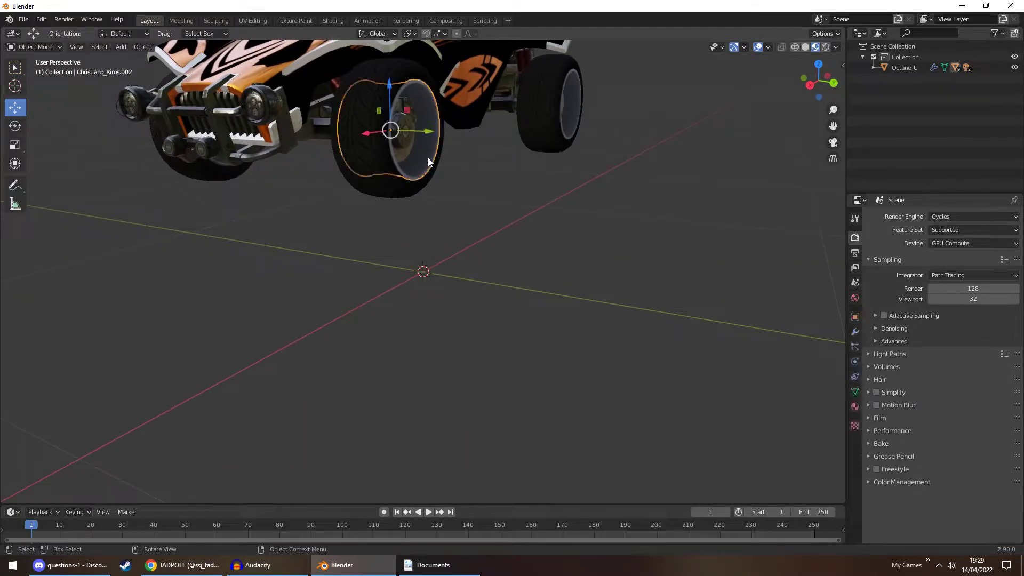
{"action": "left_click", "coordinate": [856, 316]}
{"action": "left_click", "coordinate": [959, 303]}
{"action": "type", "text": "1"}
{"action": "key", "text": "Return"}
{"action": "left_click", "coordinate": [581, 114]}
{"action": "left_click", "coordinate": [960, 304]}
{"action": "type", "text": "180"}
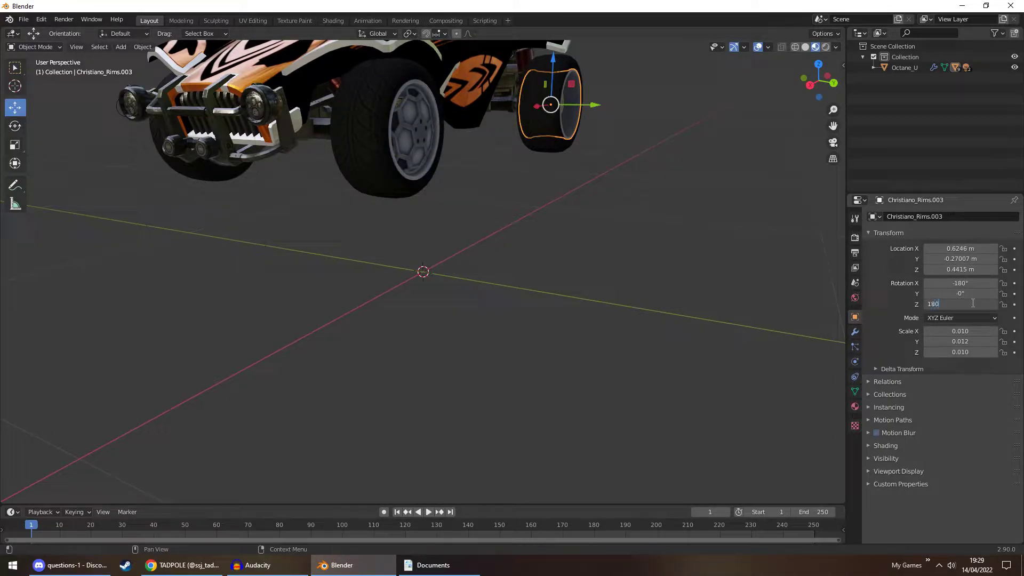
{"action": "key", "text": "Return"}
Add a mesh plane at the world origin, placed directly in the Scene Collection.
{"action": "middle_click_drag", "start_coordinate": [530, 206], "coordinate": [664, 241]}
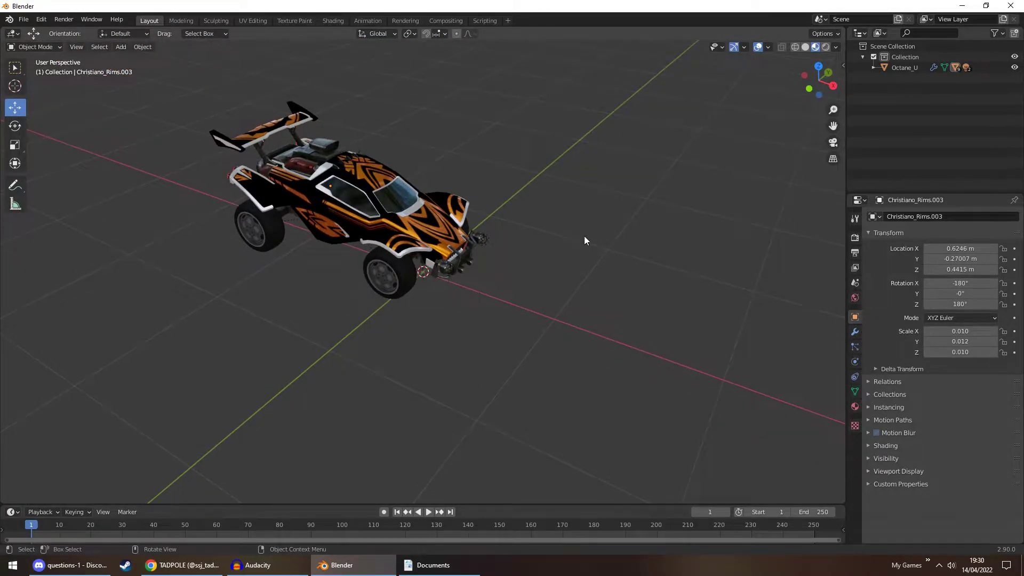
{"action": "middle_click_drag", "start_coordinate": [584, 240], "coordinate": [569, 230]}
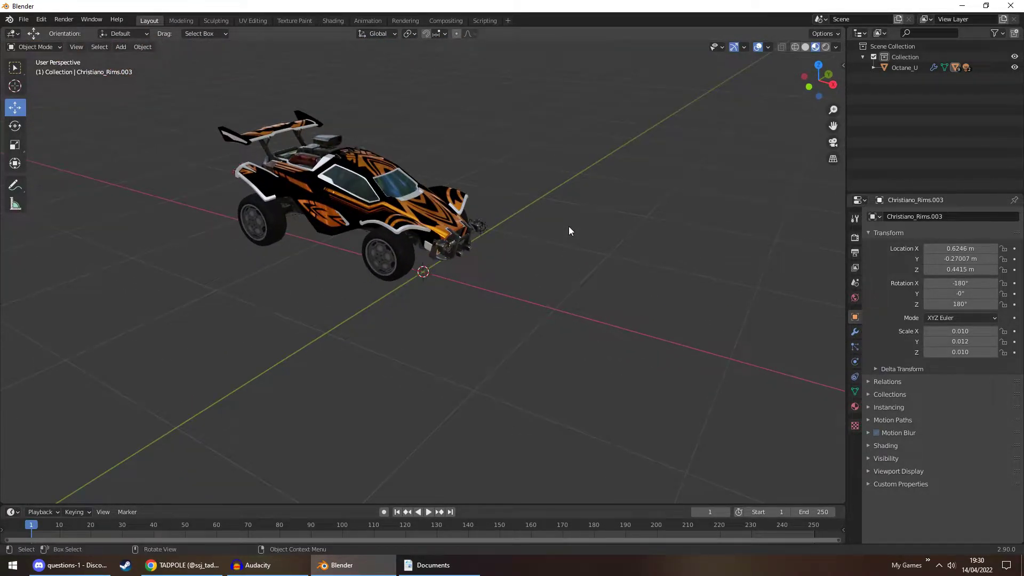
{"action": "middle_click_drag", "start_coordinate": [571, 216], "coordinate": [521, 218]}
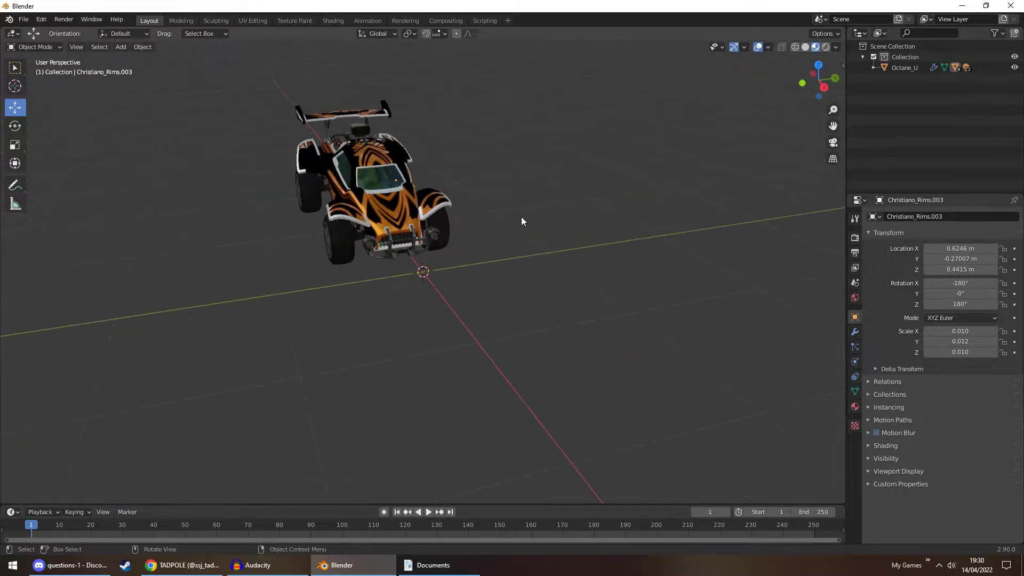
{"action": "left_click", "coordinate": [892, 47]}
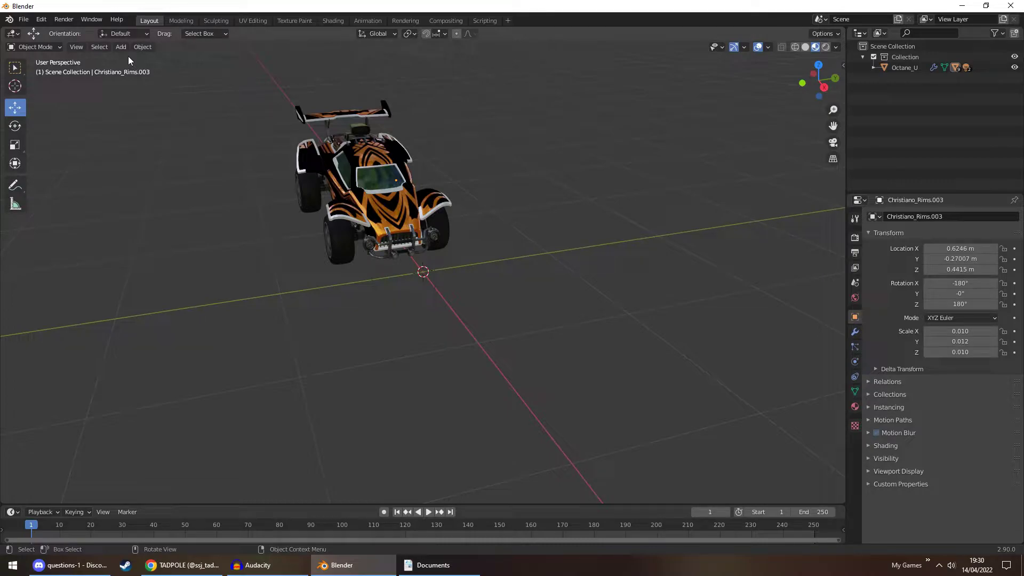
{"action": "middle_click_drag", "start_coordinate": [145, 71], "coordinate": [364, 176]}
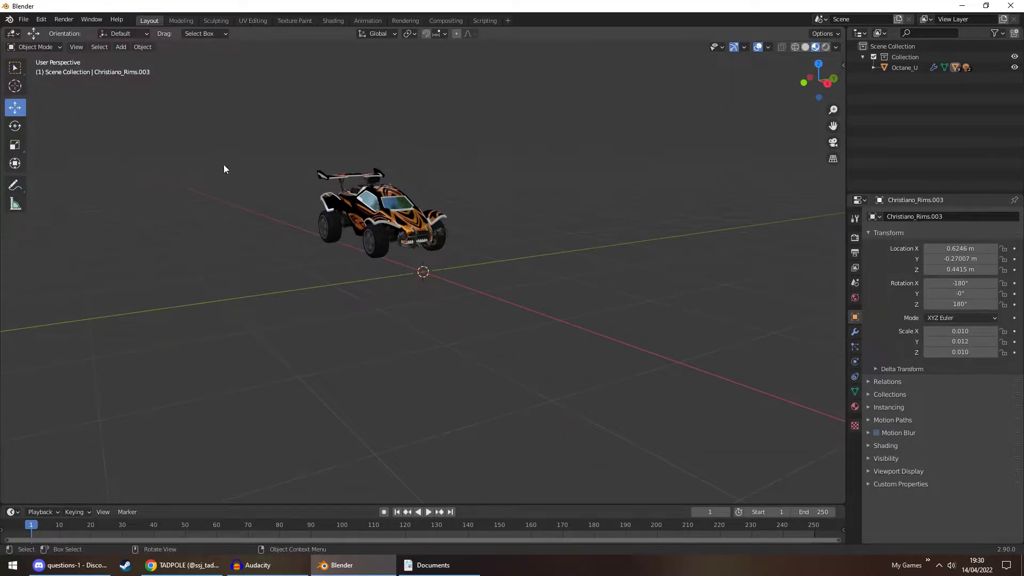
{"action": "left_click", "coordinate": [121, 47]}
{"action": "mouse_move", "coordinate": [159, 58]}
{"action": "left_click", "coordinate": [234, 58]}
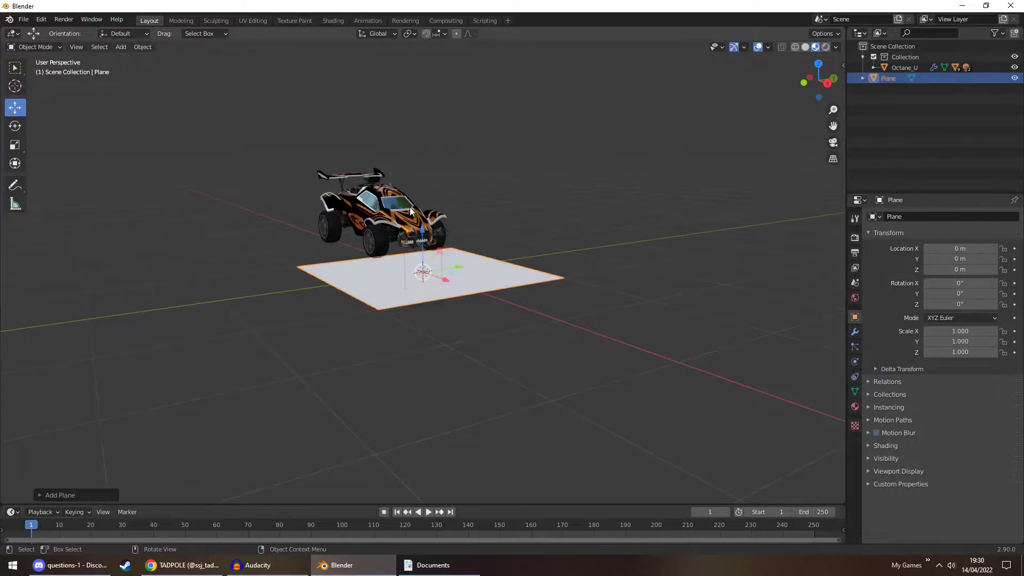
Raise the plane along Z to about 0.252 m so it meets the bottoms of the car's tyres.
{"action": "left_click", "coordinate": [804, 83]}
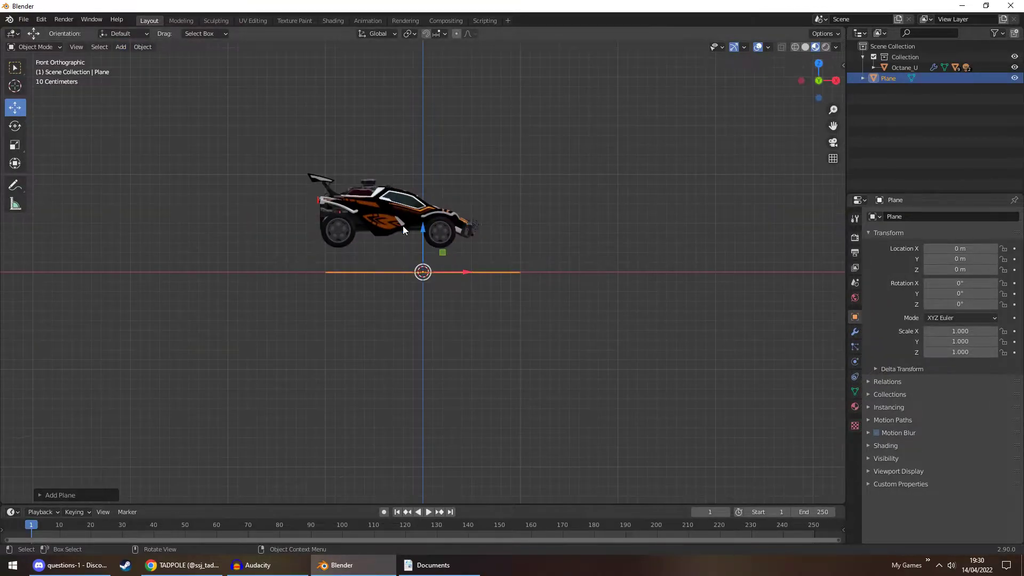
{"action": "scroll", "coordinate": [396, 233], "scroll_direction": "up", "scroll_amount": 8}
{"action": "middle_click_drag", "start_coordinate": [453, 260], "coordinate": [453, 293], "text": "shift"}
{"action": "left_click_drag", "start_coordinate": [427, 303], "coordinate": [432, 197]}
{"action": "middle_click_drag", "start_coordinate": [433, 197], "coordinate": [458, 242]}
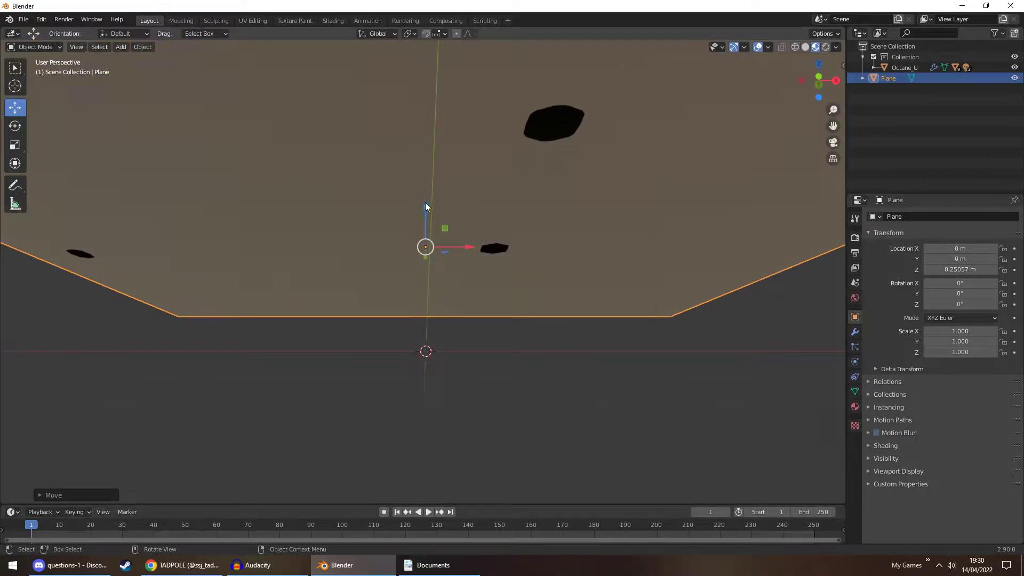
{"action": "left_click_drag", "start_coordinate": [425, 206], "coordinate": [427, 204]}
Stretch the ground plane along Y to a scale of about 4.
{"action": "scroll", "coordinate": [490, 265], "scroll_direction": "down", "scroll_amount": 5}
{"action": "middle_click_drag", "start_coordinate": [490, 265], "coordinate": [603, 204]}
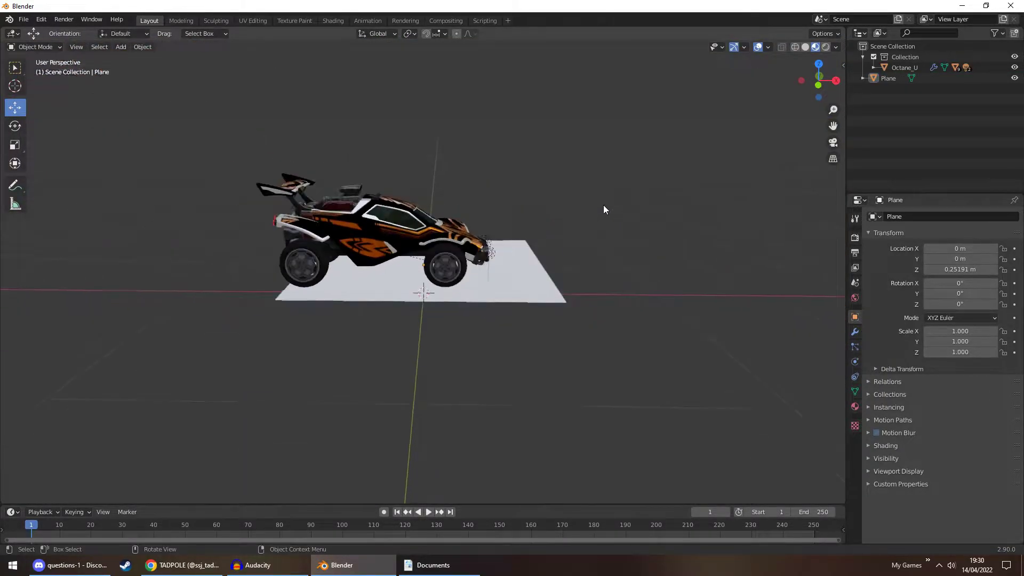
{"action": "left_click", "coordinate": [544, 256]}
{"action": "middle_click_drag", "start_coordinate": [550, 246], "coordinate": [575, 255]}
{"action": "scroll", "coordinate": [574, 255], "scroll_direction": "down", "scroll_amount": 7}
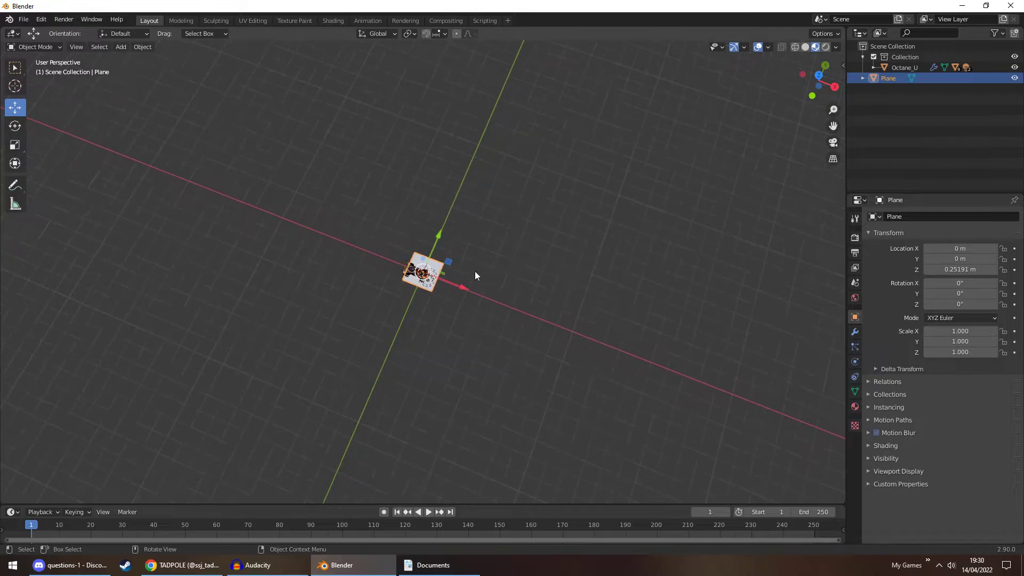
{"action": "key", "text": "shift+space"}
{"action": "key", "text": "s"}
{"action": "left_click_drag", "start_coordinate": [438, 235], "coordinate": [465, 222]}
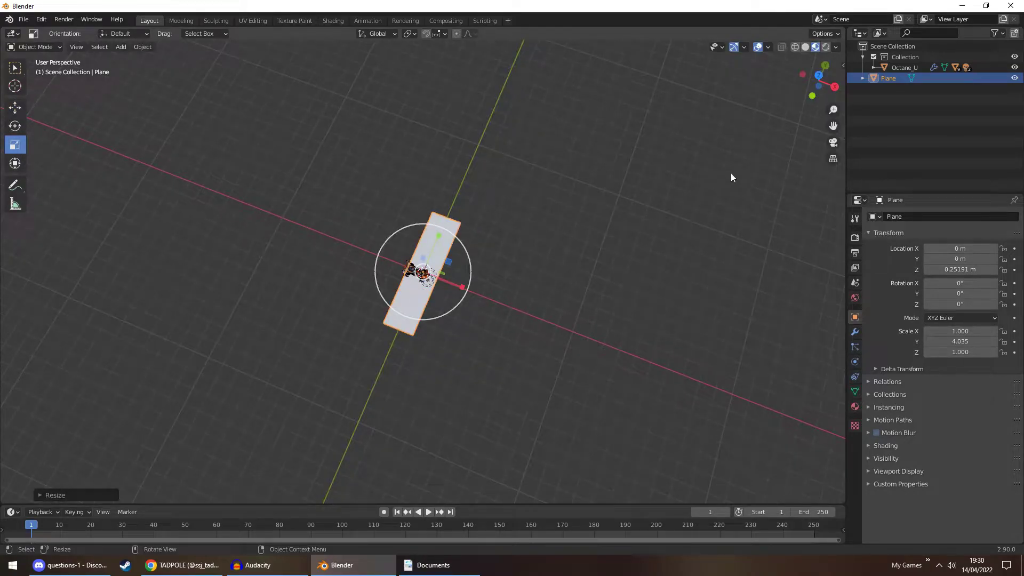
Enable the Screencast Keys overlay in the 3D viewport.
{"action": "key", "text": "n"}
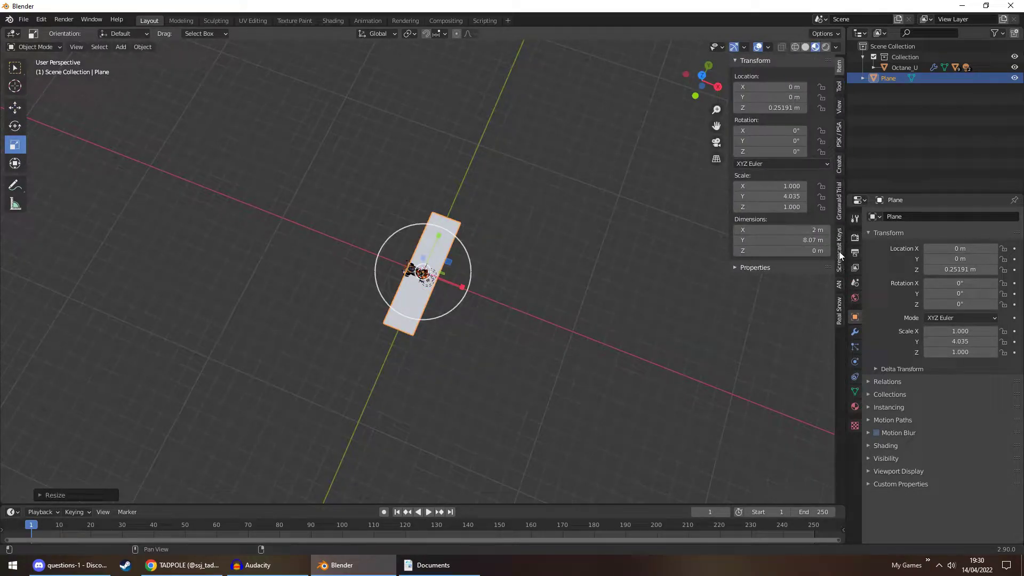
{"action": "left_click", "coordinate": [840, 254]}
{"action": "key", "text": "n"}
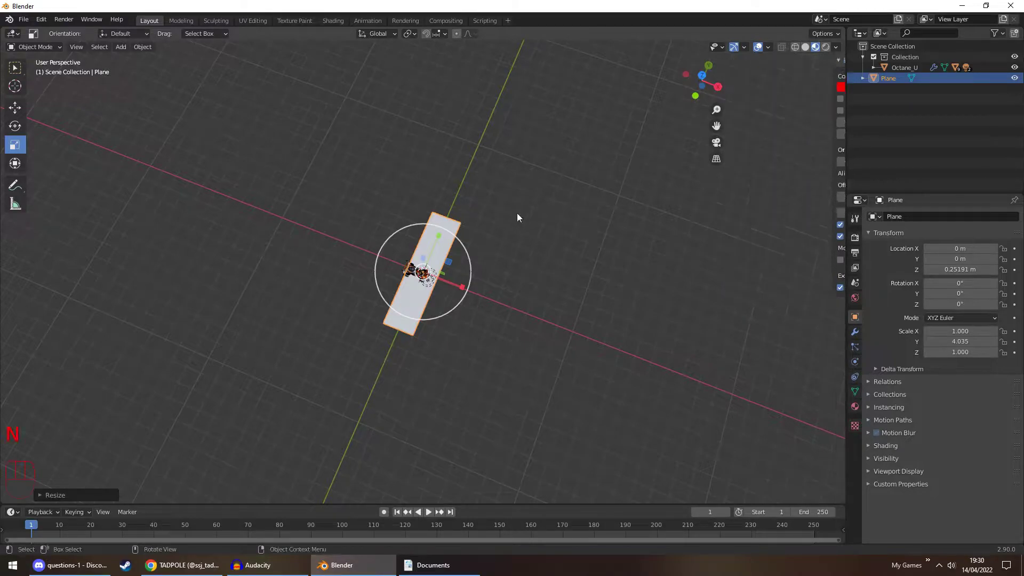
Stretch the ground plane along Y to a scale of about 14.51 and copy that value to its X scale.
{"action": "left_click_drag", "start_coordinate": [438, 235], "coordinate": [478, 134]}
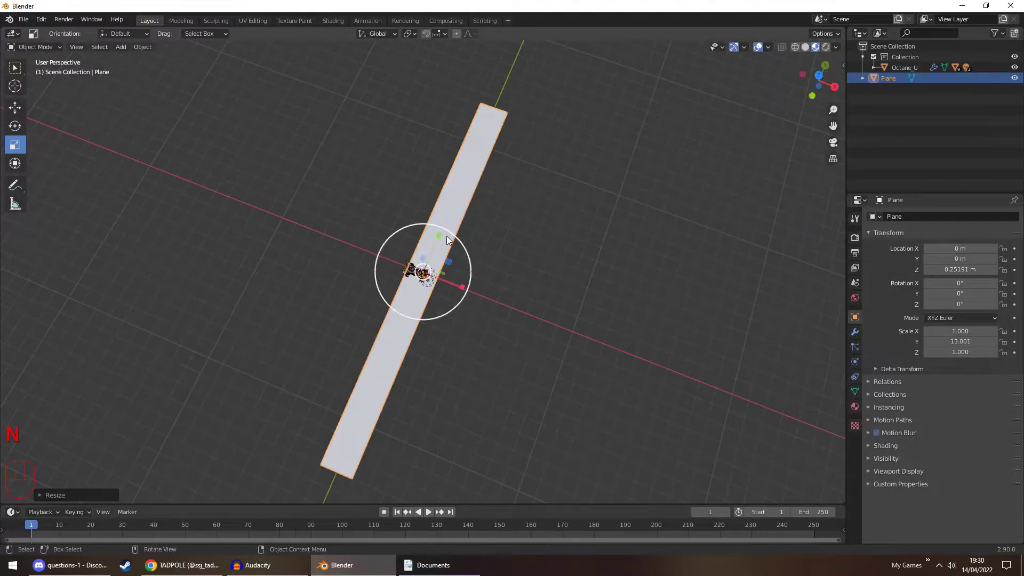
{"action": "left_click_drag", "start_coordinate": [437, 235], "coordinate": [445, 231]}
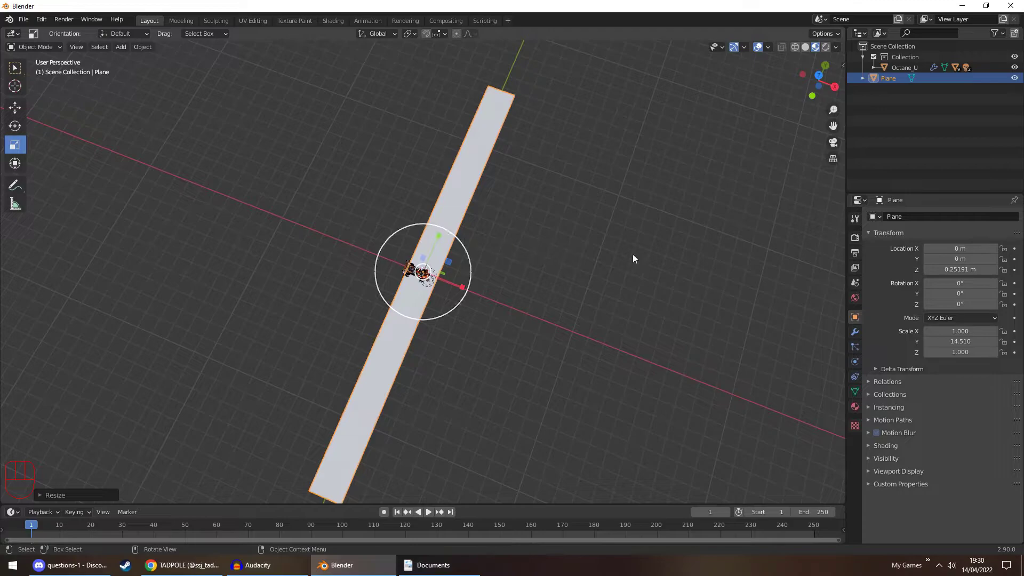
{"action": "key", "text": "ctrl+c"}
{"action": "key", "text": "ctrl+v"}
{"action": "key", "text": "ctrl+v"}
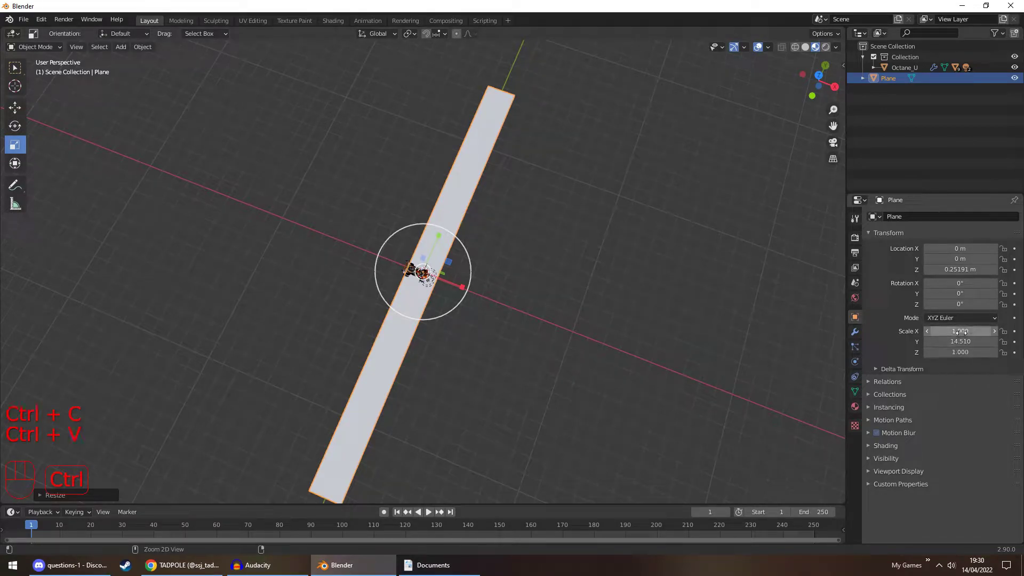
{"action": "middle_click_drag", "start_coordinate": [606, 302], "coordinate": [599, 238]}
{"action": "left_click", "coordinate": [695, 176]}
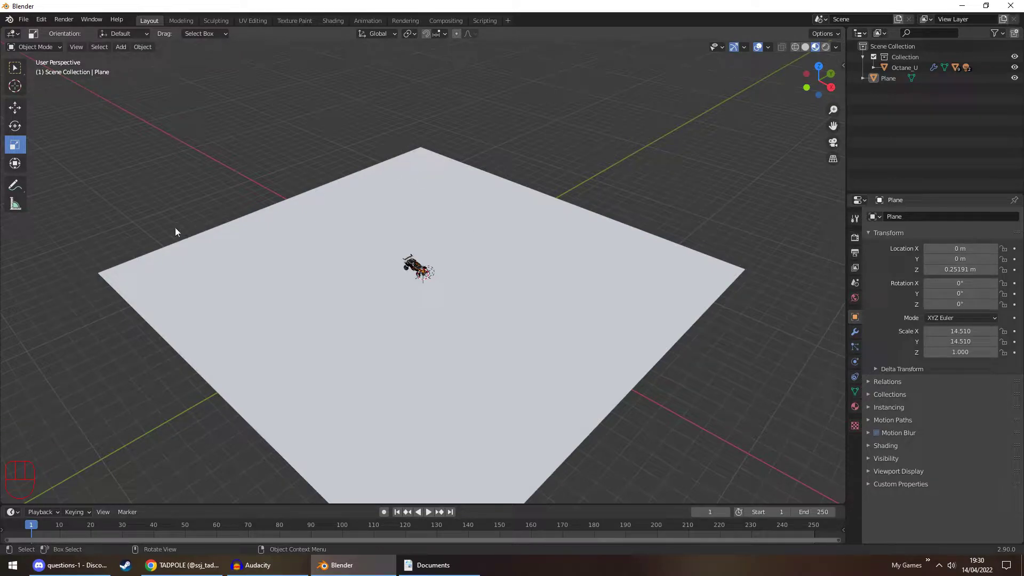
Deselect the ground plane and switch the active tool from Scale to Move.
{"action": "left_click", "coordinate": [257, 236]}
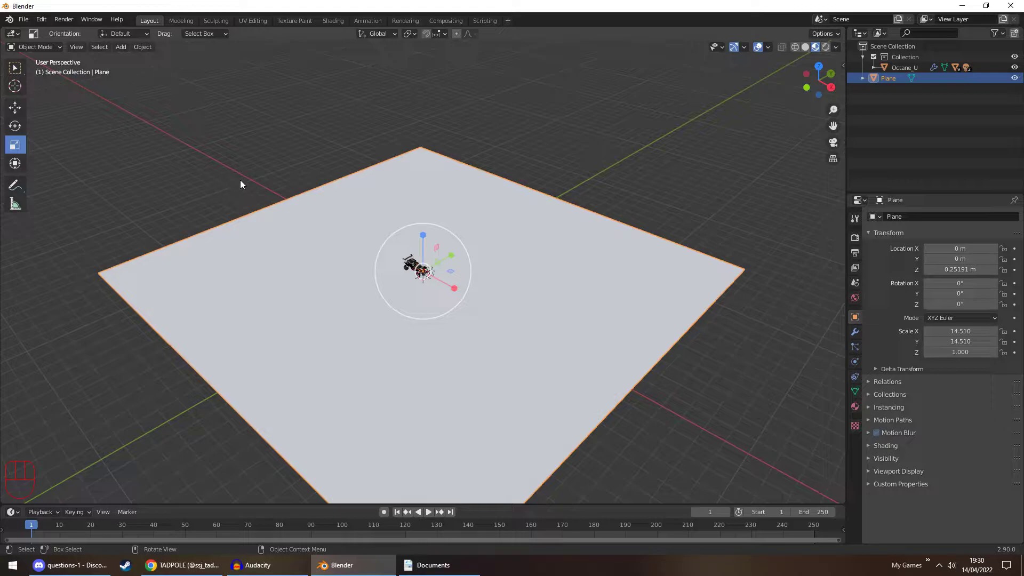
{"action": "middle_click_drag", "start_coordinate": [350, 254], "coordinate": [383, 227]}
{"action": "left_click", "coordinate": [566, 188]}
{"action": "middle_click_drag", "start_coordinate": [565, 188], "coordinate": [551, 211]}
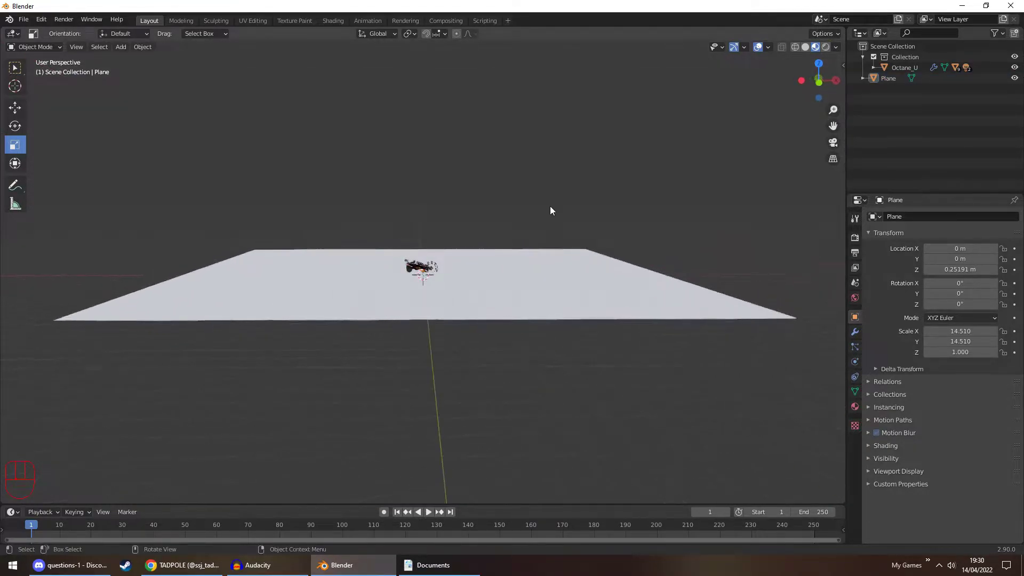
{"action": "key", "text": "space"}
{"action": "left_click", "coordinate": [527, 219]}
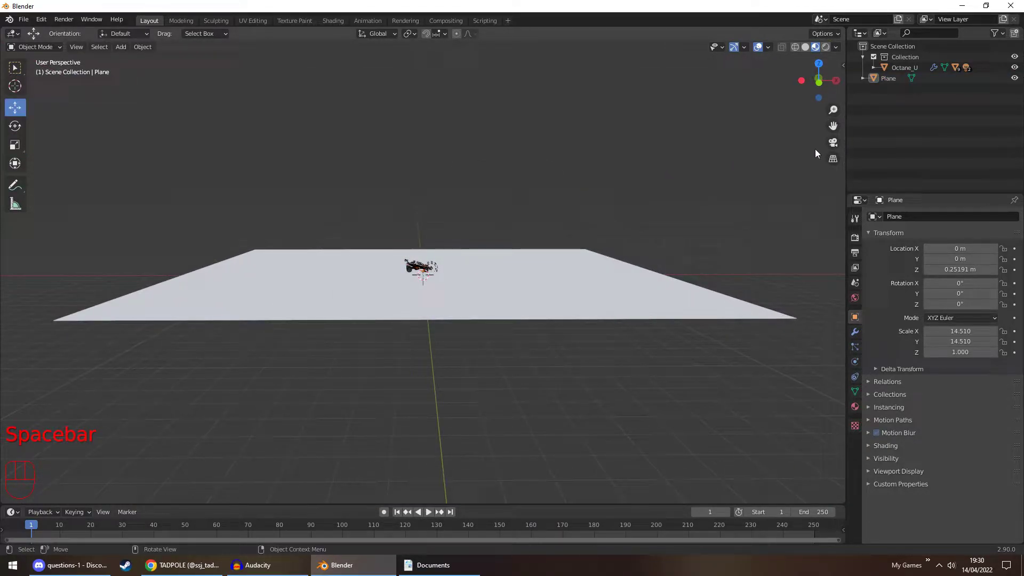
{"action": "middle_click_drag", "start_coordinate": [796, 155], "coordinate": [667, 198]}
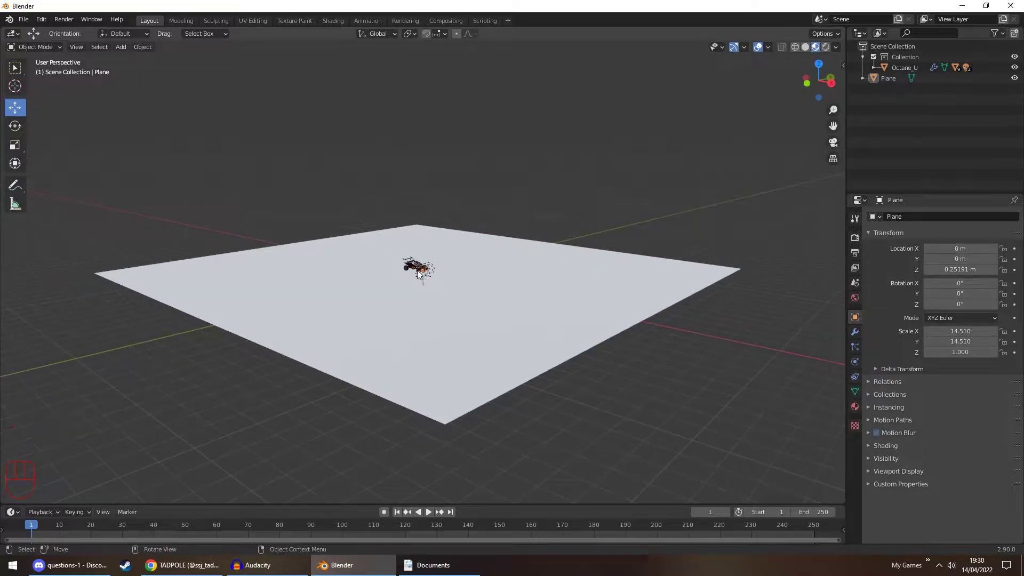
{"action": "scroll", "coordinate": [393, 283], "scroll_direction": "up", "scroll_amount": 5}
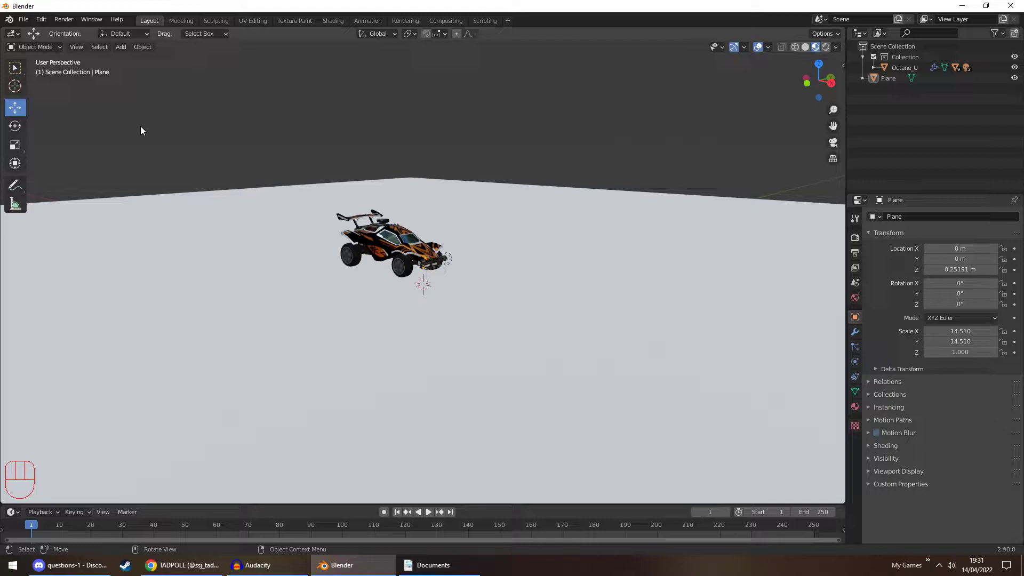
Search the add-on preferences for "sky", make sure Lighting: Dynamic Sky is enabled, and close the preferences.
{"action": "left_click", "coordinate": [22, 24]}
{"action": "mouse_move", "coordinate": [41, 20]}
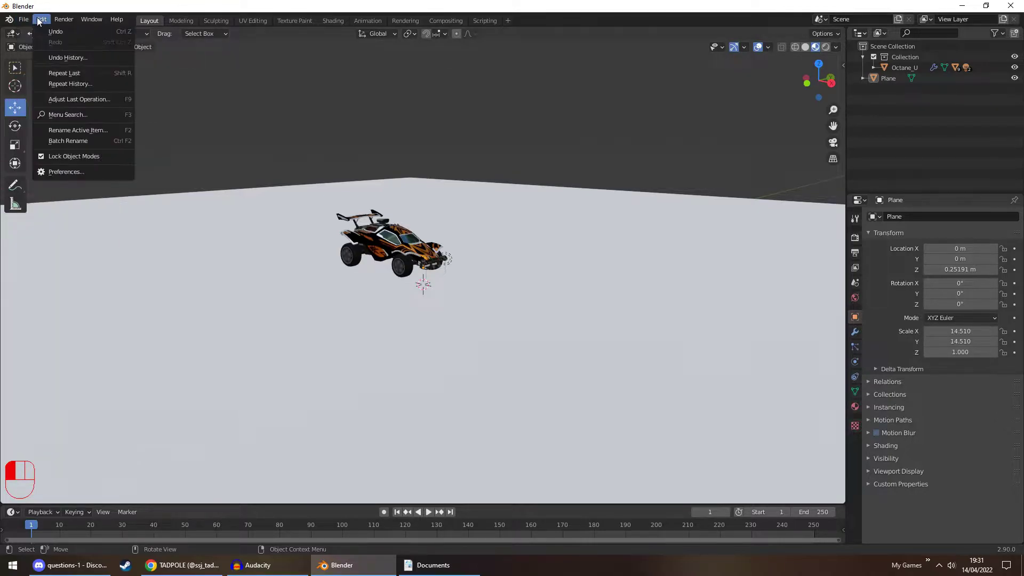
{"action": "left_click", "coordinate": [66, 171]}
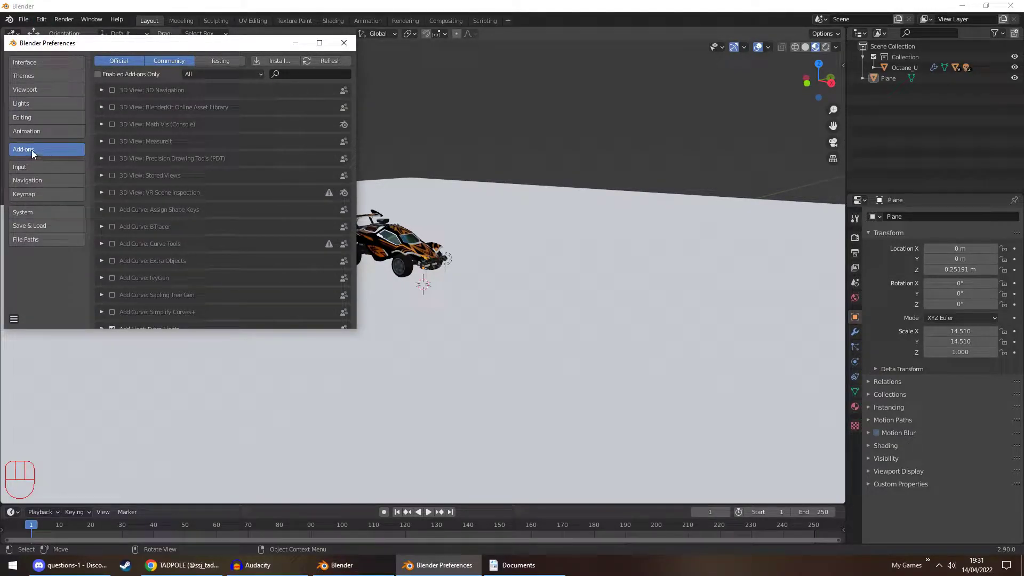
{"action": "left_click", "coordinate": [291, 76]}
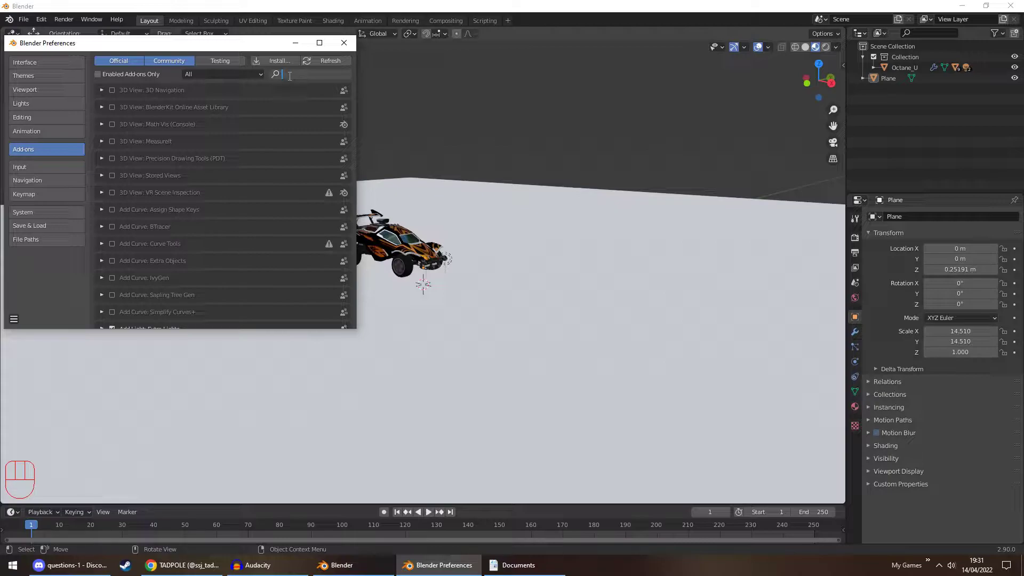
{"action": "type", "text": "sky"}
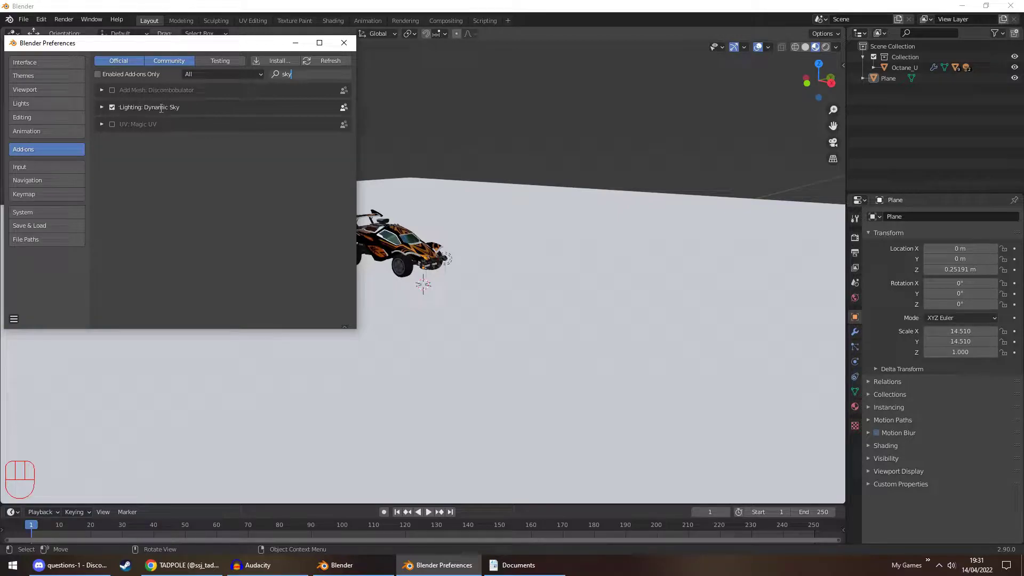
{"action": "left_click", "coordinate": [112, 107]}
{"action": "key", "text": "BackSpace"}
{"action": "key", "text": "BackSpace"}
{"action": "key", "text": "BackSpace"}
{"action": "key", "text": "Return"}
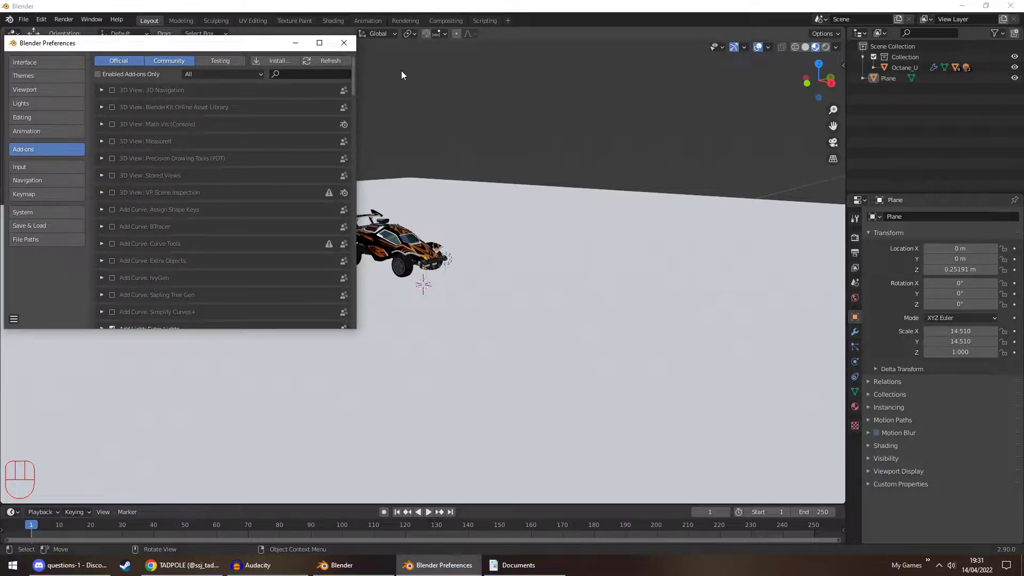
{"action": "left_click", "coordinate": [352, 46]}
Close the separate Documents window that is open alongside the scene.
{"action": "middle_click_drag", "start_coordinate": [568, 135], "coordinate": [545, 146]}
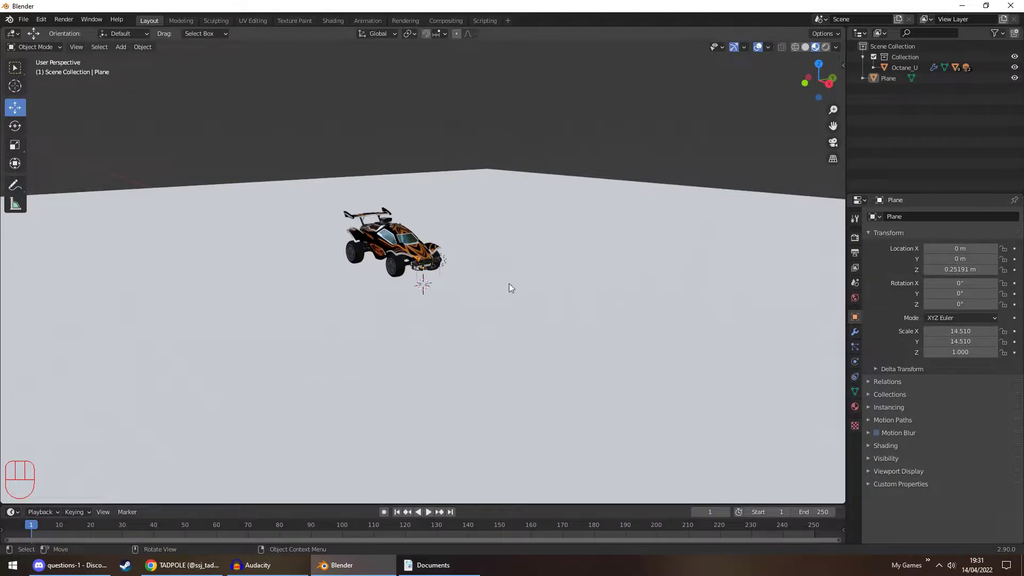
{"action": "right_click", "coordinate": [433, 565]}
{"action": "left_click", "coordinate": [411, 549]}
Create a dynamic sky with the Dynamic Sky add-on and open the World properties.
{"action": "middle_click_drag", "start_coordinate": [658, 123], "coordinate": [654, 121]}
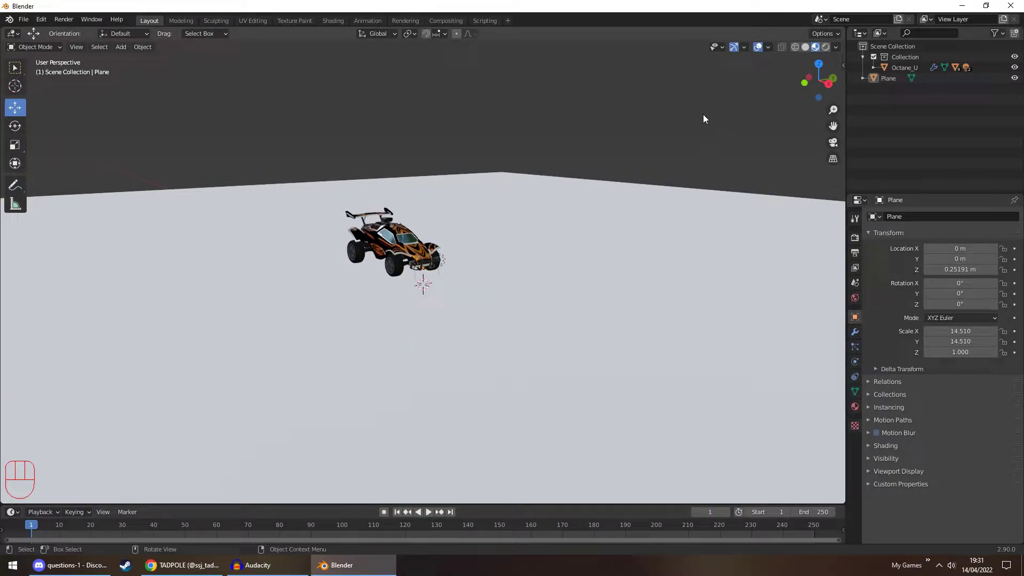
{"action": "key", "text": "n"}
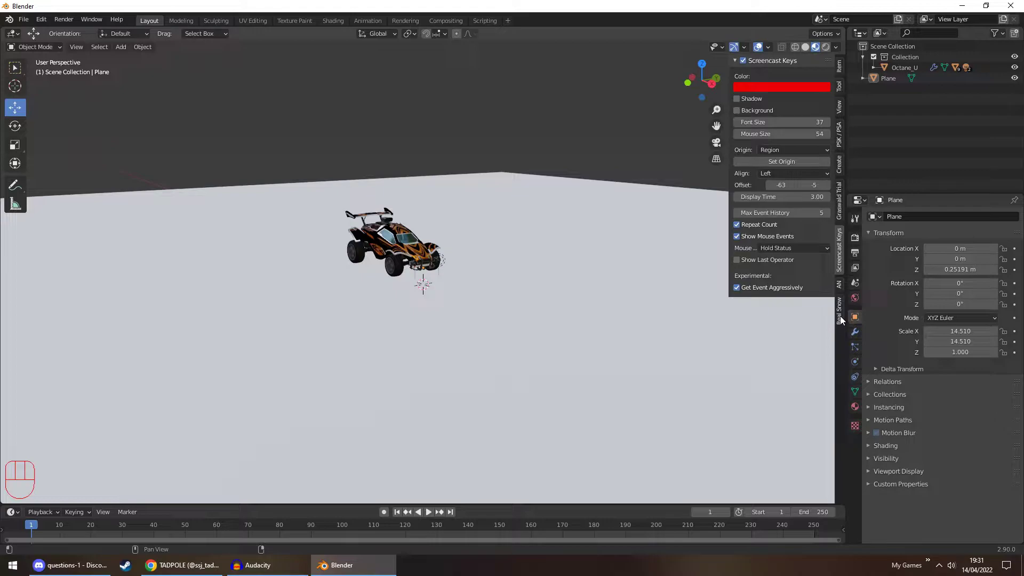
{"action": "left_click", "coordinate": [840, 164]}
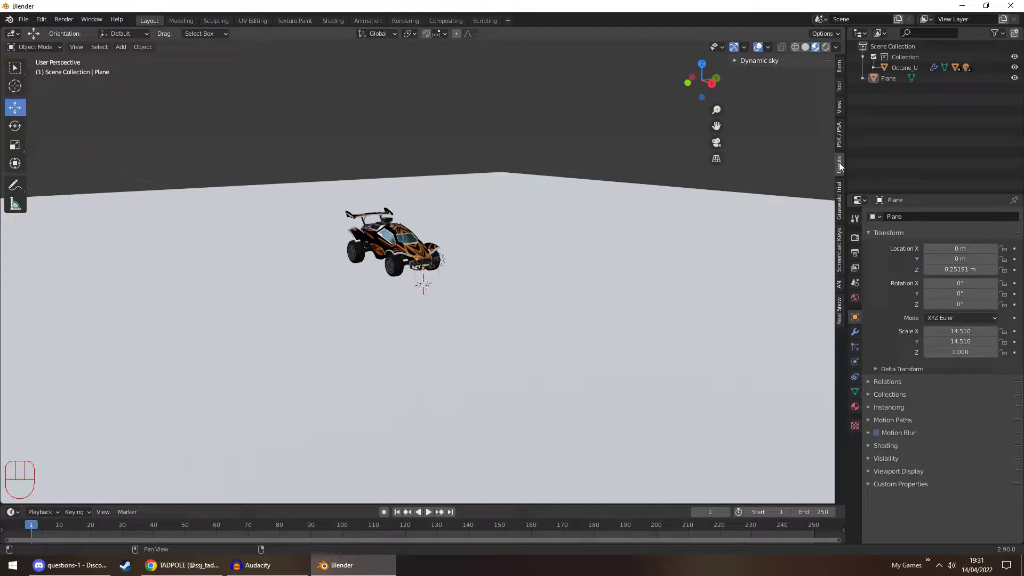
{"action": "left_click", "coordinate": [736, 61]}
{"action": "left_click", "coordinate": [769, 75]}
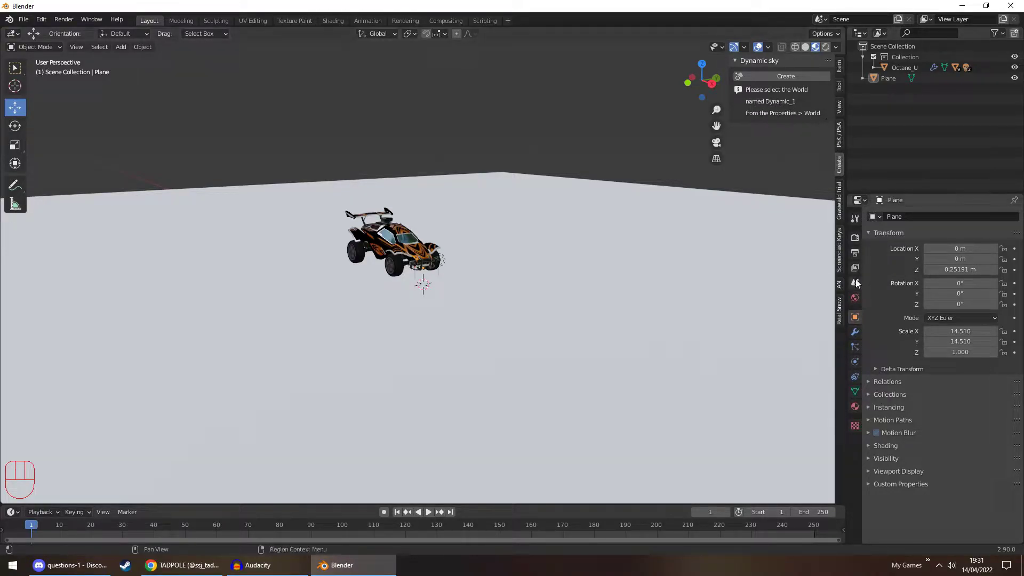
{"action": "left_click", "coordinate": [855, 300]}
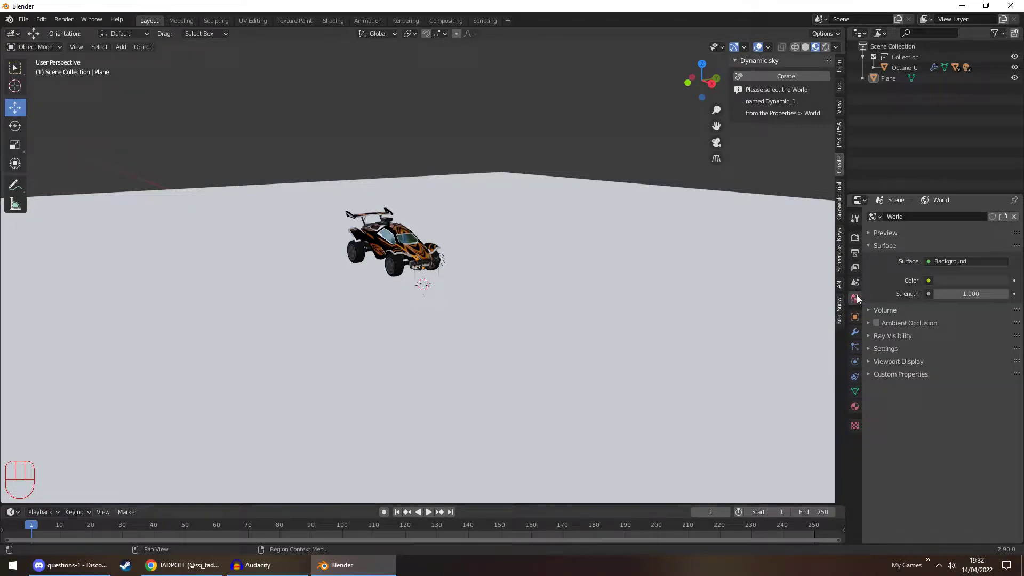
Assign the Dynamic_1 world to the scene and show the viewport in Rendered shading.
{"action": "left_click", "coordinate": [876, 216]}
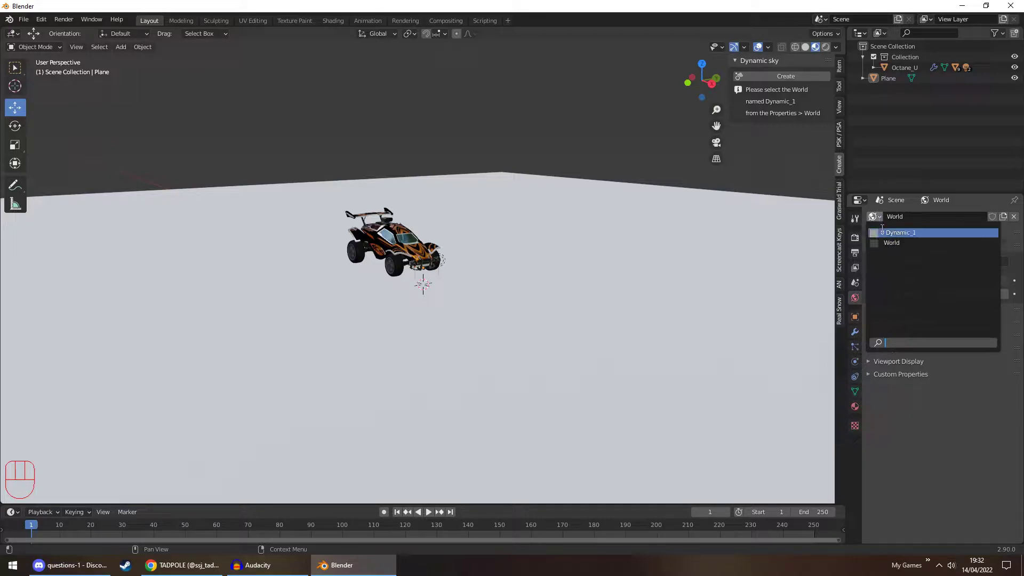
{"action": "left_click", "coordinate": [884, 232]}
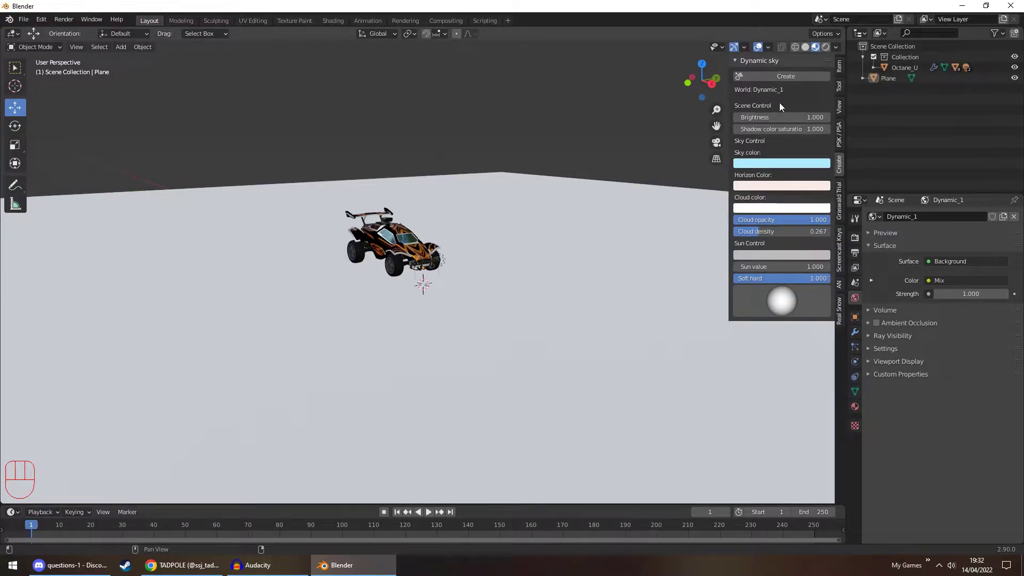
{"action": "left_click", "coordinate": [825, 47]}
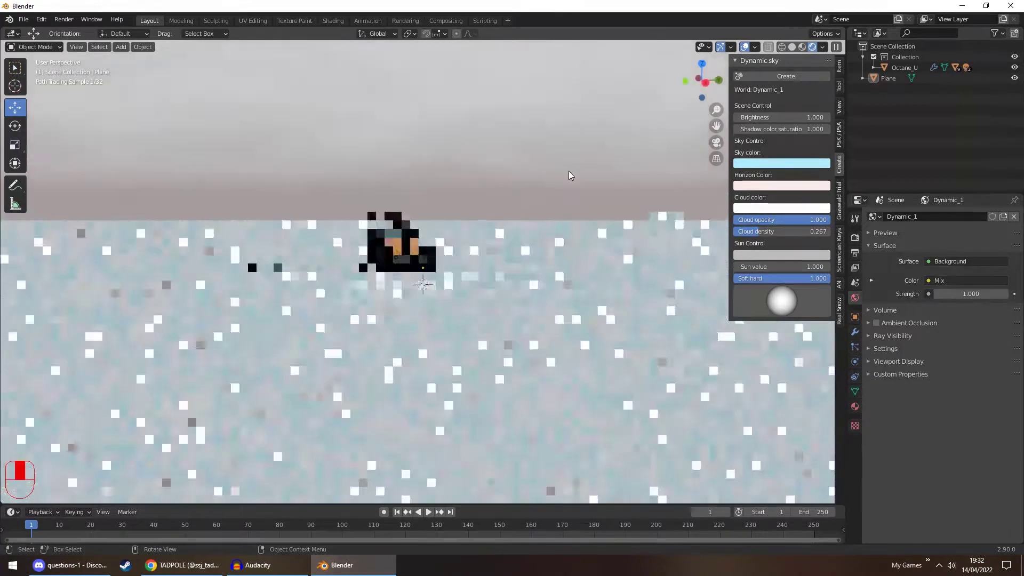
{"action": "scroll", "coordinate": [569, 171], "scroll_direction": "down", "scroll_amount": 6}
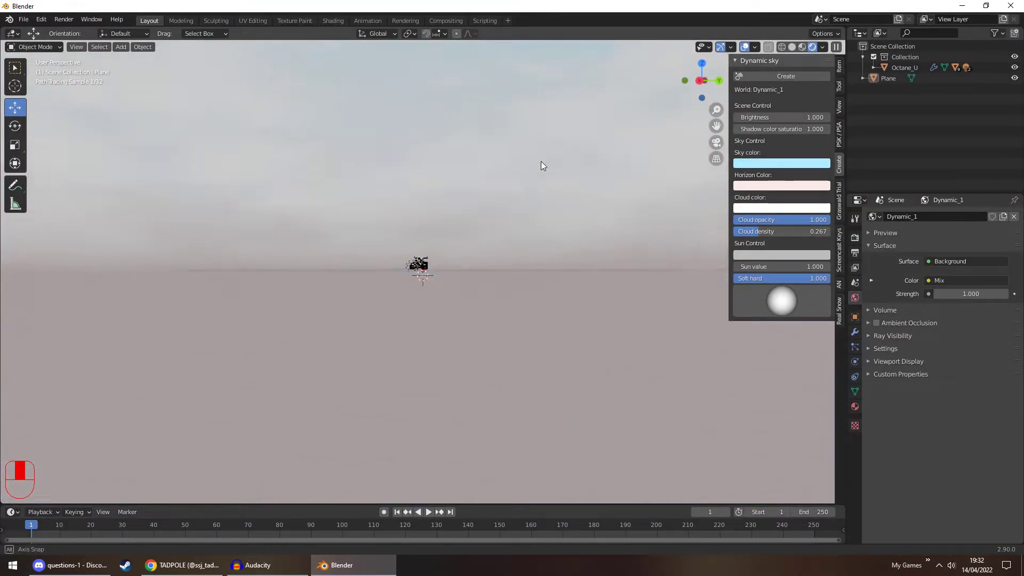
Switch the scene back to the default World for comparison and reassign Dynamic_1.
{"action": "left_click", "coordinate": [881, 217]}
{"action": "left_click", "coordinate": [892, 243]}
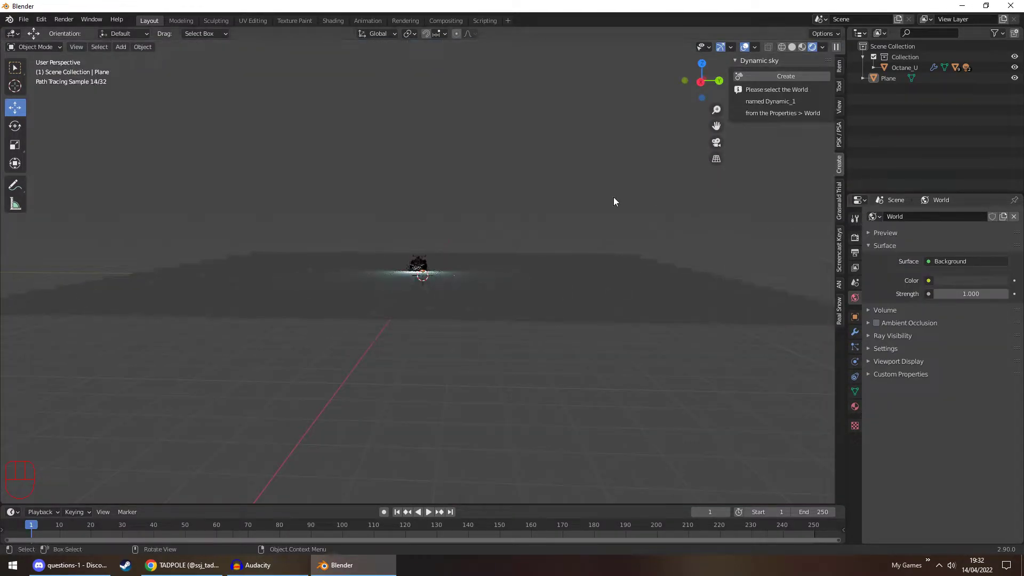
{"action": "left_click", "coordinate": [874, 216]}
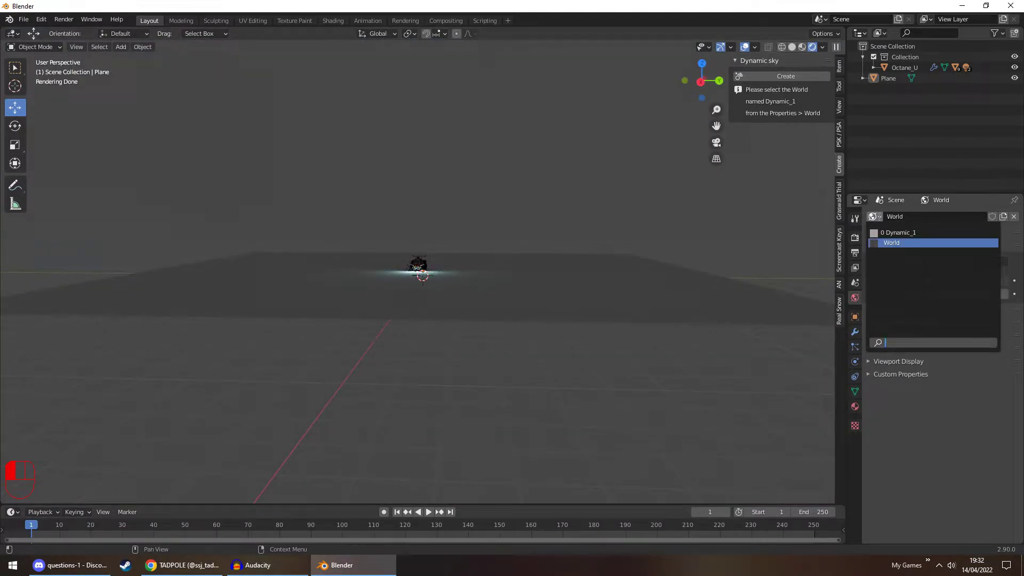
{"action": "left_click", "coordinate": [892, 233]}
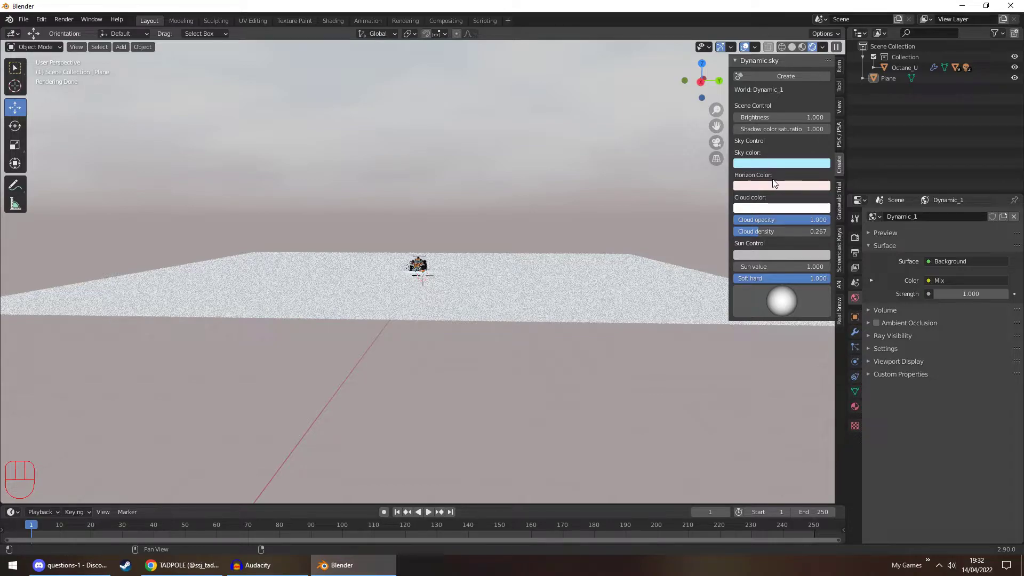
Change the dynamic sky's horizon color to a slightly darkened light blue with hue 0.588 and saturation 0.407.
{"action": "left_click", "coordinate": [776, 184]}
{"action": "left_click_drag", "start_coordinate": [777, 68], "coordinate": [786, 56]}
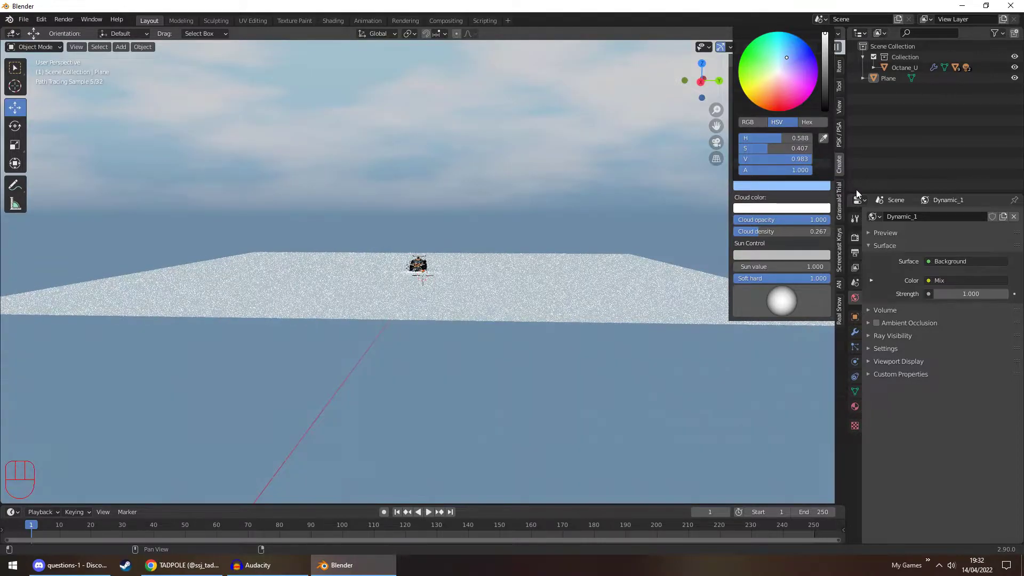
{"action": "left_click", "coordinate": [784, 185]}
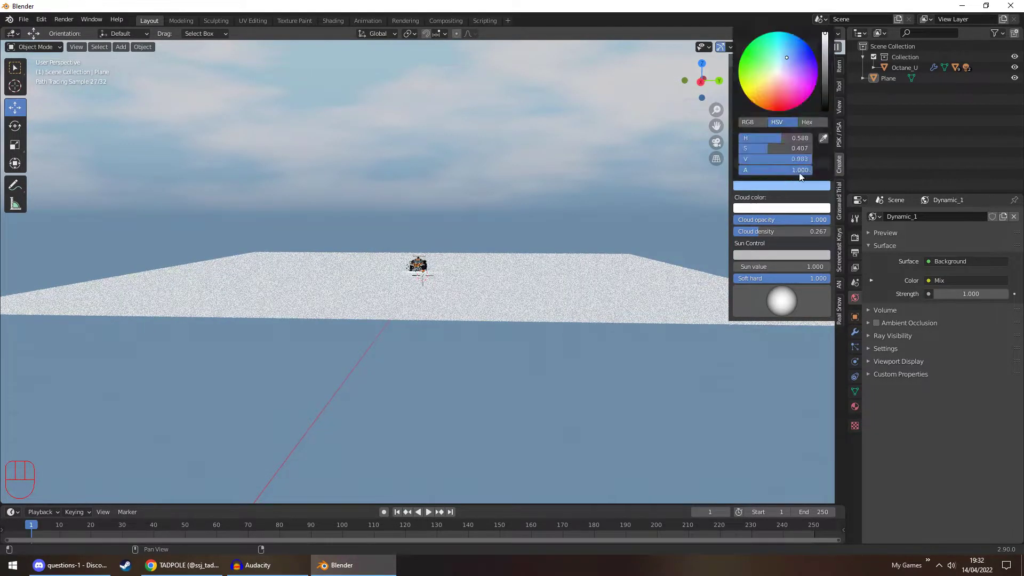
{"action": "left_click_drag", "start_coordinate": [825, 74], "coordinate": [825, 44]}
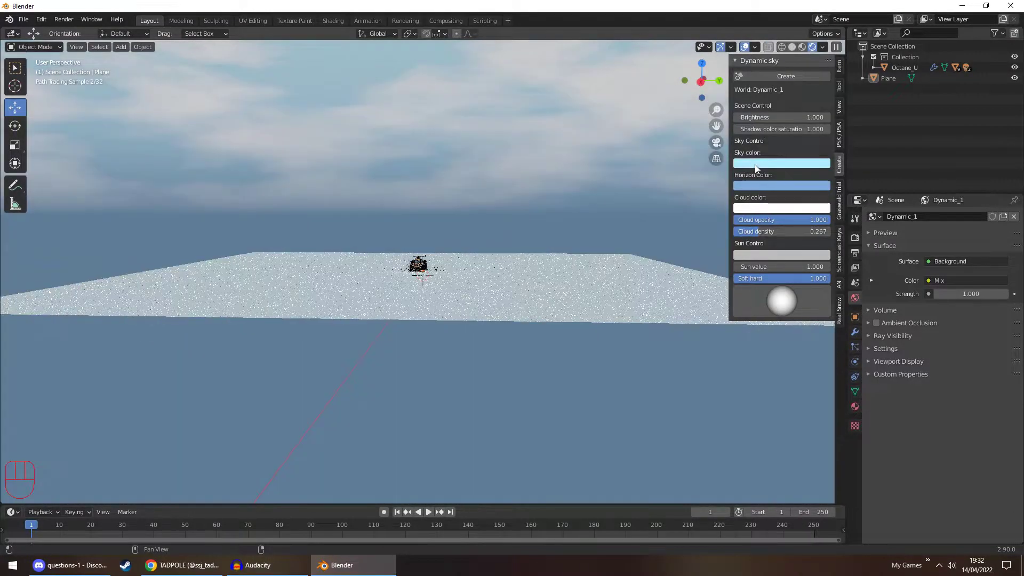
Try a bright green sky color and replace it with a pale cyan.
{"action": "left_click", "coordinate": [755, 164]}
{"action": "left_click_drag", "start_coordinate": [764, 193], "coordinate": [743, 197]}
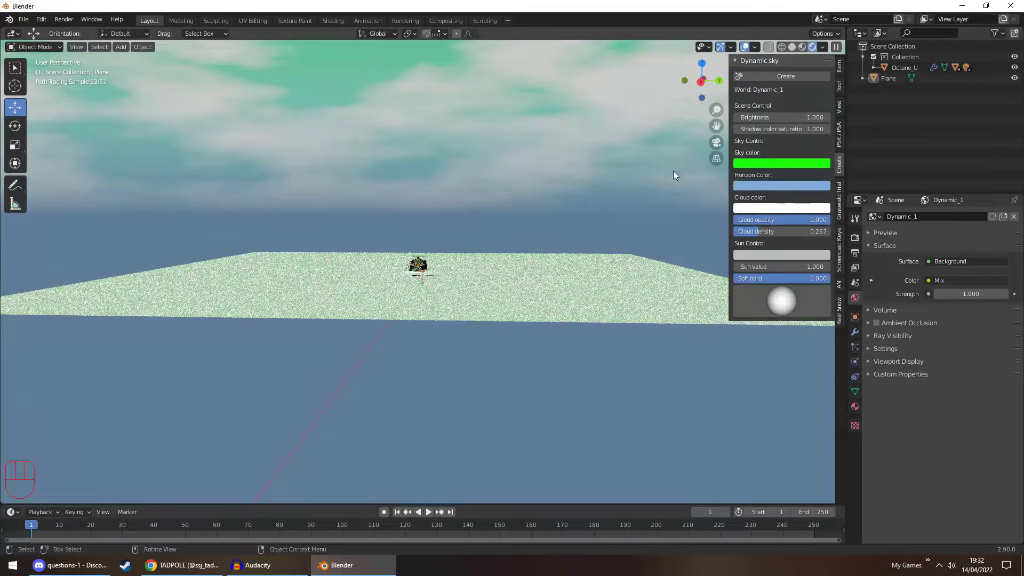
{"action": "left_click", "coordinate": [765, 164]}
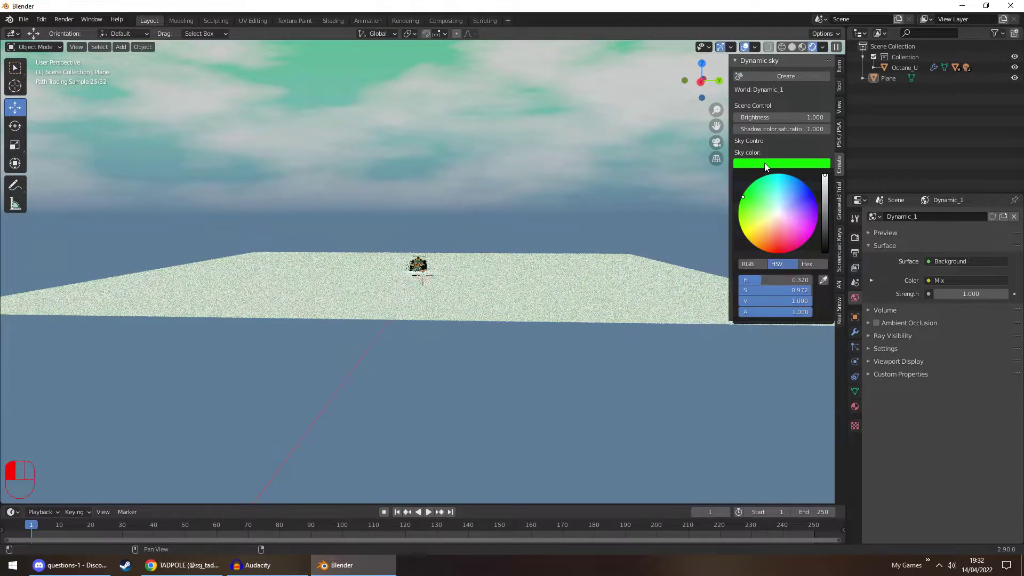
{"action": "left_click", "coordinate": [777, 198]}
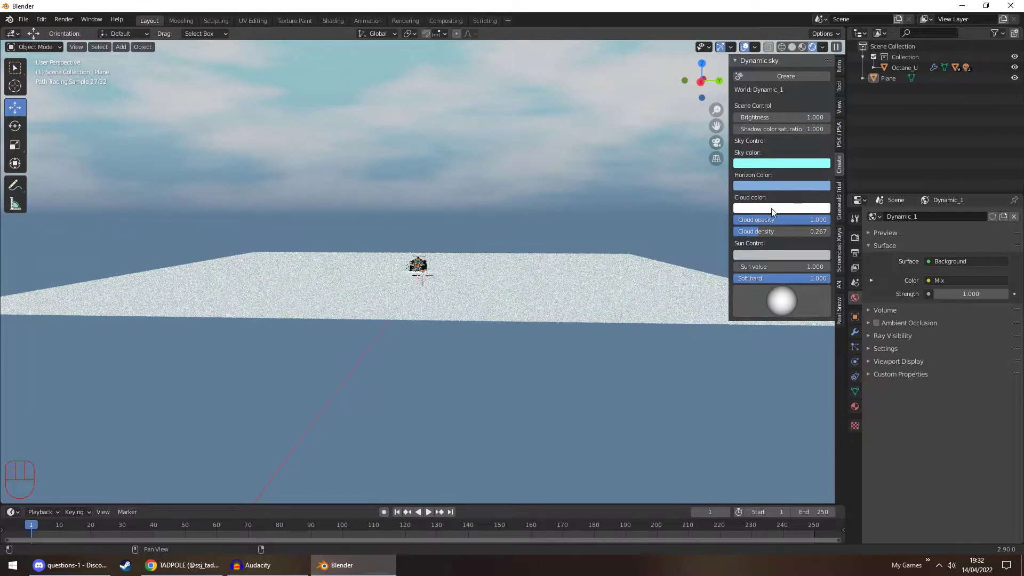
Try blue and magenta as the cloud color, and undo the change.
{"action": "left_click", "coordinate": [771, 209]}
{"action": "left_click", "coordinate": [813, 73]}
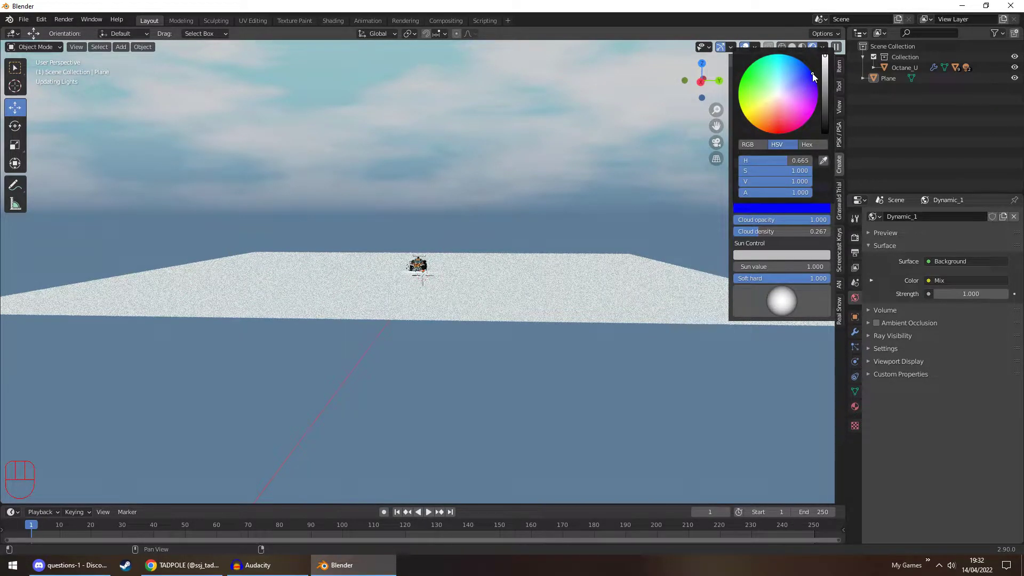
{"action": "left_click_drag", "start_coordinate": [798, 82], "coordinate": [805, 124]}
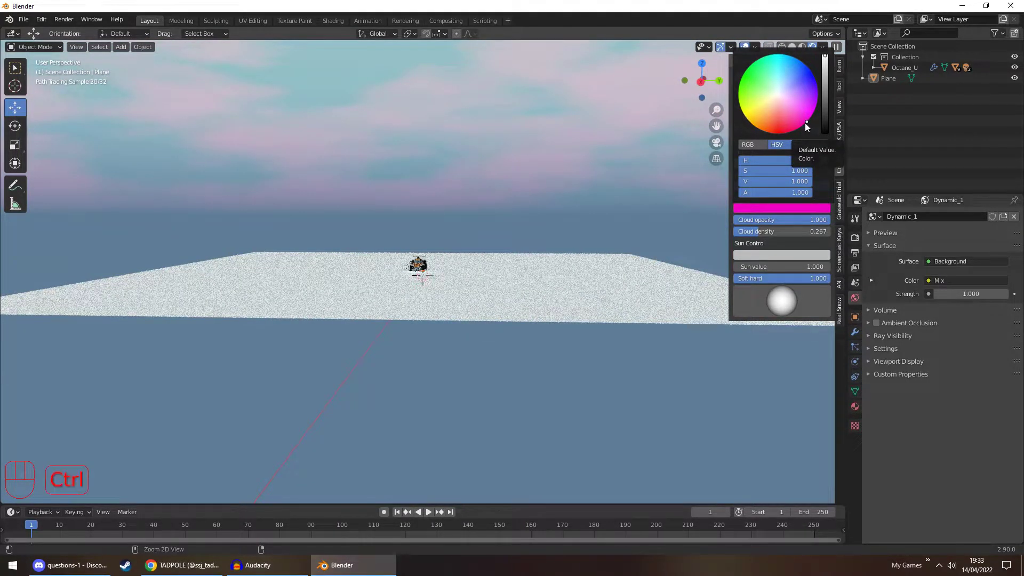
{"action": "key", "text": "ctrl+z"}
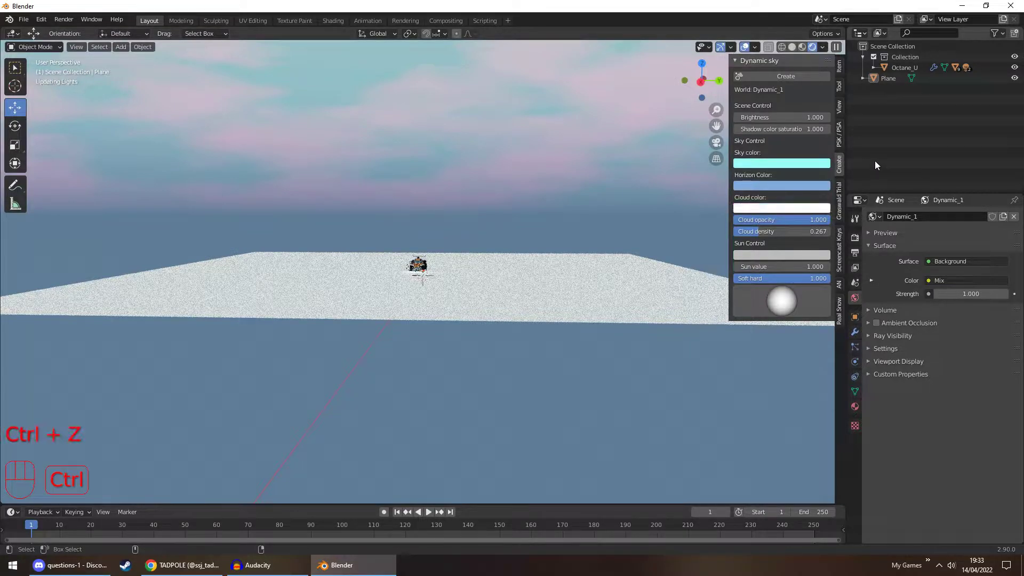
Lower the dynamic sky's cloud density to about 0.082.
{"action": "left_click_drag", "start_coordinate": [816, 221], "coordinate": [770, 235]}
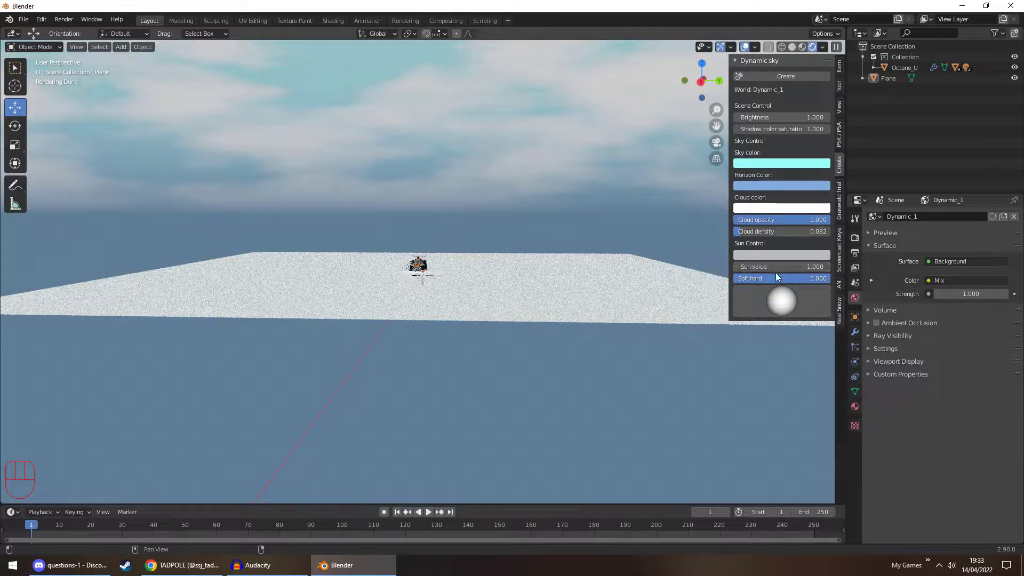
Add a camera to the scene.
{"action": "middle_click_drag", "start_coordinate": [430, 252], "coordinate": [469, 265]}
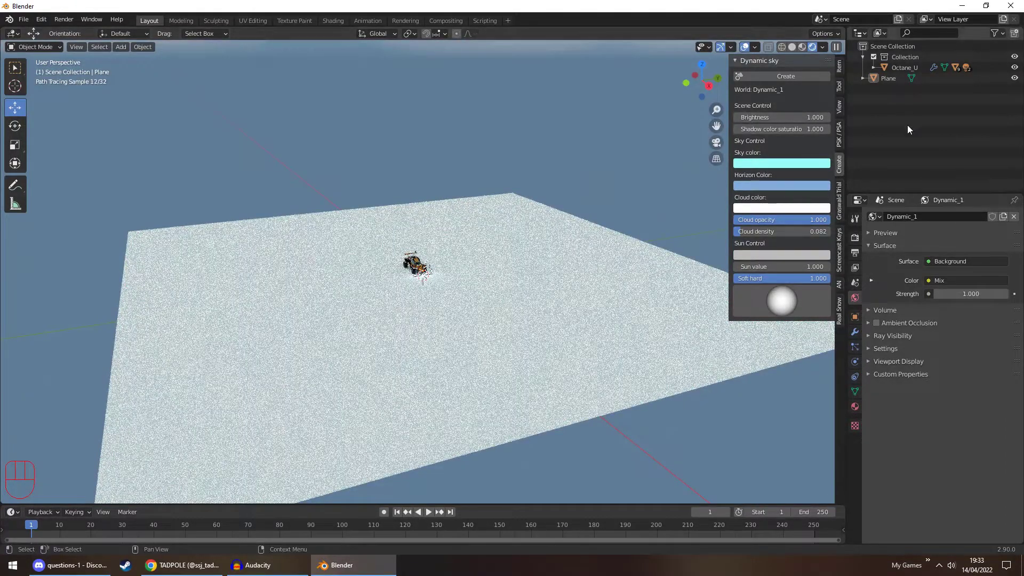
{"action": "left_click", "coordinate": [119, 46]}
{"action": "left_click", "coordinate": [152, 213]}
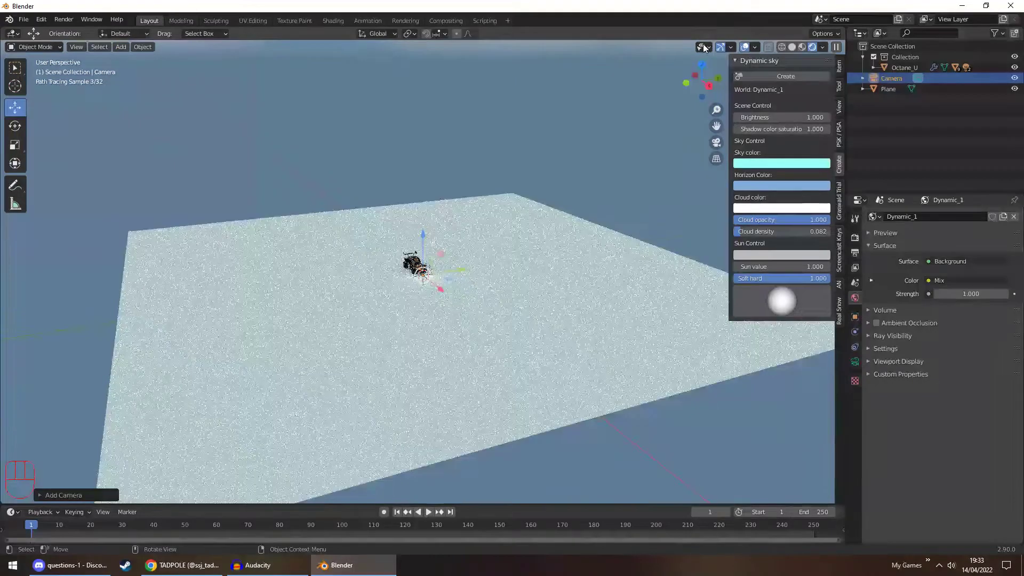
Align the camera to a closer Material Preview view of the car and set a render region covering the whole camera frame.
{"action": "left_click", "coordinate": [801, 47]}
{"action": "scroll", "coordinate": [491, 250], "scroll_direction": "up", "scroll_amount": 3}
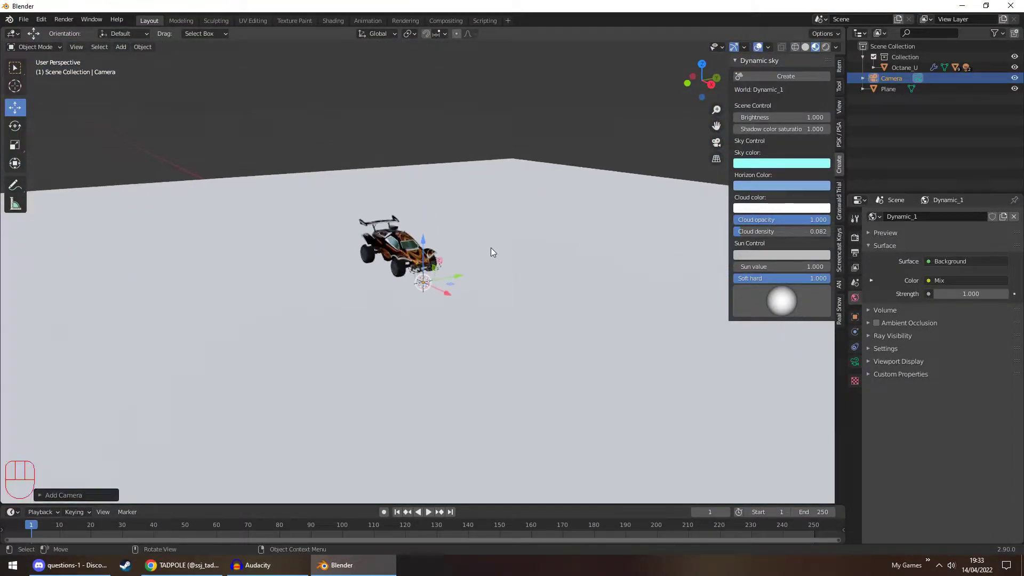
{"action": "scroll", "coordinate": [490, 247], "scroll_direction": "up", "scroll_amount": 2}
{"action": "middle_click_drag", "start_coordinate": [471, 220], "coordinate": [473, 222]}
{"action": "key", "text": "ctrl+alt+KP_0"}
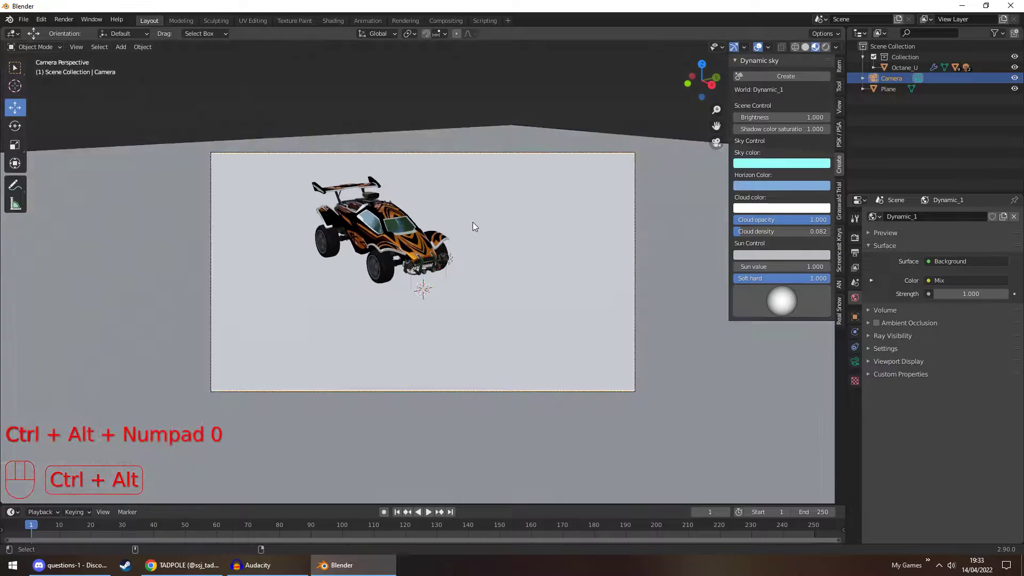
{"action": "key", "text": "ctrl+b"}
{"action": "left_click_drag", "start_coordinate": [159, 111], "coordinate": [663, 415]}
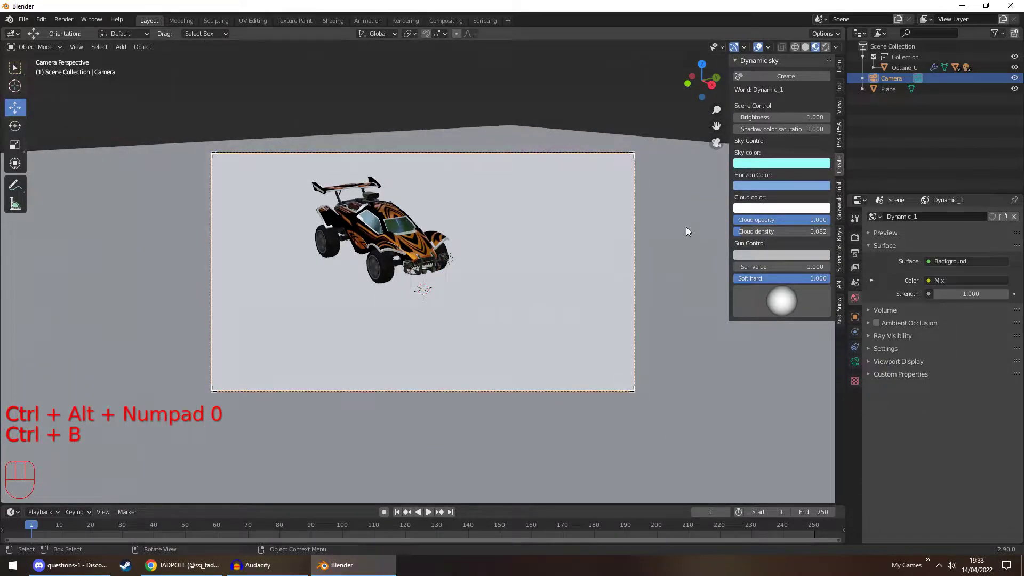
Frame the car by placing the camera at X 2.2406, Y -2.0366, Z 0.79966 m, with rotation X 87.2° and Z 55.3°.
{"action": "left_click", "coordinate": [855, 317]}
{"action": "left_click_drag", "start_coordinate": [961, 283], "coordinate": [918, 269]}
{"action": "middle_click_drag", "start_coordinate": [534, 184], "coordinate": [580, 200]}
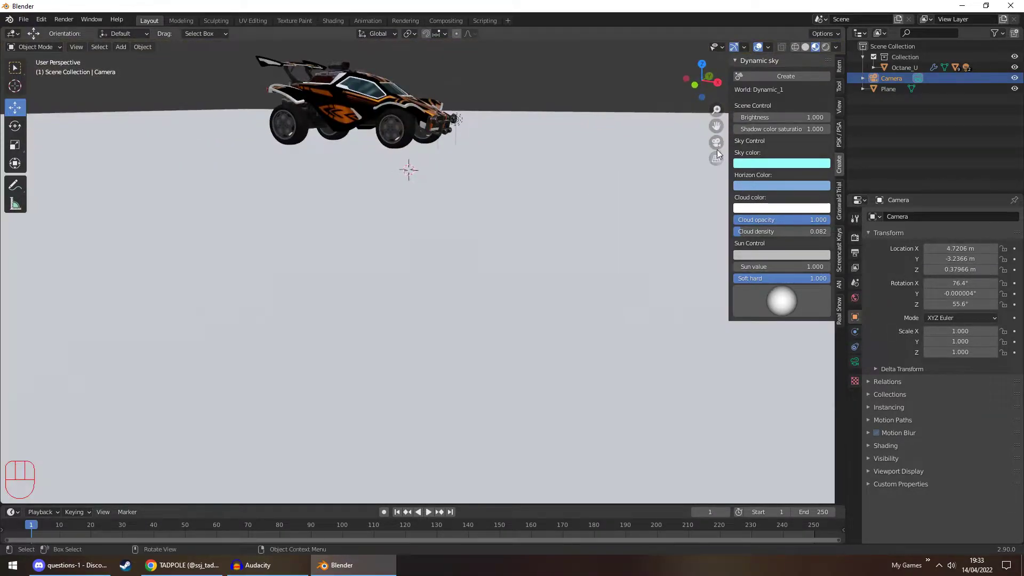
{"action": "left_click", "coordinate": [718, 143]}
{"action": "left_click_drag", "start_coordinate": [961, 270], "coordinate": [986, 260]}
{"action": "left_click_drag", "start_coordinate": [961, 304], "coordinate": [944, 270]}
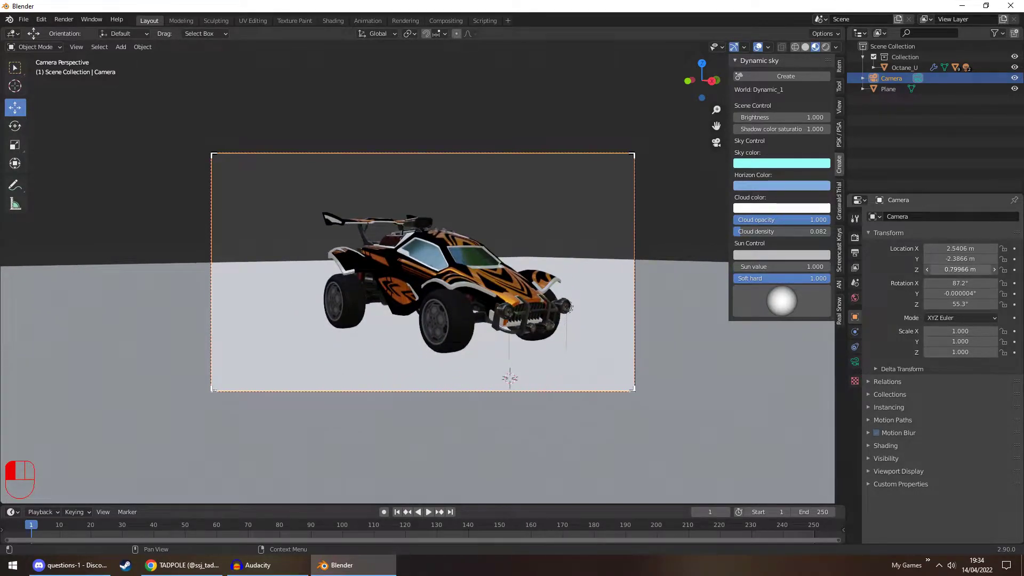
{"action": "mouse_move", "coordinate": [944, 269]}
{"action": "left_mouse_down"}
{"action": "mouse_move", "coordinate": [944, 248]}
{"action": "mouse_move", "coordinate": [977, 259]}
{"action": "left_mouse_up"}
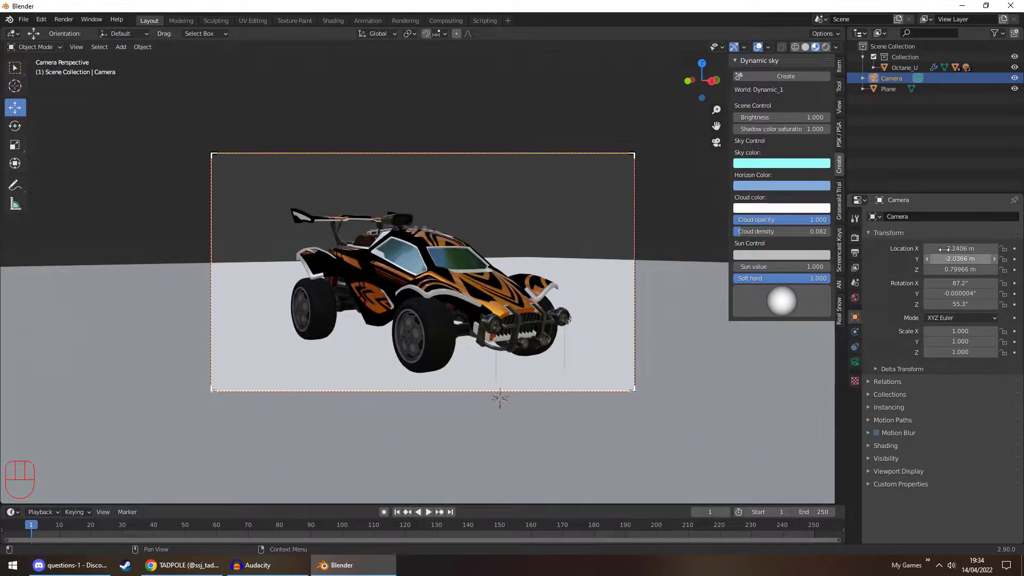
Show the camera view in Rendered shading and rotate the ground plane about -25.2° around the Z axis.
{"action": "left_click", "coordinate": [826, 47]}
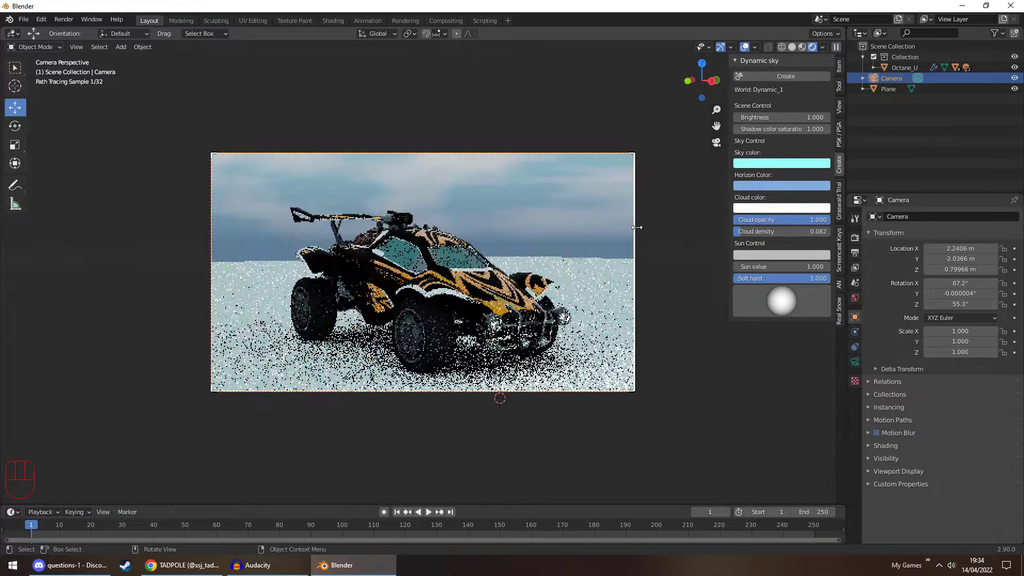
{"action": "left_click", "coordinate": [583, 280]}
{"action": "key", "text": "space"}
{"action": "key", "text": "r"}
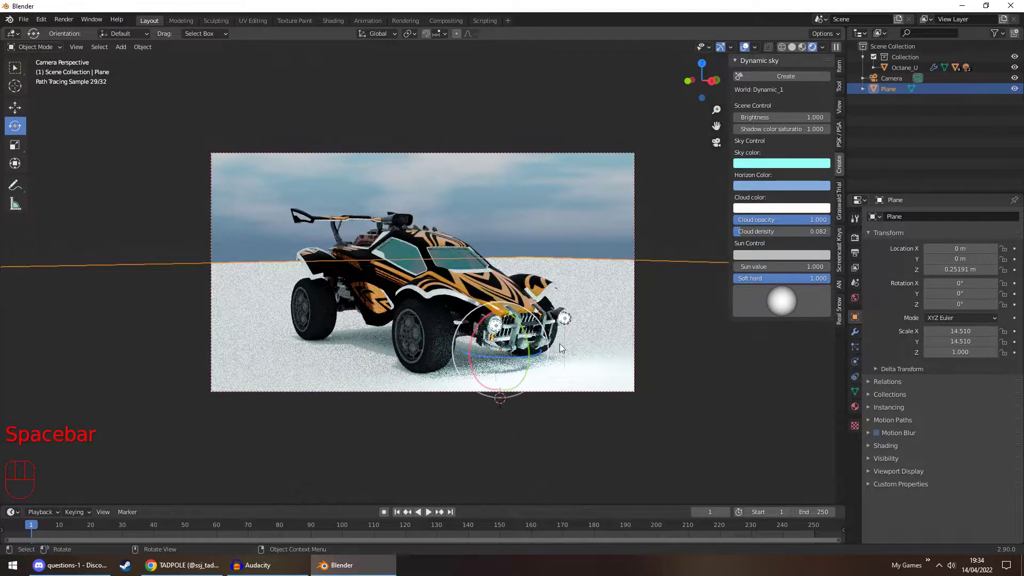
{"action": "left_click_drag", "start_coordinate": [538, 359], "coordinate": [515, 363]}
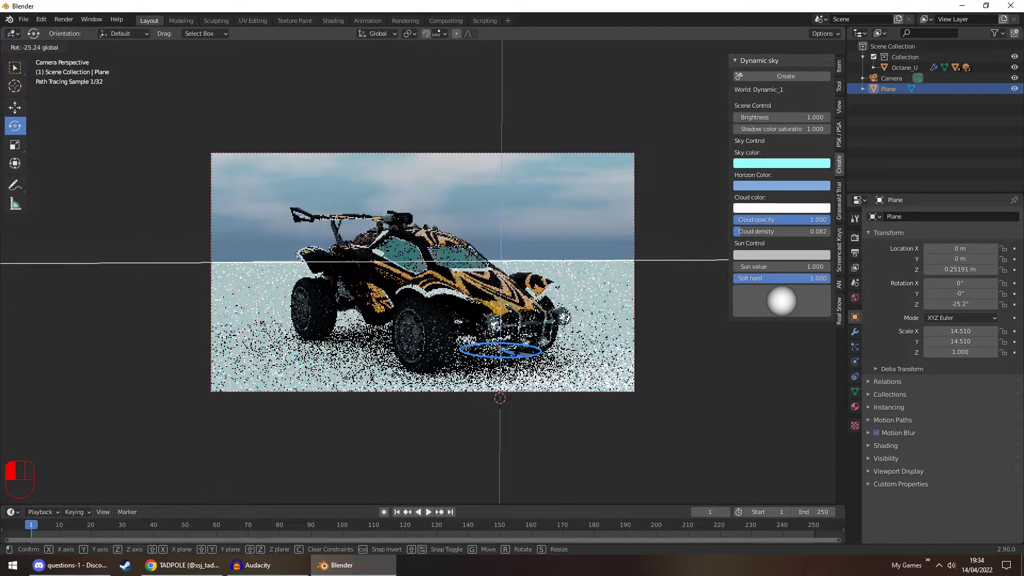
Move the ground plane horizontally to about X -0.708 m, Y 0.223 m and deselect it.
{"action": "key", "text": "space"}
{"action": "key", "text": "g"}
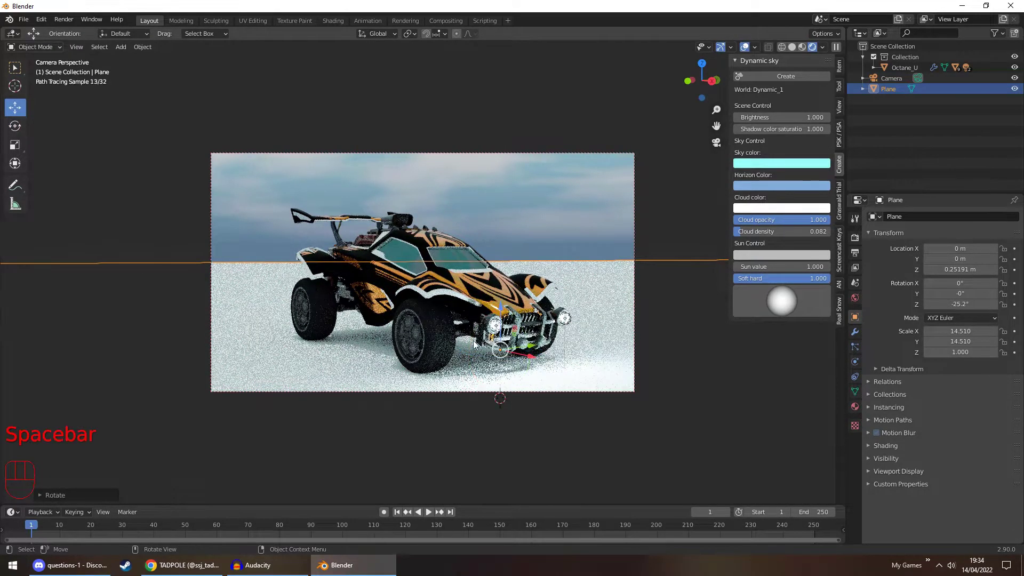
{"action": "left_click_drag", "start_coordinate": [527, 359], "coordinate": [480, 319]}
{"action": "left_click", "coordinate": [186, 163]}
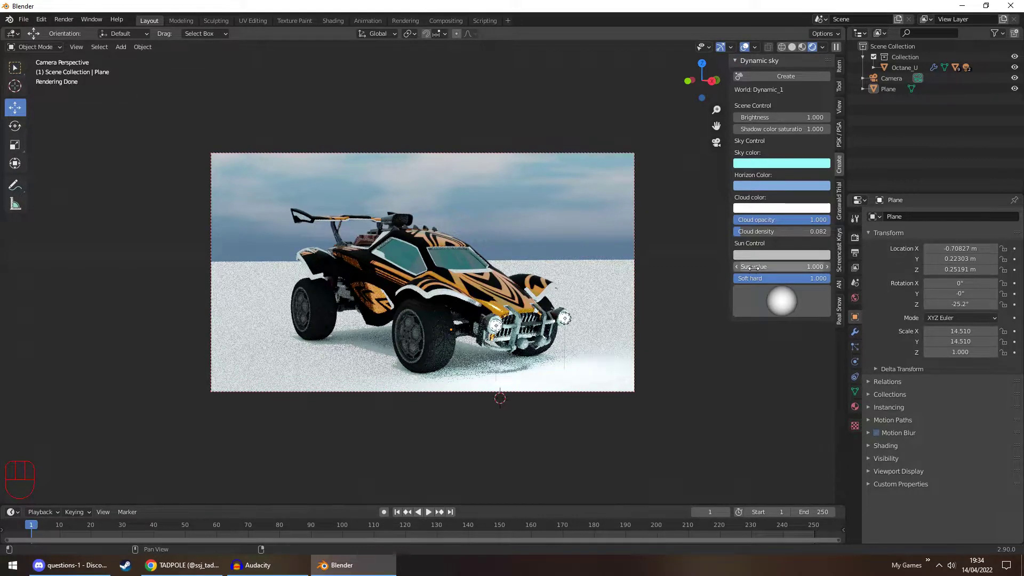
Set the dynamic sky's sun value to 1.5.
{"action": "left_click", "coordinate": [756, 267]}
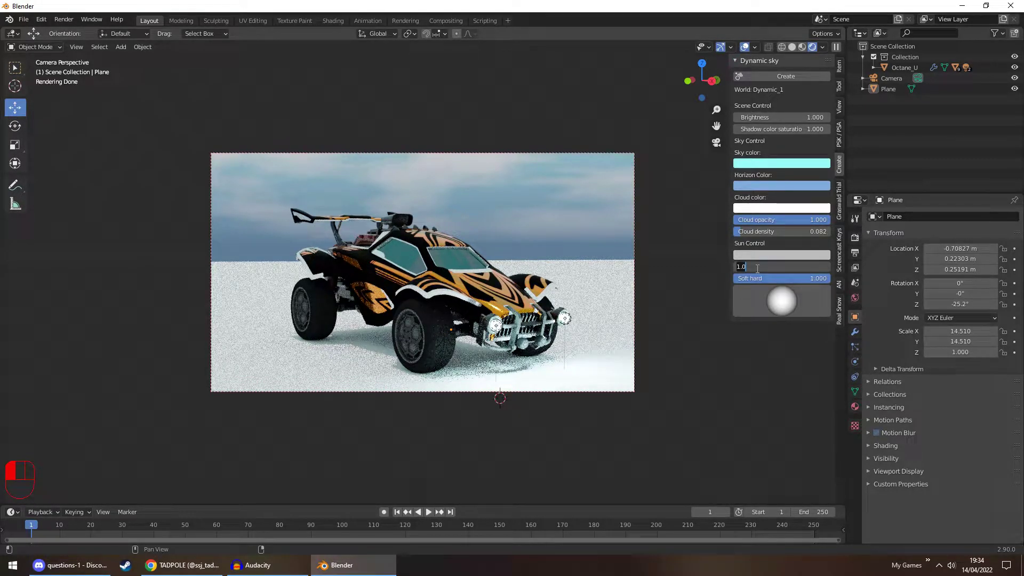
{"action": "type", "text": "1.5"}
{"action": "key", "text": "Return"}
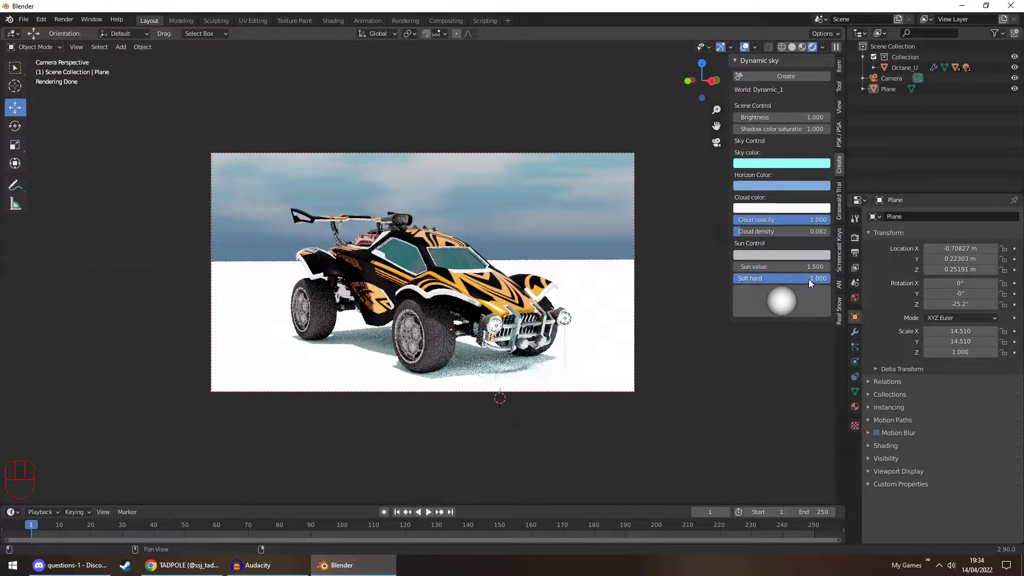
Try the sun's Soft hard setting at 0 and 1, and settle on about 0.728.
{"action": "mouse_move", "coordinate": [809, 280]}
{"action": "left_mouse_down"}
{"action": "mouse_move", "coordinate": [717, 280]}
{"action": "mouse_move", "coordinate": [733, 277]}
{"action": "left_mouse_up"}
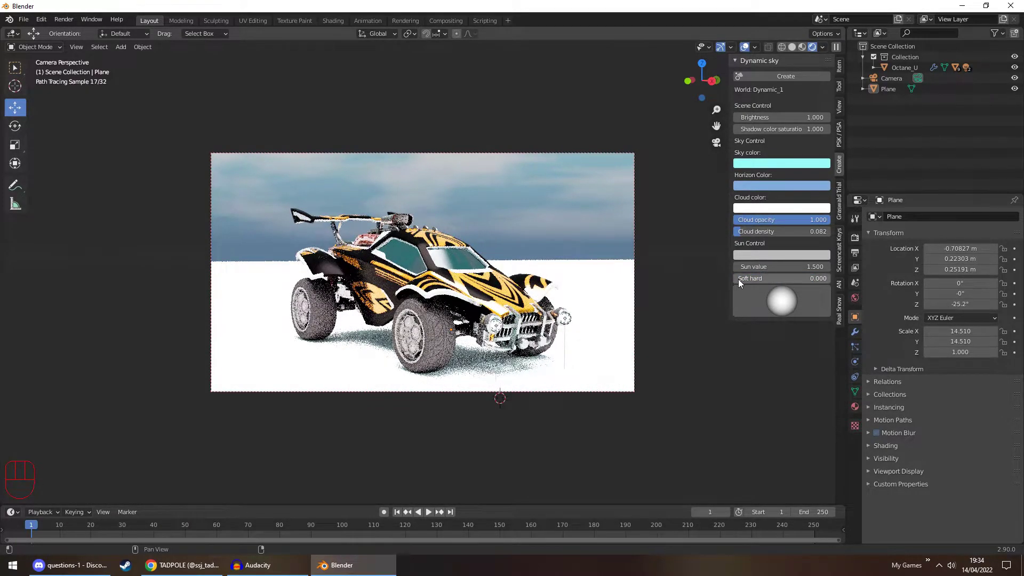
{"action": "left_click_drag", "start_coordinate": [740, 280], "coordinate": [832, 280]}
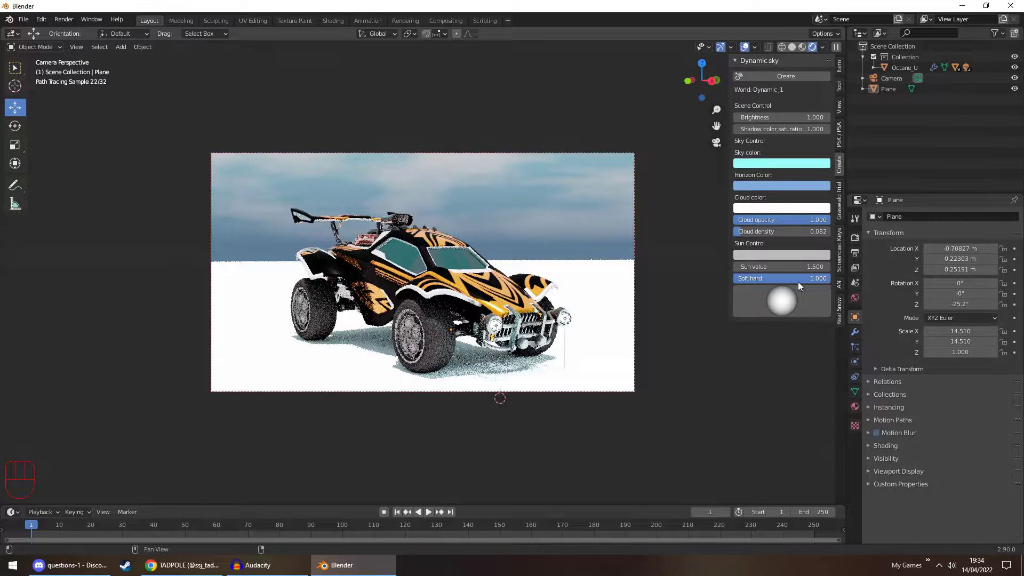
{"action": "left_click_drag", "start_coordinate": [806, 283], "coordinate": [805, 277]}
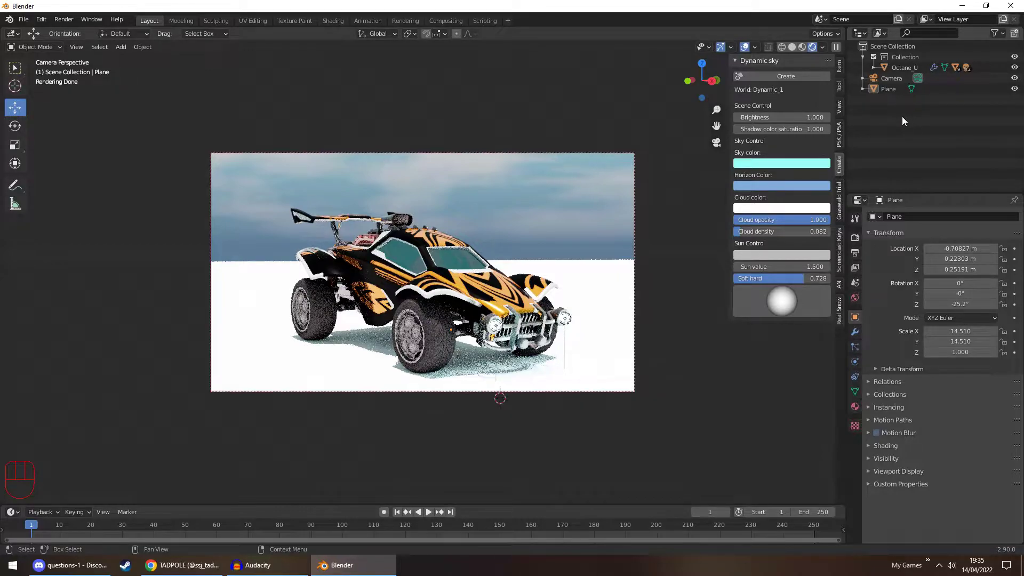
{"action": "left_click", "coordinate": [121, 47]}
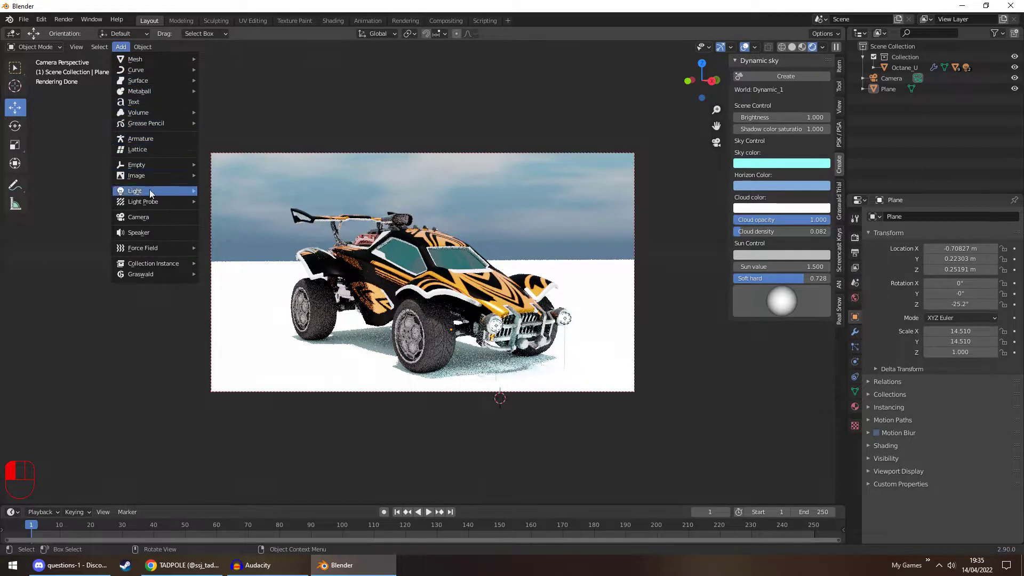
{"action": "mouse_move", "coordinate": [150, 190]}
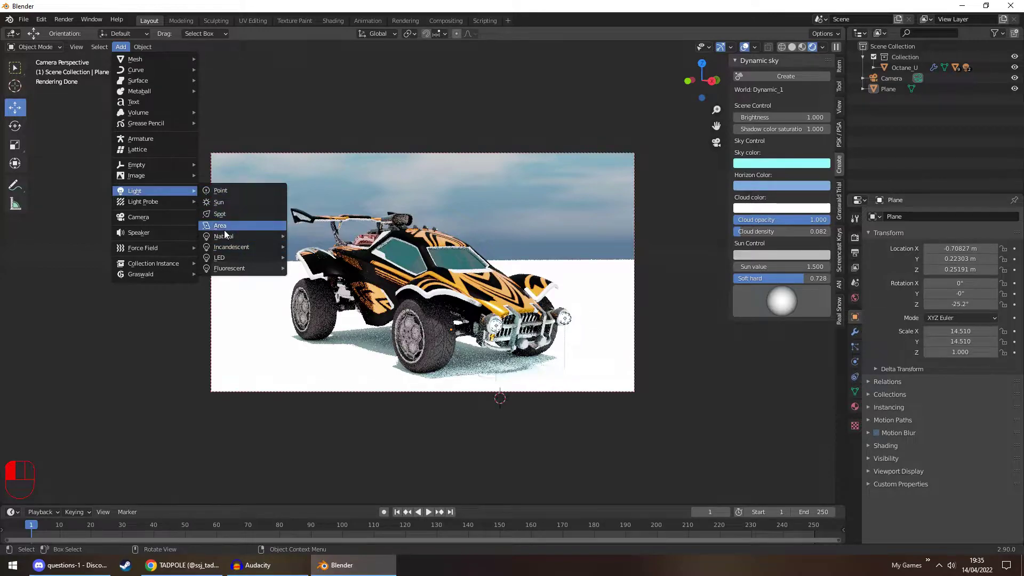
{"action": "mouse_move", "coordinate": [222, 238]}
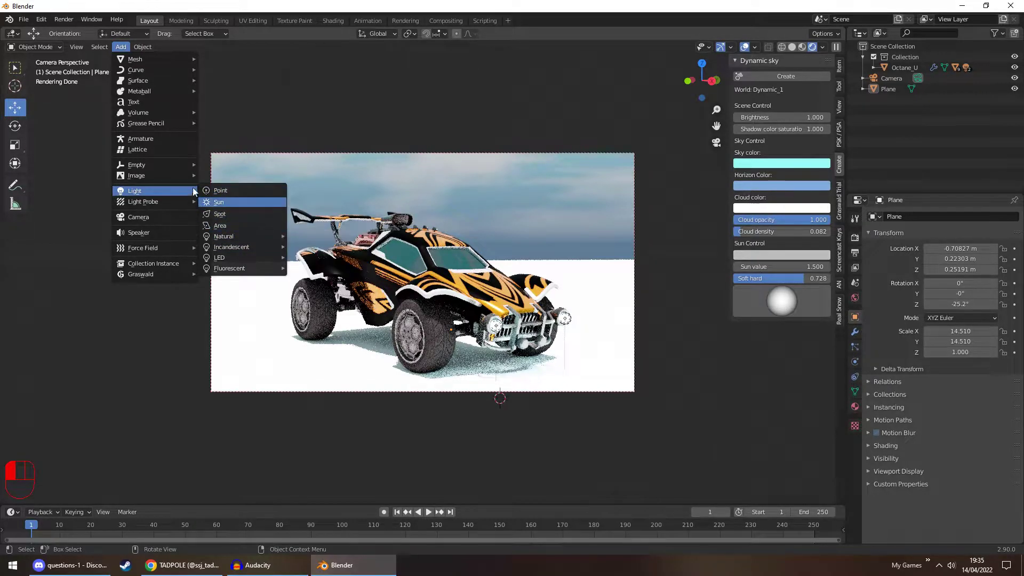
{"action": "mouse_move", "coordinate": [155, 59]}
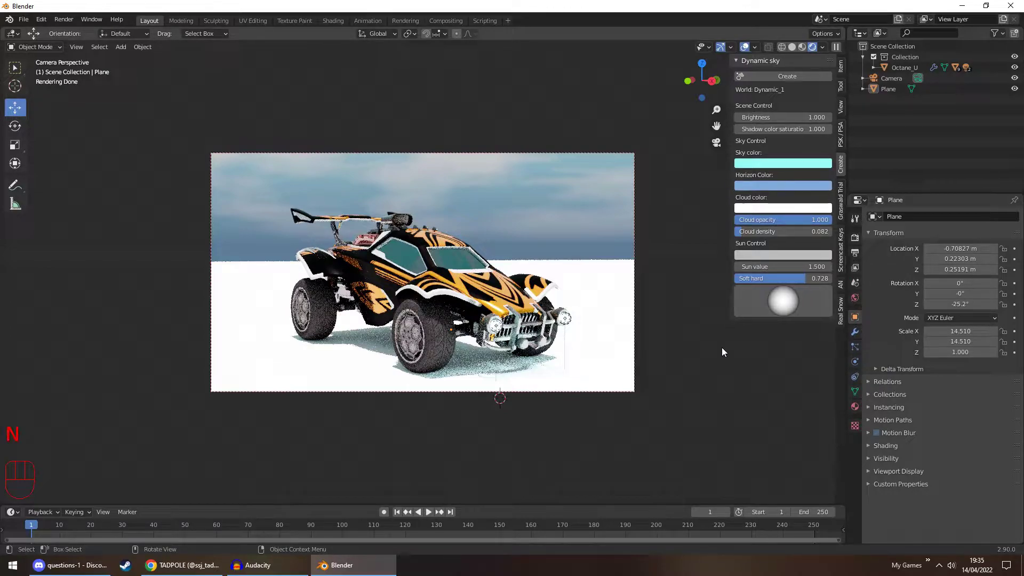
Set the Cycles viewport sample count to 0 in the render settings.
{"action": "key", "text": "n"}
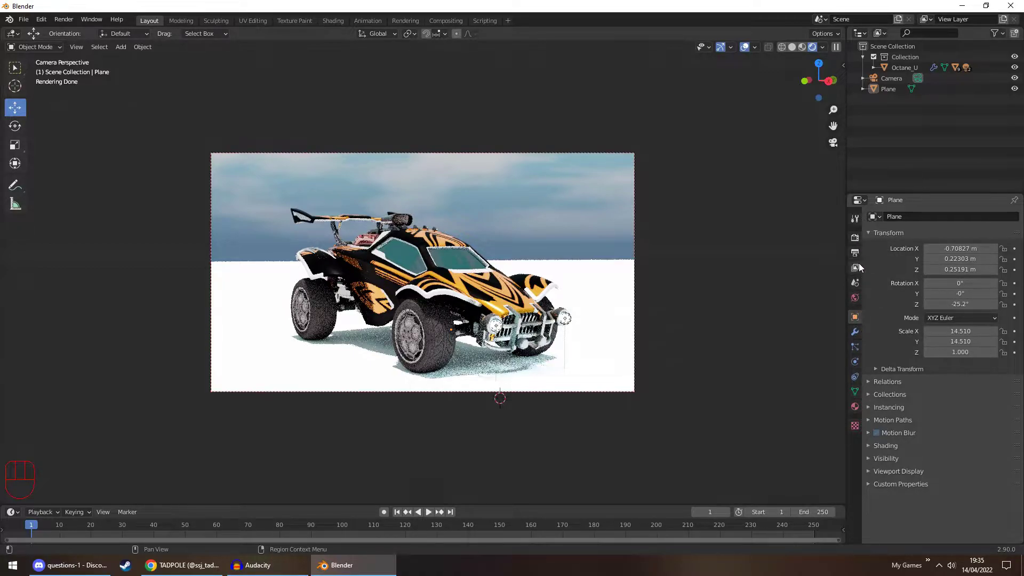
{"action": "left_click", "coordinate": [855, 238]}
{"action": "left_click", "coordinate": [963, 300]}
{"action": "type", "text": "0"}
{"action": "key", "text": "Return"}
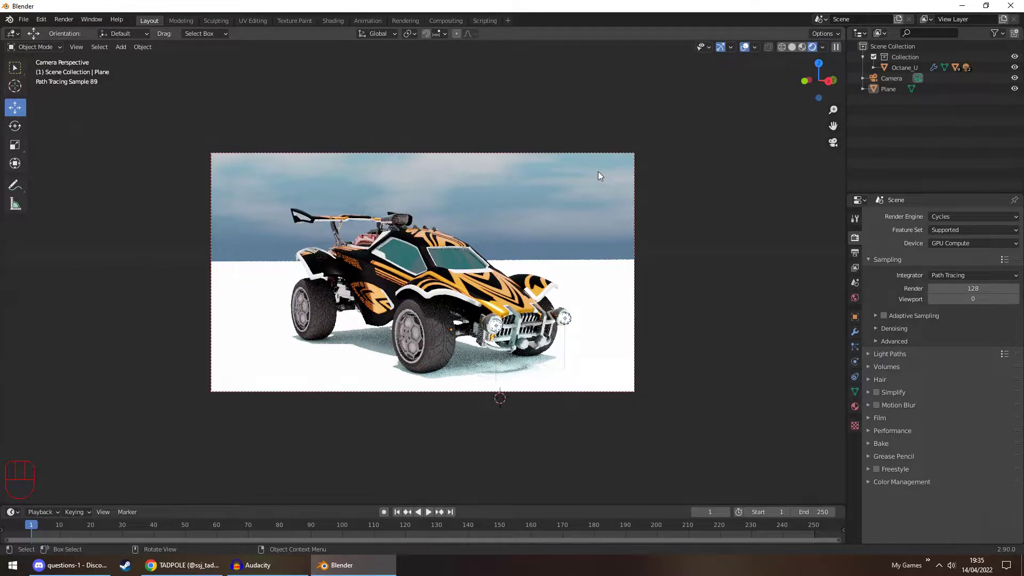
Switch to the browser, look through the Graswald website's libraries and feature overview, and close the browser.
{"action": "key", "text": "alt+Tab"}
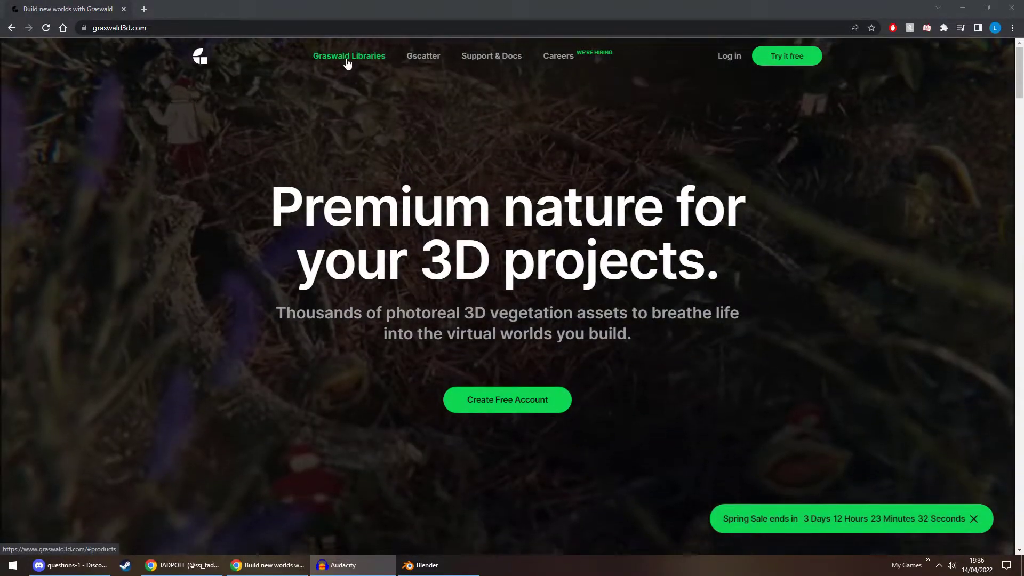
{"action": "left_click", "coordinate": [348, 56]}
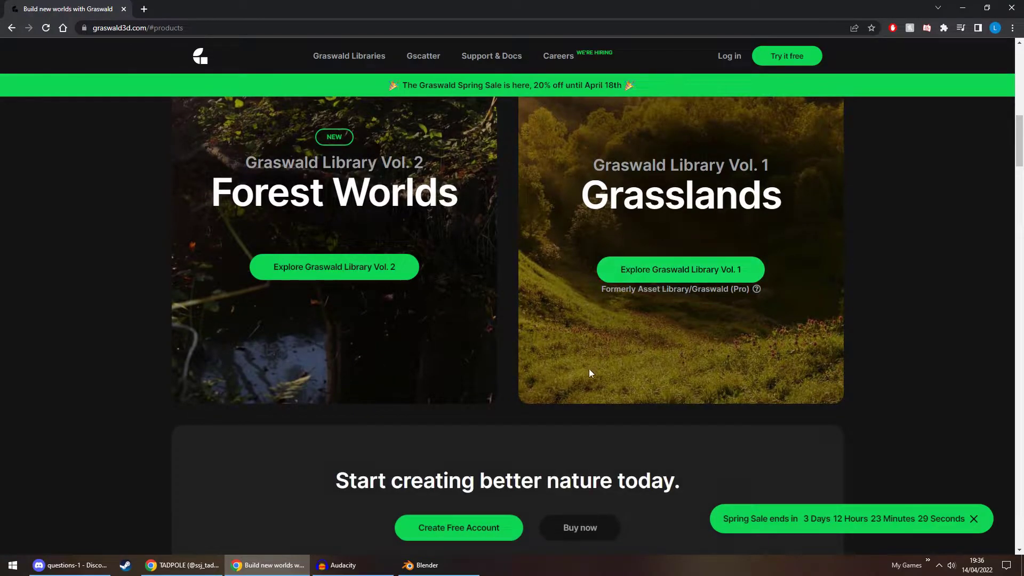
{"action": "scroll", "coordinate": [587, 352], "scroll_direction": "down", "scroll_amount": 5}
{"action": "scroll", "coordinate": [568, 343], "scroll_direction": "down", "scroll_amount": 6}
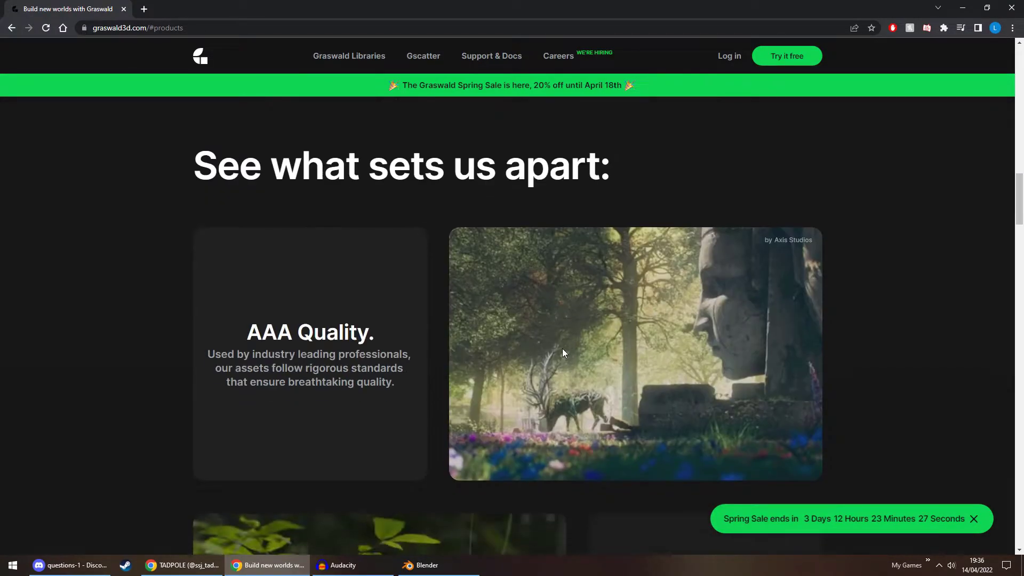
{"action": "scroll", "coordinate": [562, 348], "scroll_direction": "down", "scroll_amount": 8}
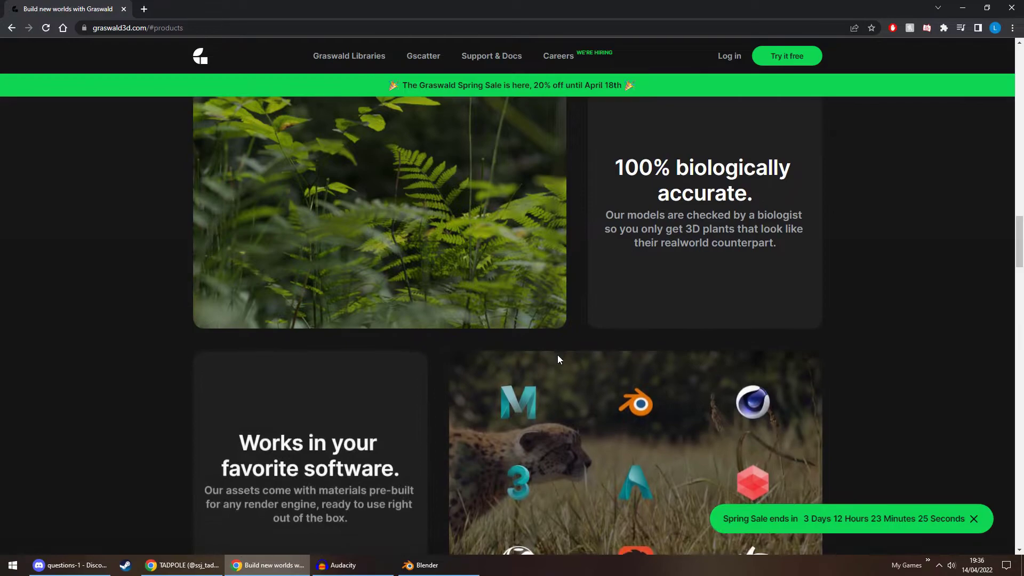
{"action": "scroll", "coordinate": [559, 359], "scroll_direction": "down", "scroll_amount": 5}
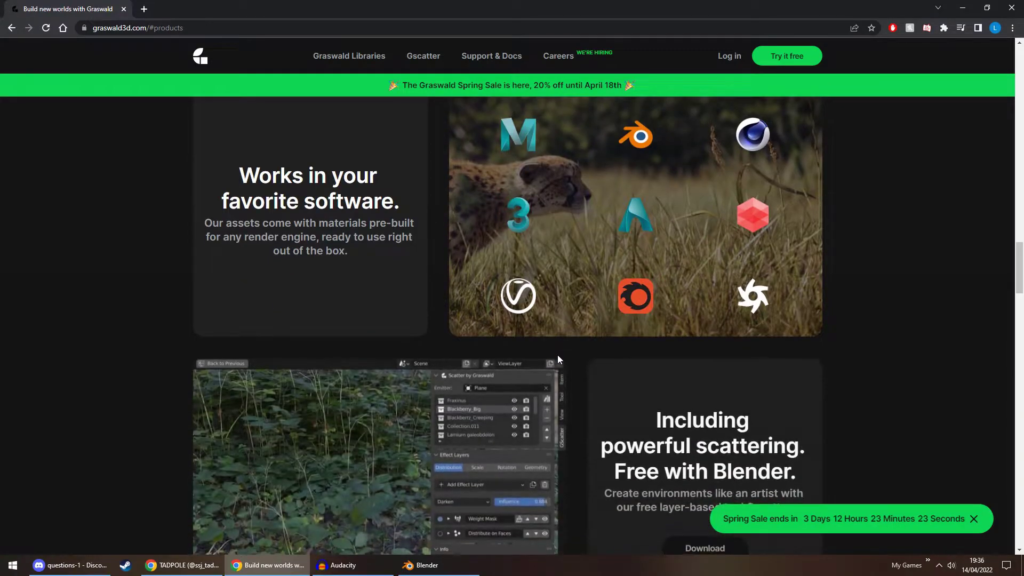
{"action": "scroll", "coordinate": [559, 359], "scroll_direction": "down", "scroll_amount": 3}
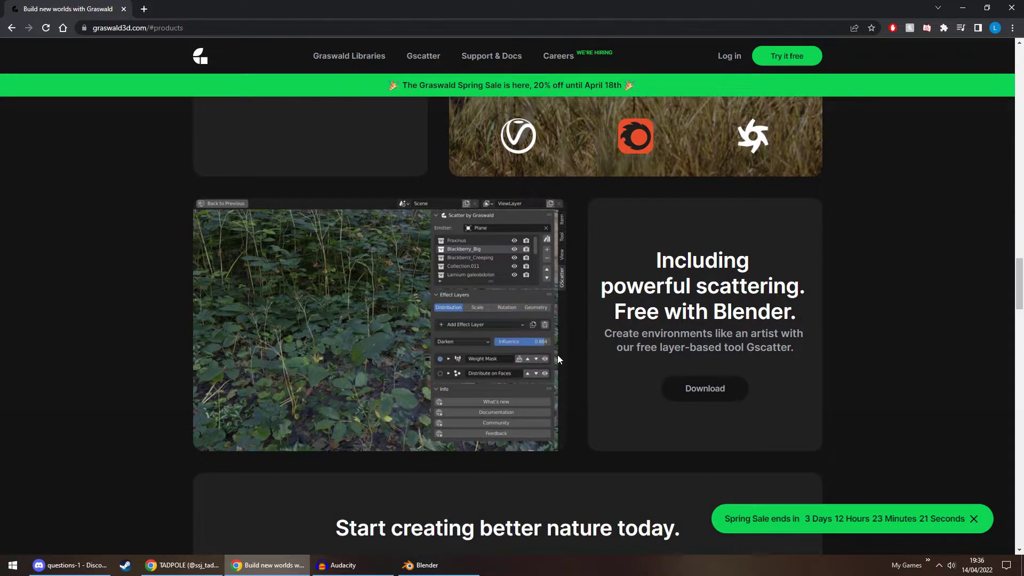
{"action": "scroll", "coordinate": [558, 359], "scroll_direction": "down", "scroll_amount": 4}
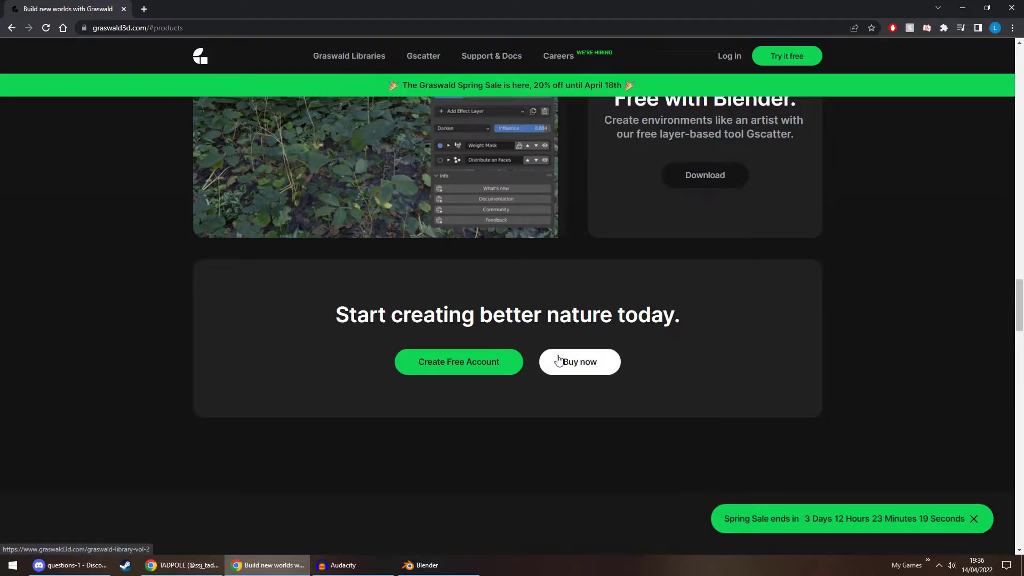
{"action": "scroll", "coordinate": [558, 359], "scroll_direction": "up", "scroll_amount": 9}
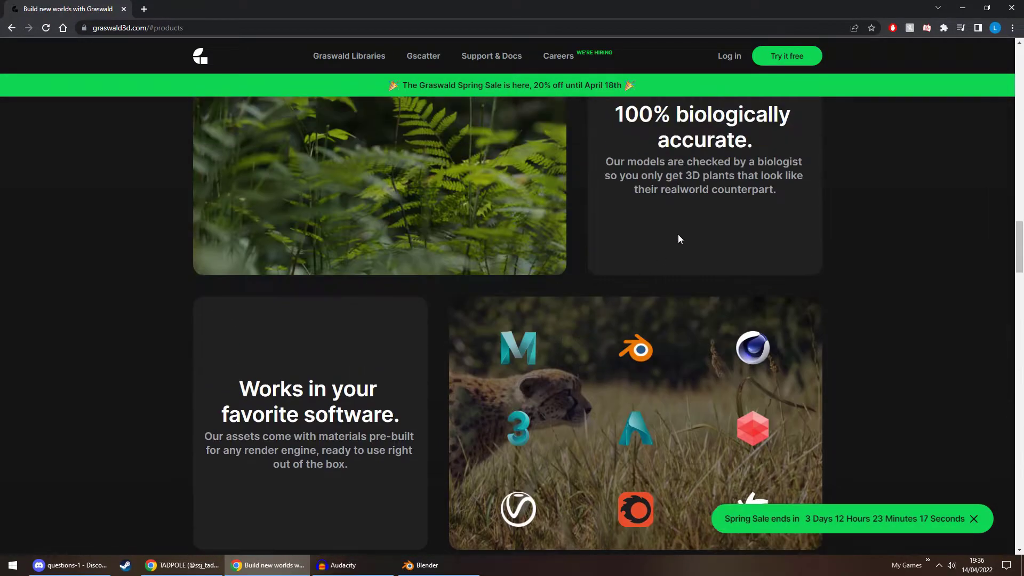
{"action": "left_click", "coordinate": [1011, 5]}
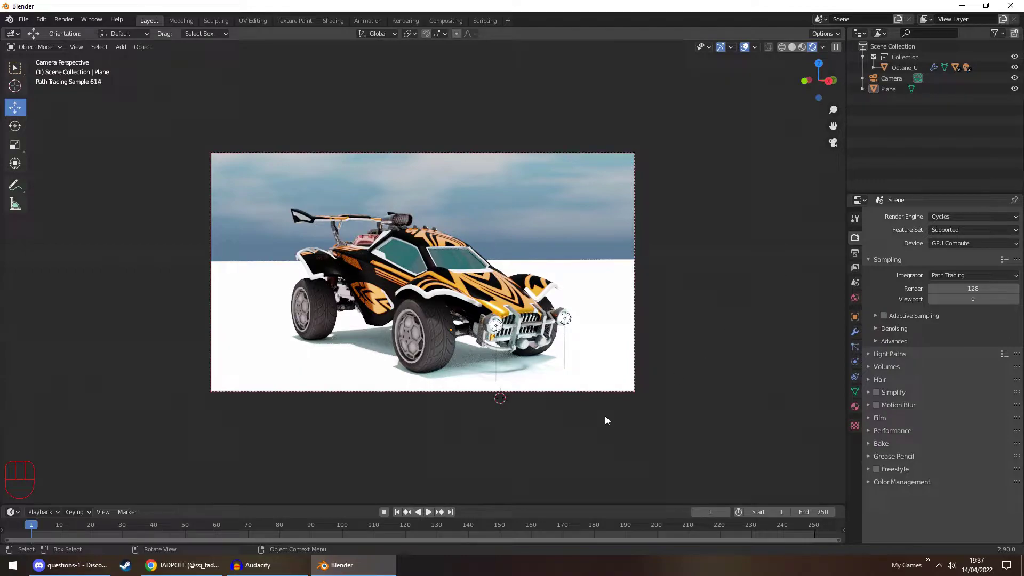
Search the add-ons in Blender's preferences for "gras" and close the preferences.
{"action": "left_click", "coordinate": [597, 341]}
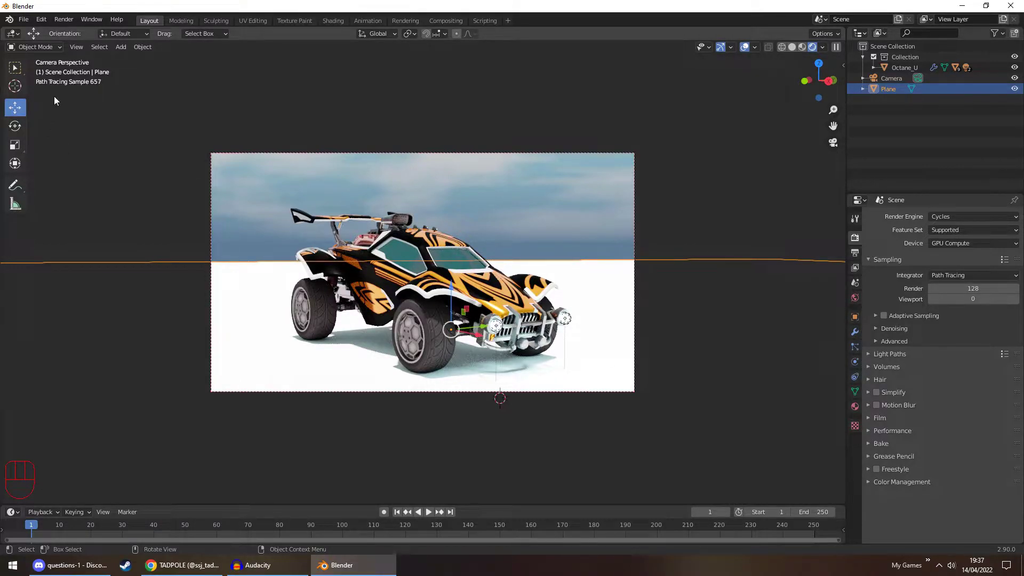
{"action": "left_click", "coordinate": [41, 19]}
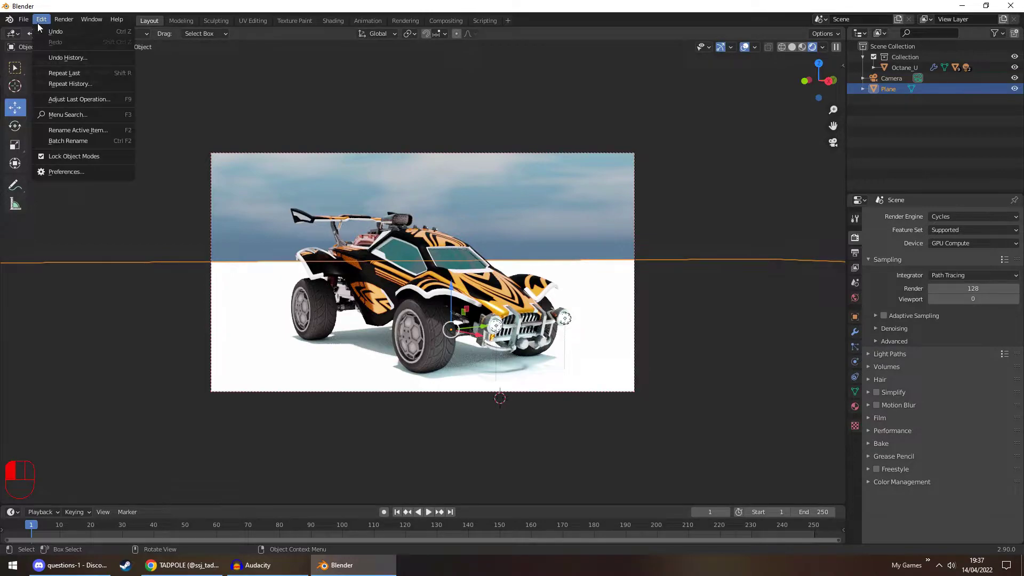
{"action": "left_click", "coordinate": [63, 172]}
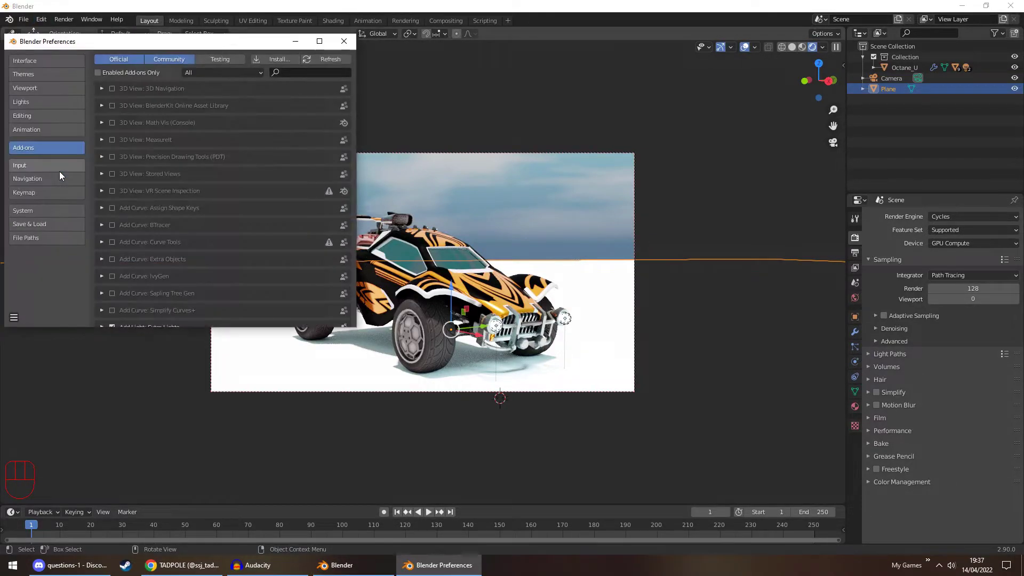
{"action": "left_click", "coordinate": [292, 72]}
{"action": "type", "text": "gras"}
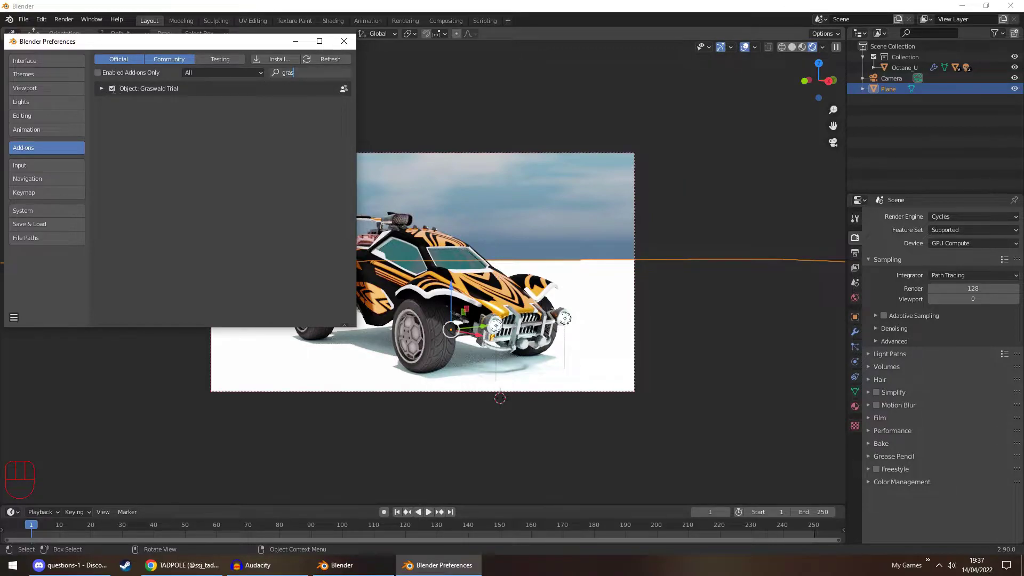
{"action": "left_click", "coordinate": [344, 41]}
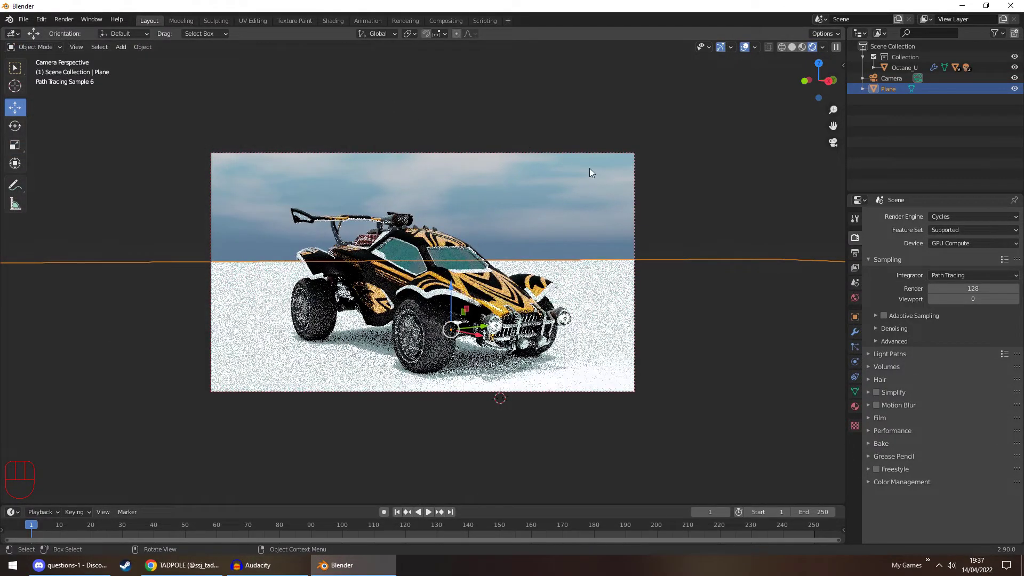
Add a new Graswald Trial grass system to the ground plane and create new settings for it.
{"action": "key", "text": "n"}
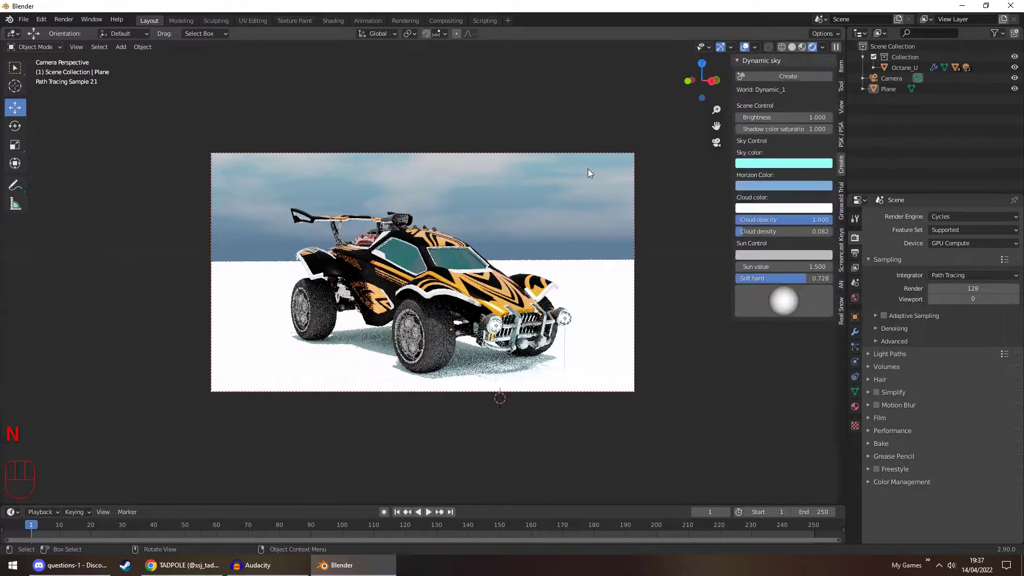
{"action": "left_click", "coordinate": [587, 316]}
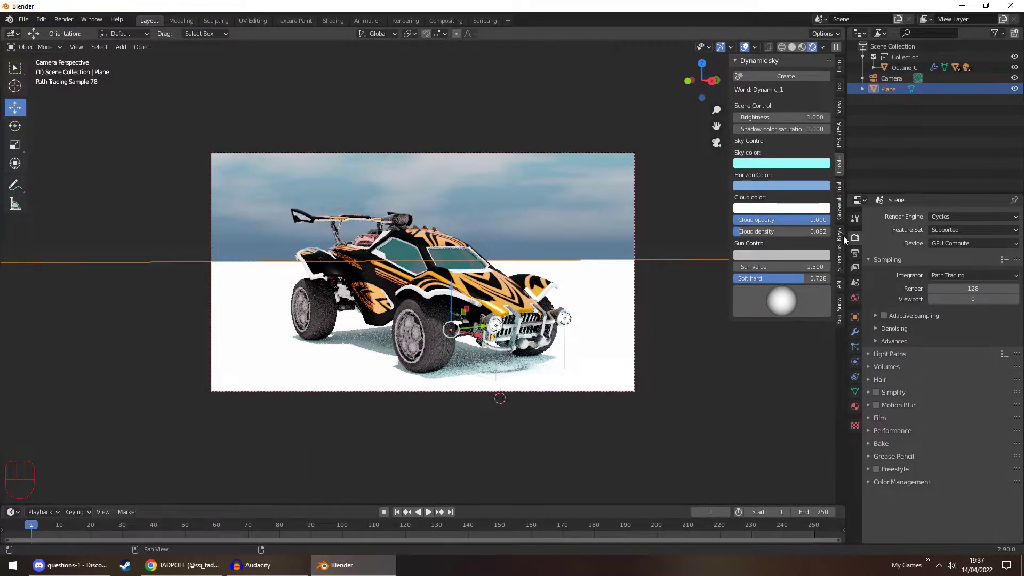
{"action": "left_click", "coordinate": [840, 211]}
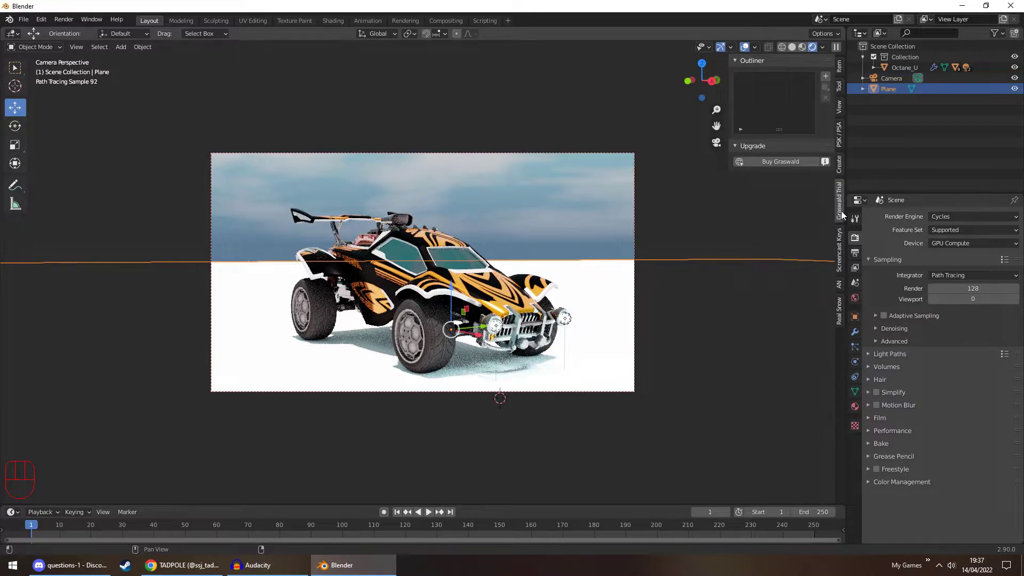
{"action": "left_click", "coordinate": [827, 78]}
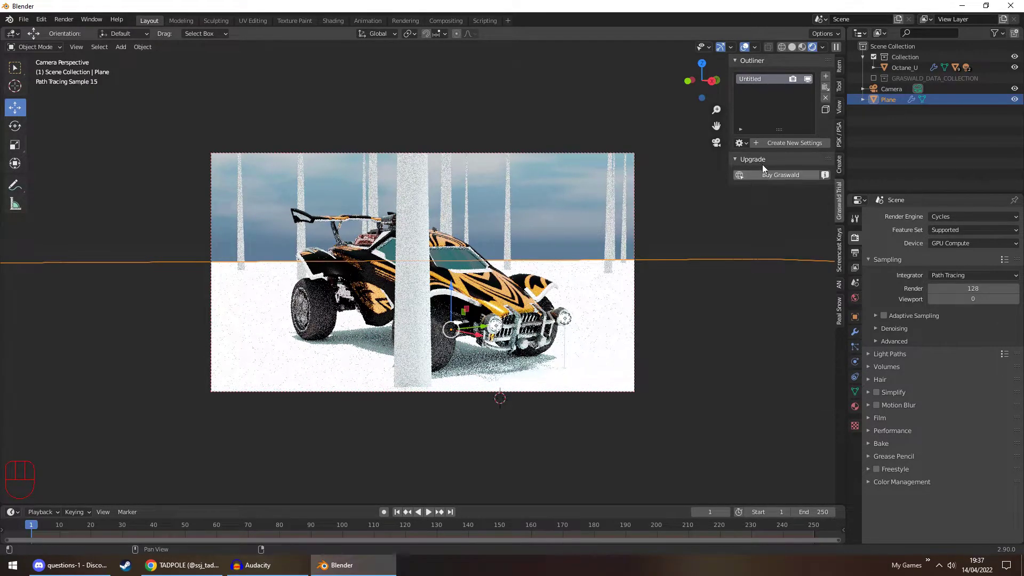
{"action": "left_click", "coordinate": [771, 143]}
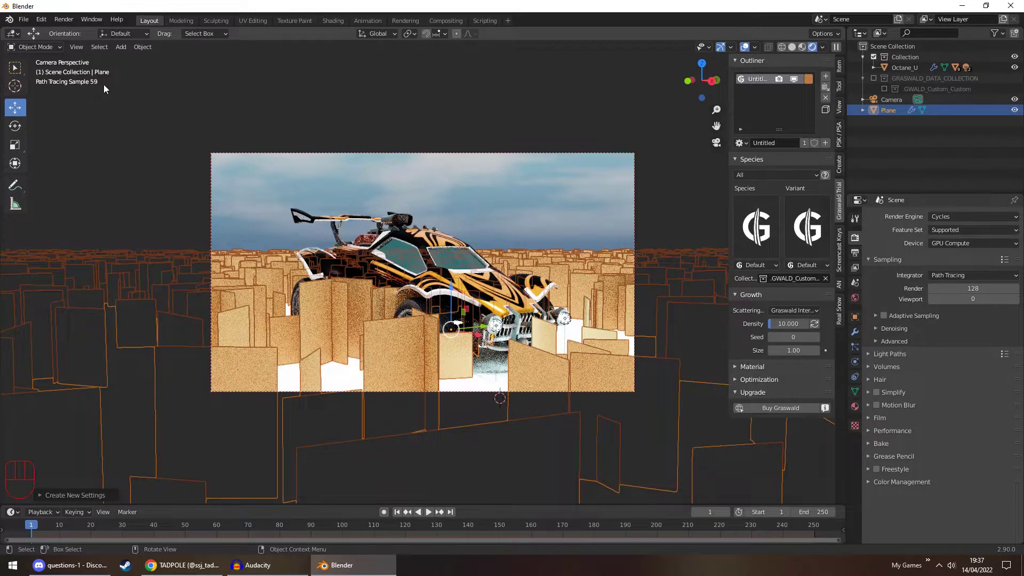
Set the grass system's species to Creeping Bentgrass and show the scene in Material Preview shading.
{"action": "left_click", "coordinate": [756, 227]}
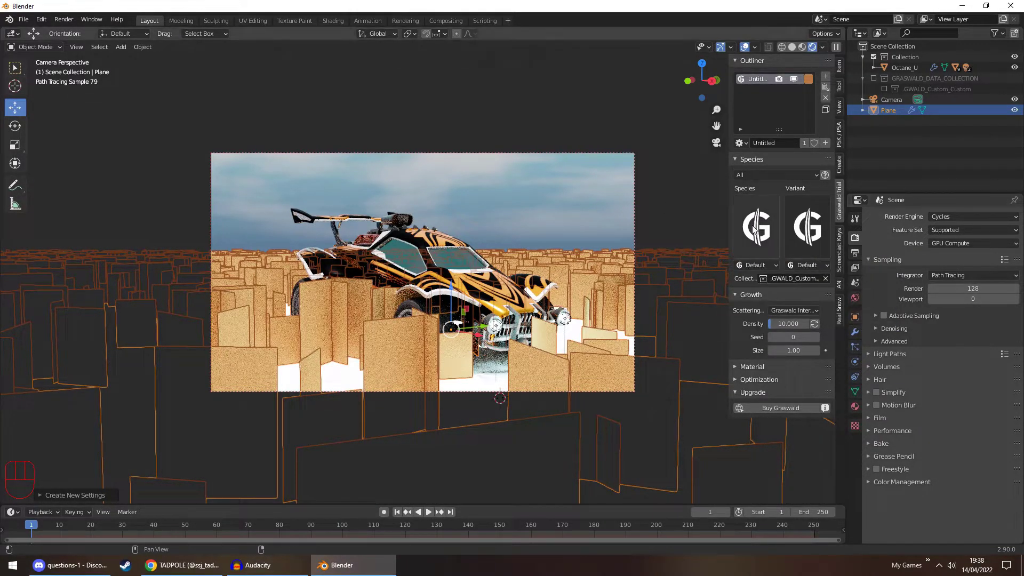
{"action": "left_click", "coordinate": [757, 228]}
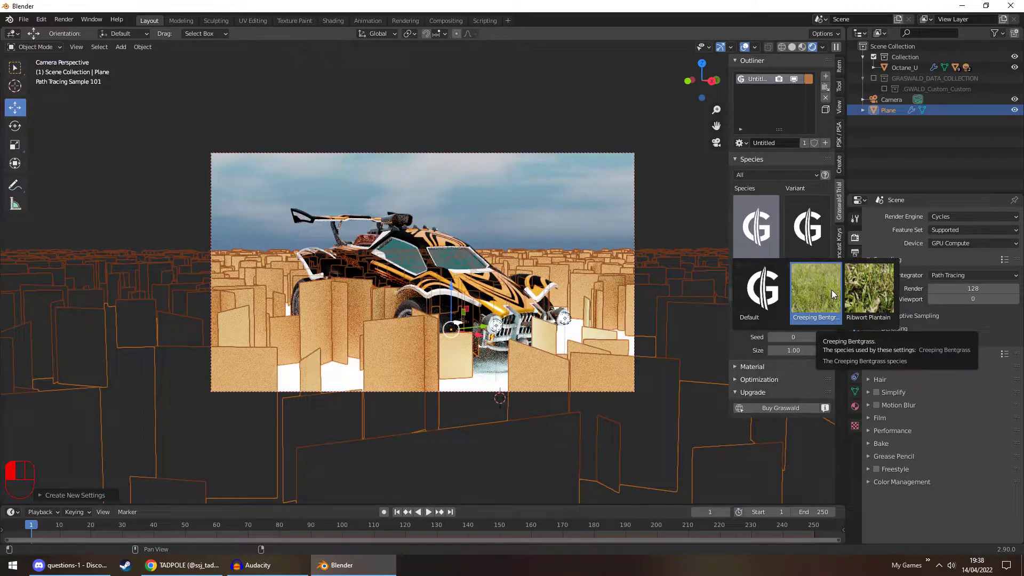
{"action": "left_click", "coordinate": [831, 290]}
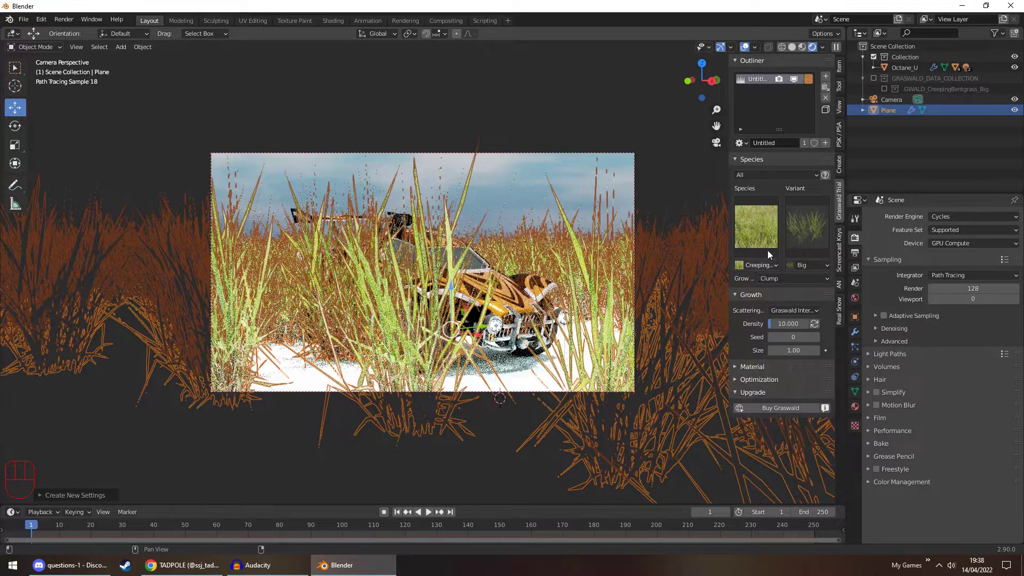
{"action": "left_click", "coordinate": [801, 47]}
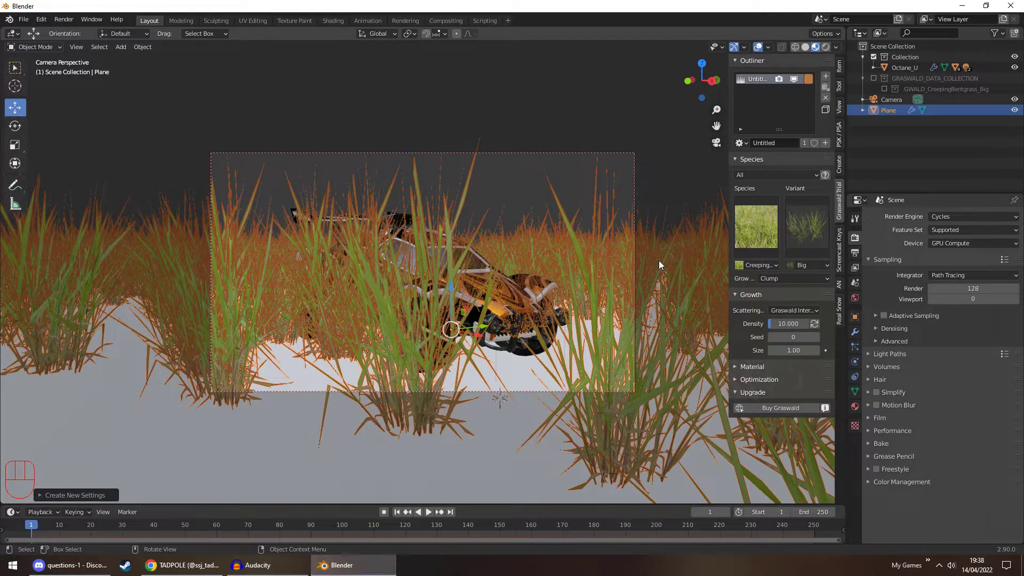
Toggle the grass's viewport visibility from a wider angle, then return to the camera view with the grass shown.
{"action": "left_click", "coordinate": [793, 79]}
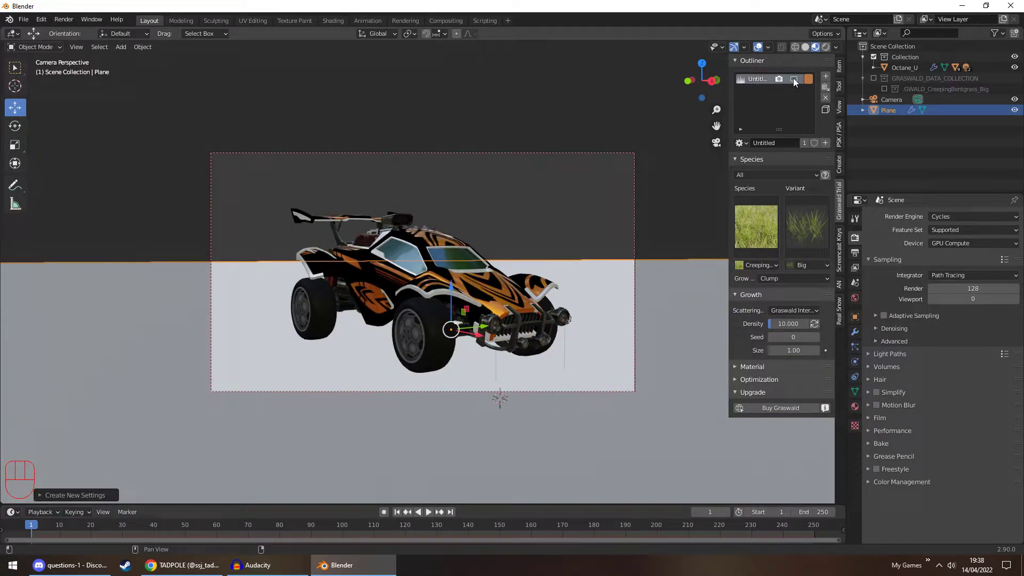
{"action": "middle_click_drag", "start_coordinate": [665, 133], "coordinate": [641, 144]}
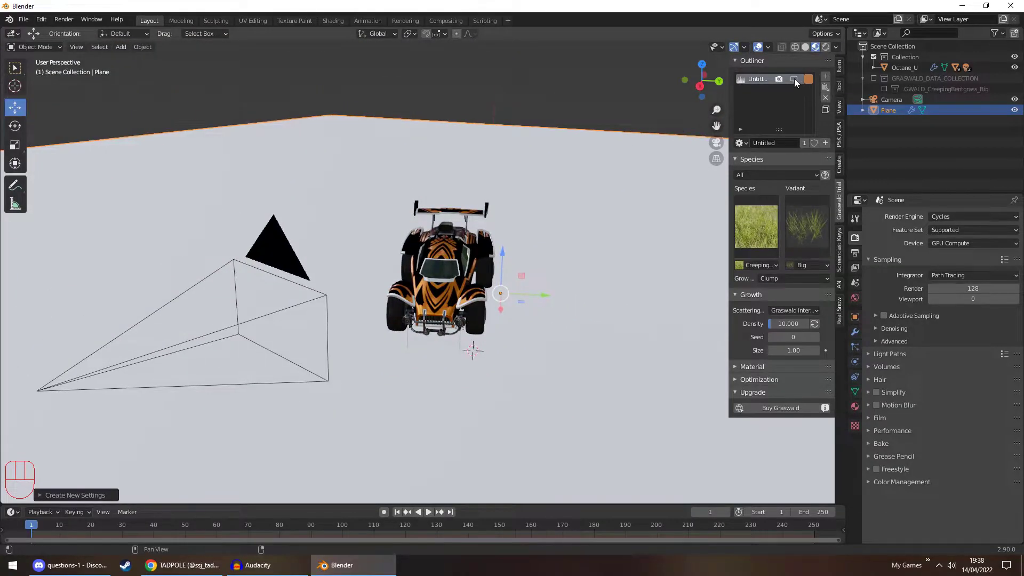
{"action": "left_click", "coordinate": [795, 79]}
{"action": "middle_click_drag", "start_coordinate": [512, 157], "coordinate": [573, 167]}
{"action": "left_click", "coordinate": [795, 79]}
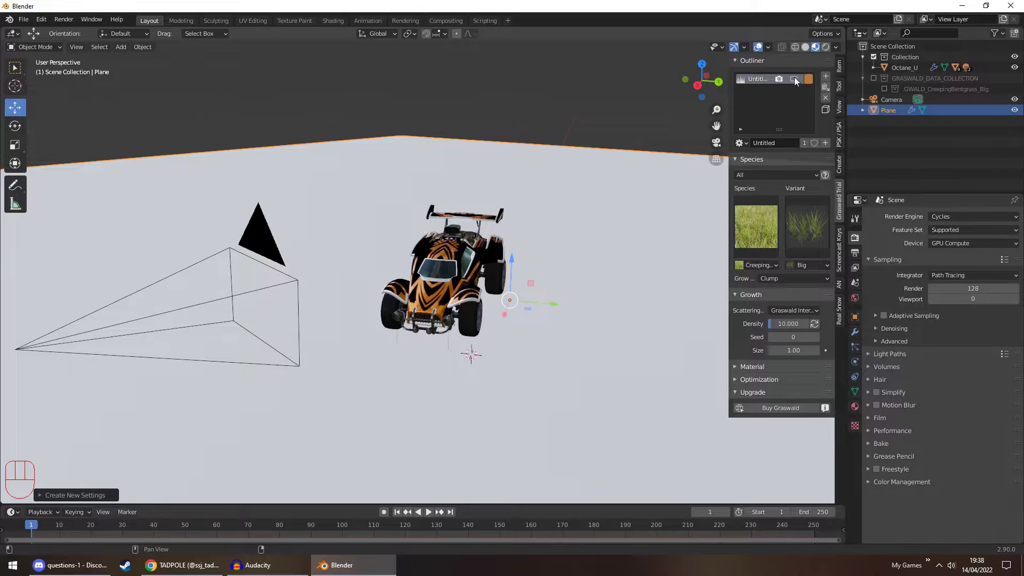
{"action": "left_click", "coordinate": [717, 143]}
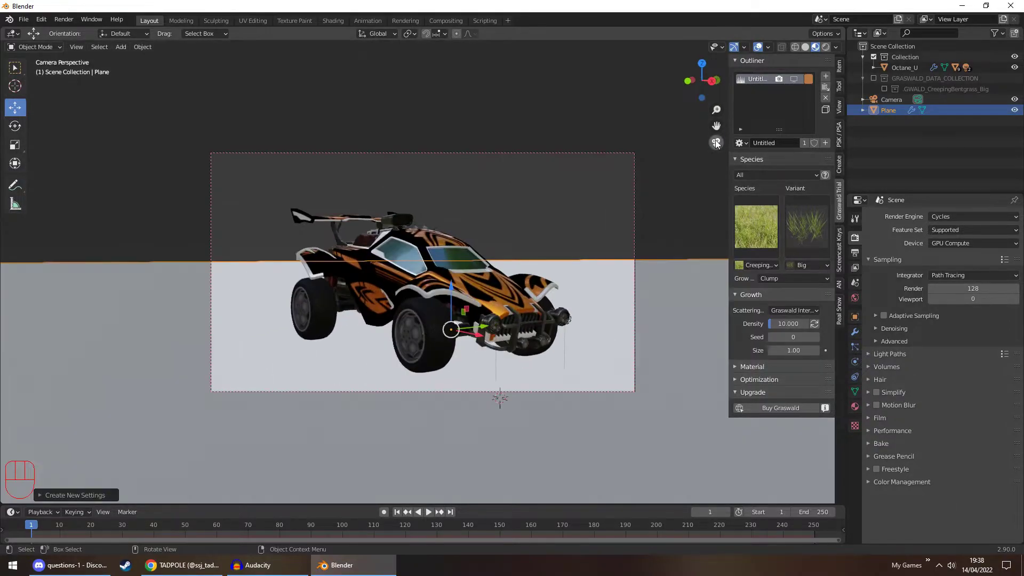
{"action": "left_click", "coordinate": [794, 79]}
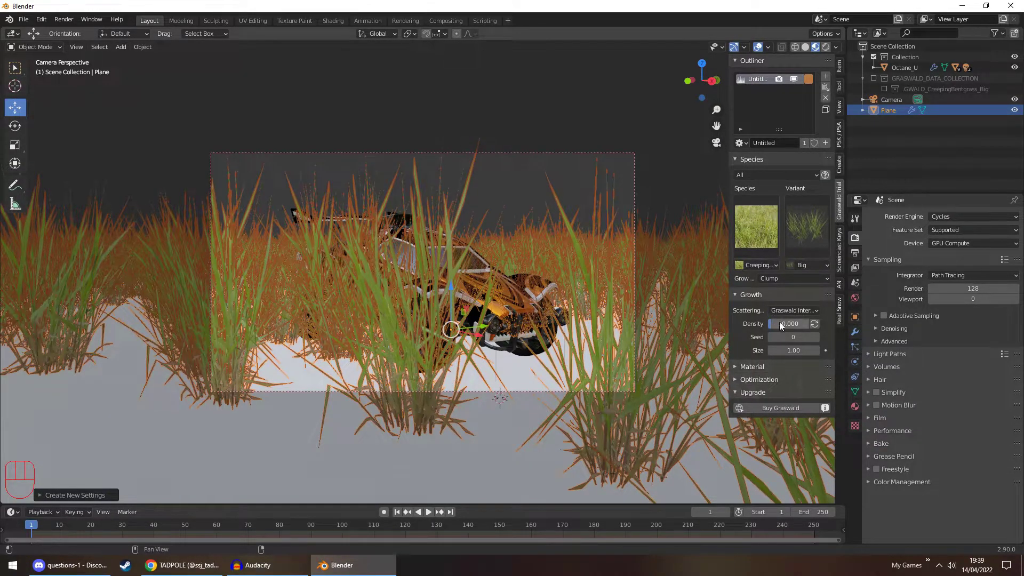
Set the Creeping Bentgrass growth size to 0.19.
{"action": "left_click", "coordinate": [794, 351]}
{"action": "left_click_drag", "start_coordinate": [793, 351], "coordinate": [742, 351]}
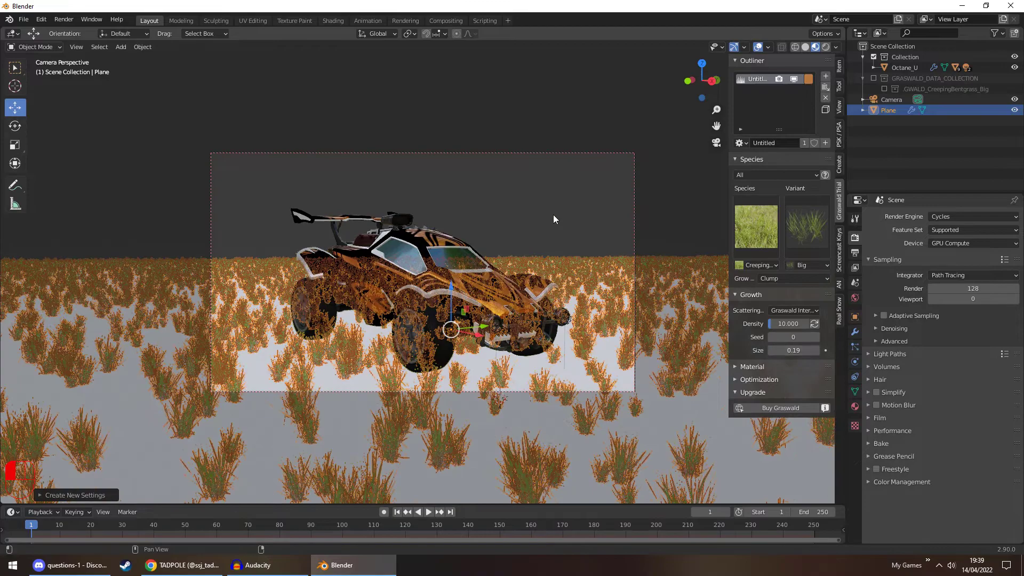
Set the grass growth to size 0.25, seed 26 and density 100.
{"action": "left_click", "coordinate": [548, 208]}
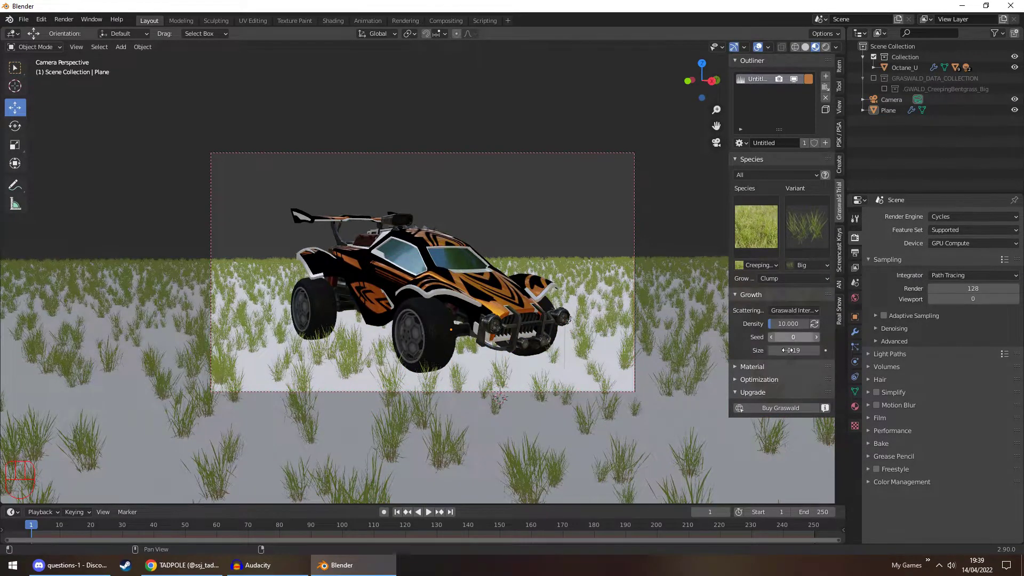
{"action": "left_click_drag", "start_coordinate": [794, 350], "coordinate": [817, 328]}
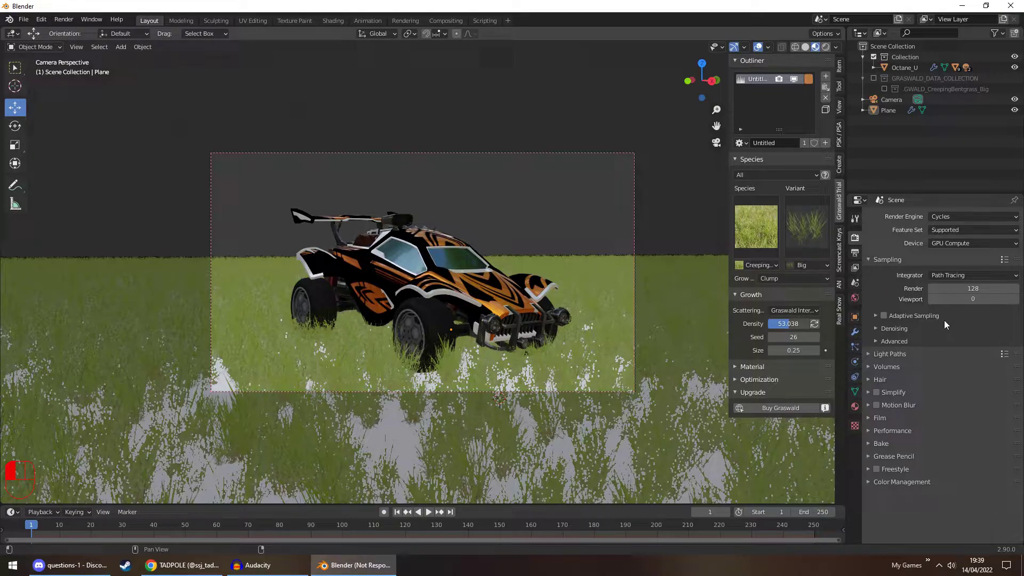
{"action": "left_click_drag", "start_coordinate": [793, 324], "coordinate": [801, 320]}
{"action": "left_click", "coordinate": [801, 321]}
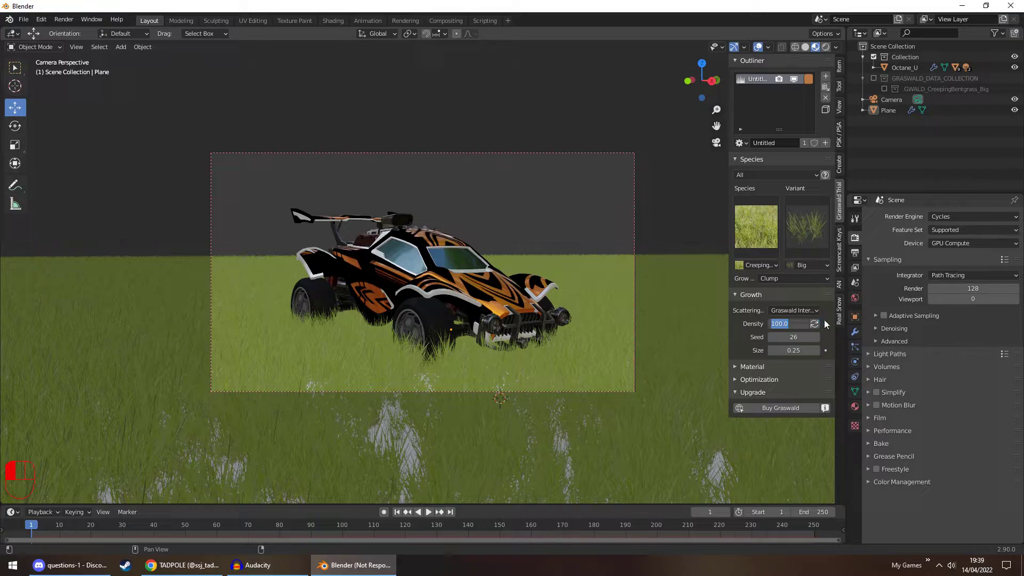
With the grass hidden in the viewport, scale the ground plane to X 7.810, Y 5.480 and move it to X -5.977 m, Y 2.8351 m.
{"action": "left_click", "coordinate": [795, 77]}
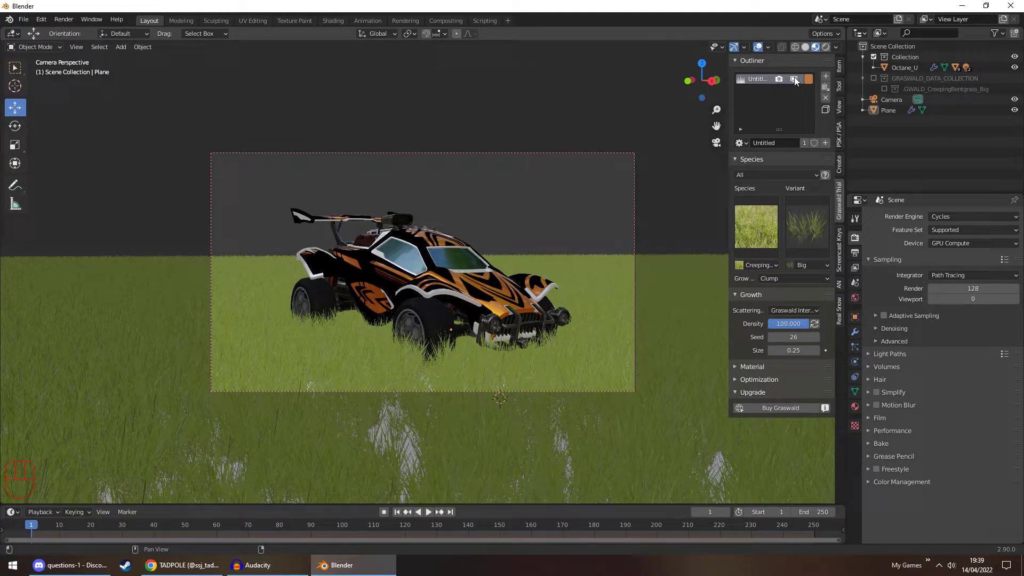
{"action": "left_click", "coordinate": [795, 79]}
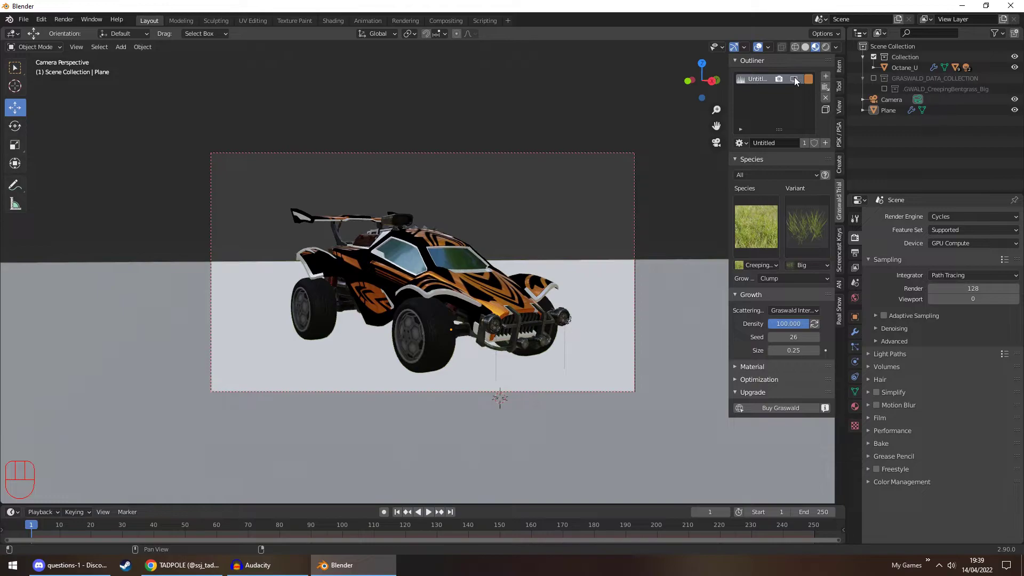
{"action": "left_click", "coordinate": [679, 307]}
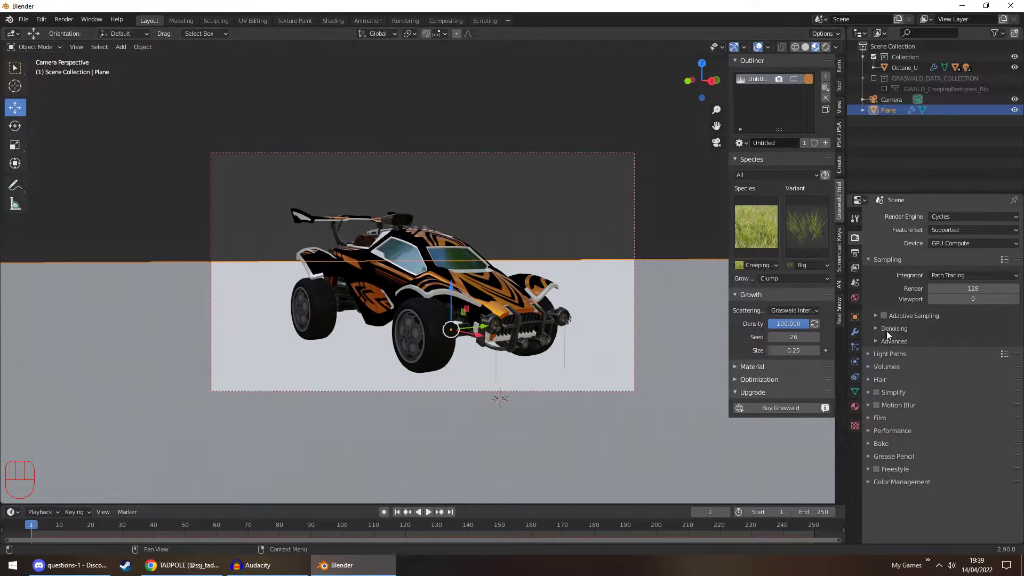
{"action": "left_click", "coordinate": [856, 318]}
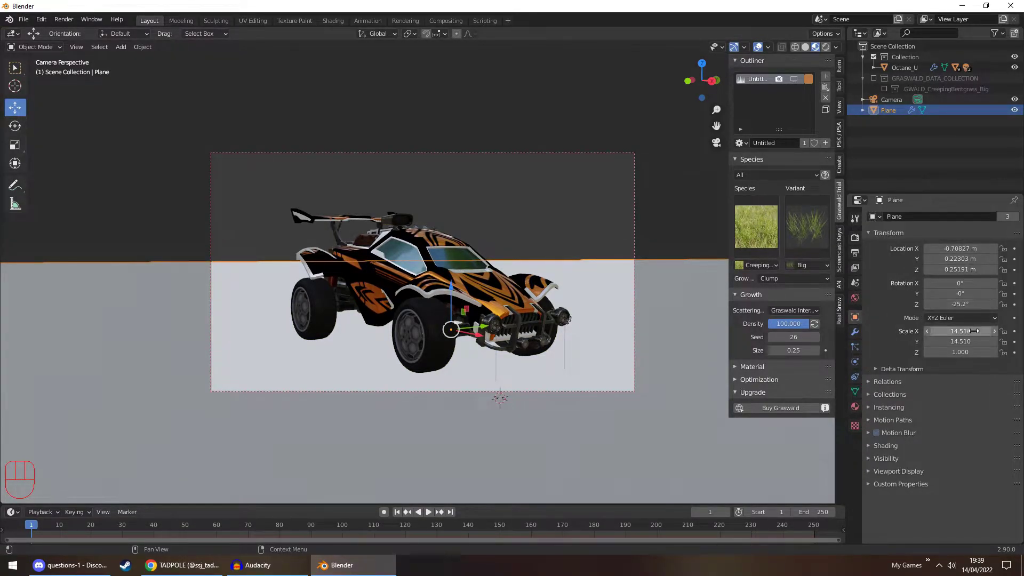
{"action": "left_click_drag", "start_coordinate": [961, 331], "coordinate": [753, 342]}
{"action": "key", "text": "ctrl+z"}
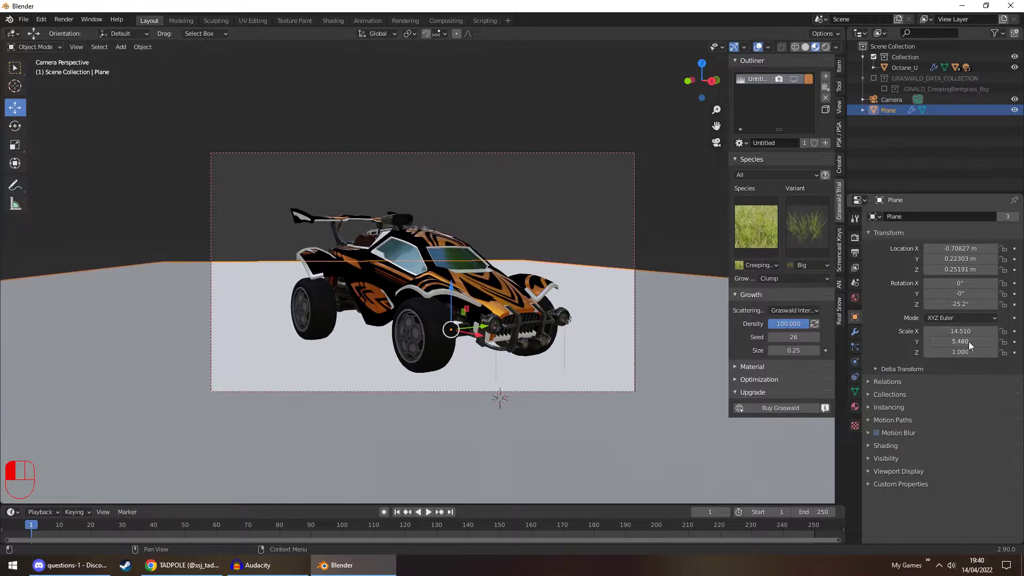
{"action": "left_click_drag", "start_coordinate": [485, 322], "coordinate": [638, 322]}
{"action": "left_click_drag", "start_coordinate": [961, 330], "coordinate": [421, 273]}
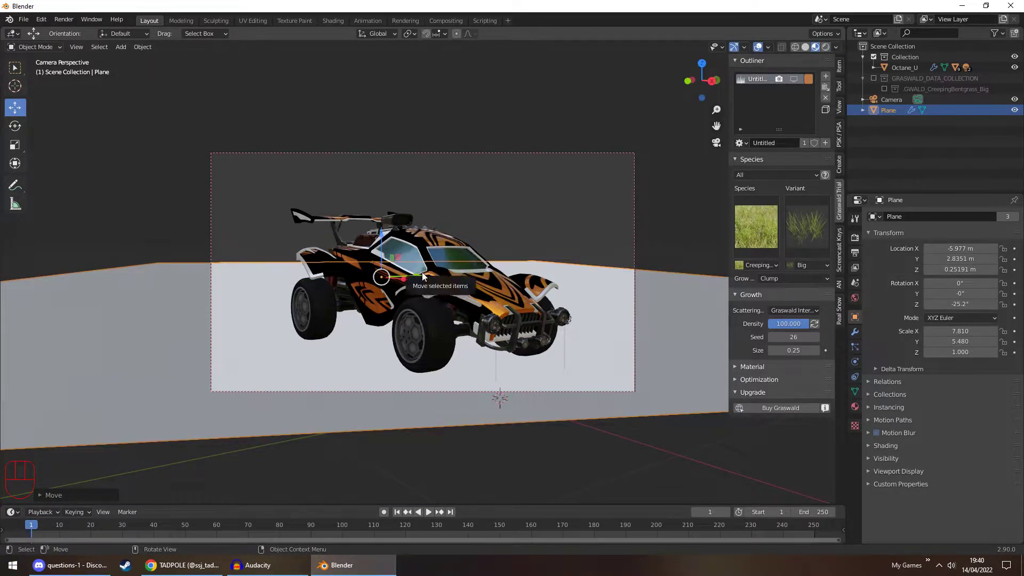
Refresh the grass density for the resized plane and check its coverage in the viewport, hiding the grass again when done.
{"action": "left_click", "coordinate": [814, 325]}
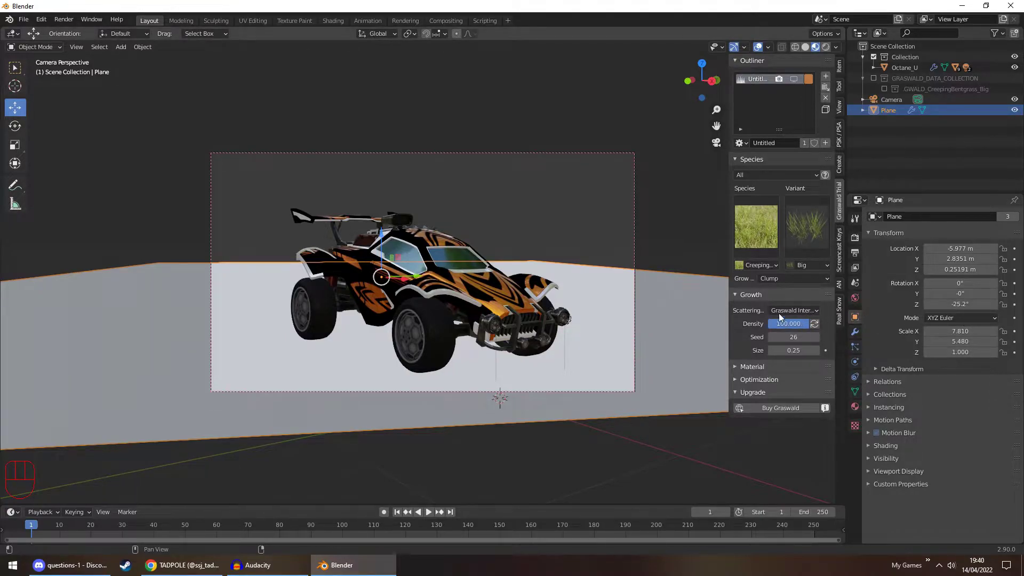
{"action": "left_click", "coordinate": [794, 79]}
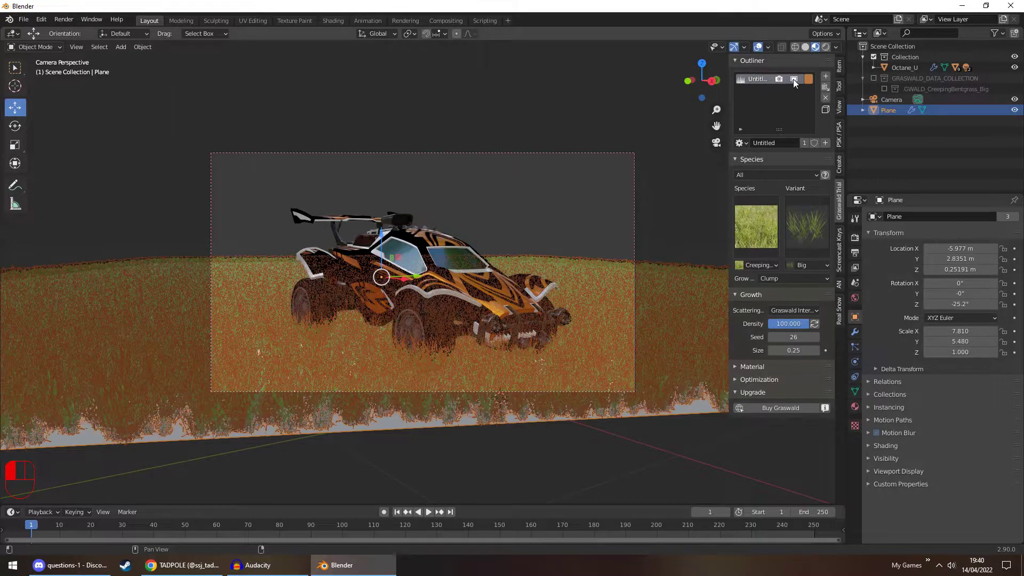
{"action": "left_click", "coordinate": [651, 178]}
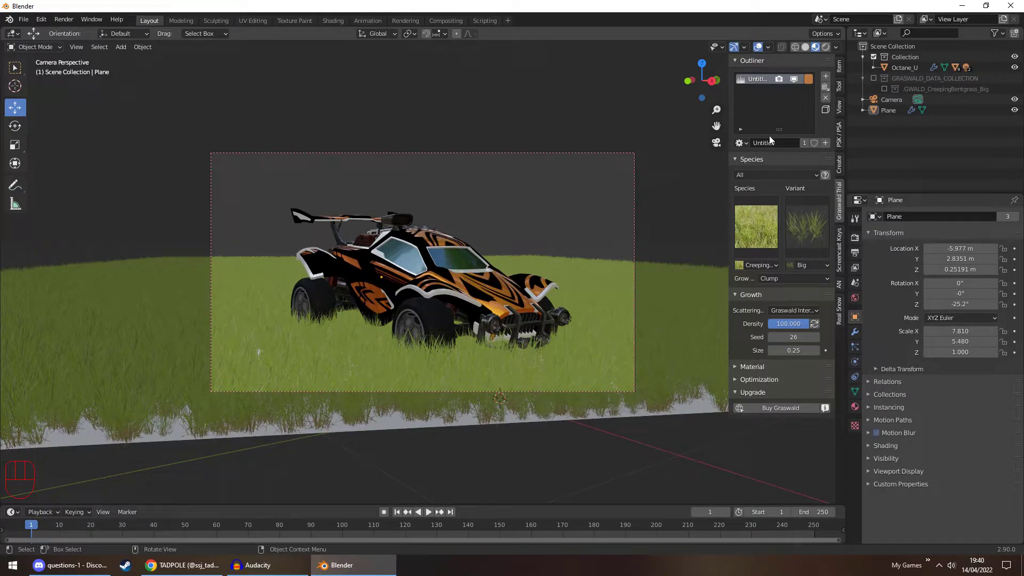
{"action": "left_click", "coordinate": [795, 79]}
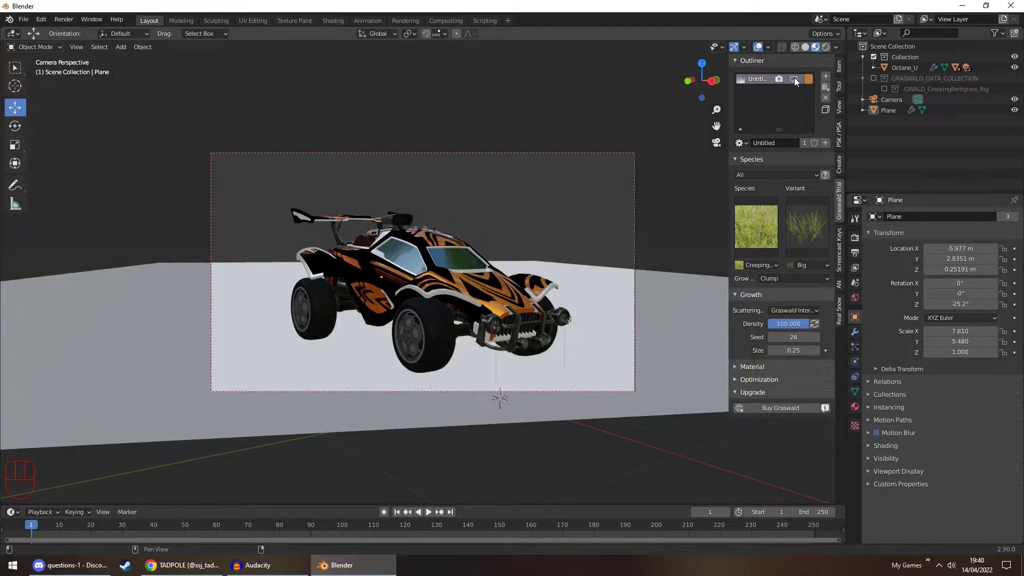
Give the ground plane a new material with a black base color, metallic 0.082, specular 0.246 and roughness 0.377.
{"action": "left_click", "coordinate": [645, 292]}
{"action": "left_click", "coordinate": [333, 20]}
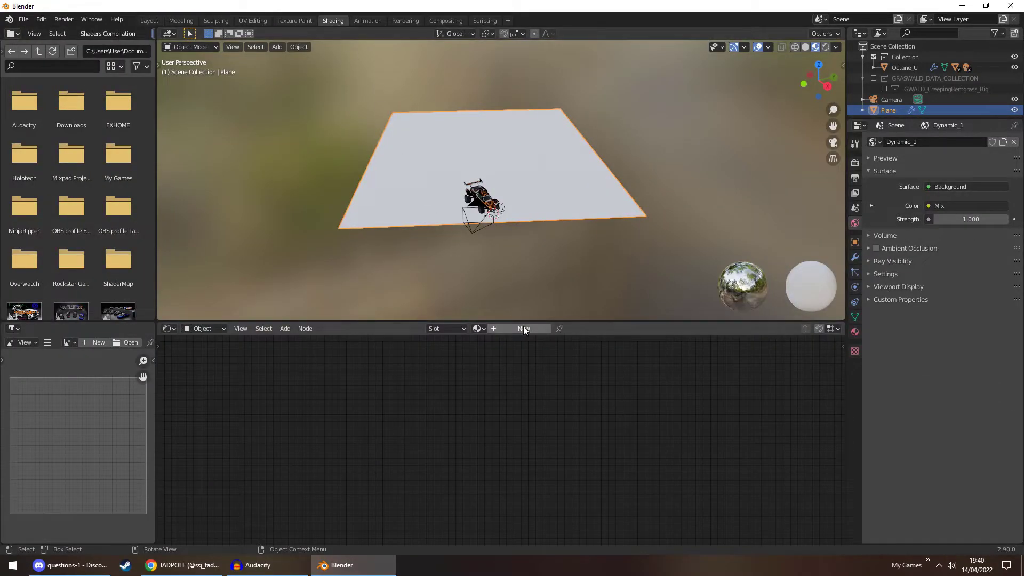
{"action": "left_click", "coordinate": [489, 384]}
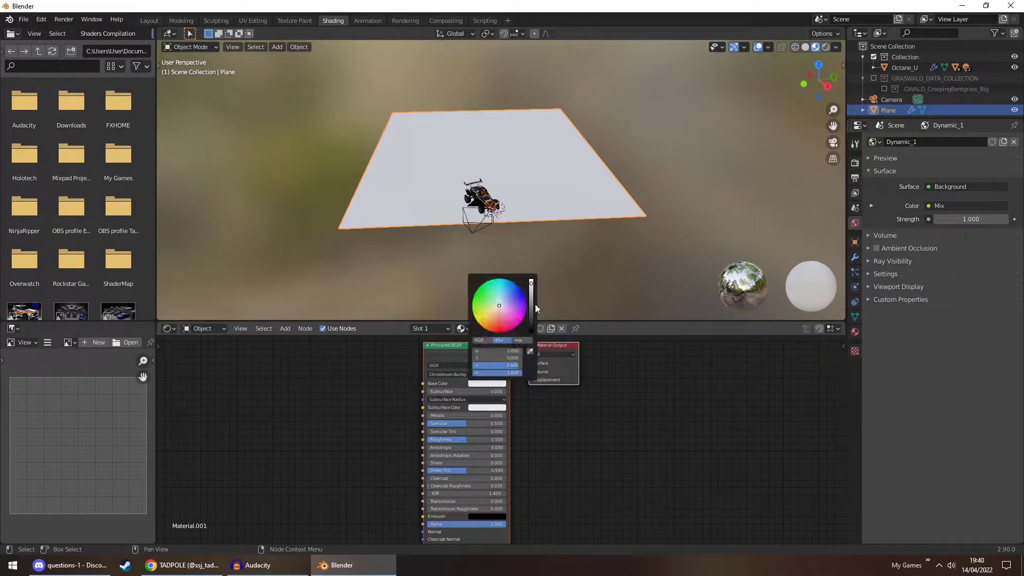
{"action": "left_click_drag", "start_coordinate": [533, 309], "coordinate": [532, 332]}
{"action": "left_click", "coordinate": [342, 255]}
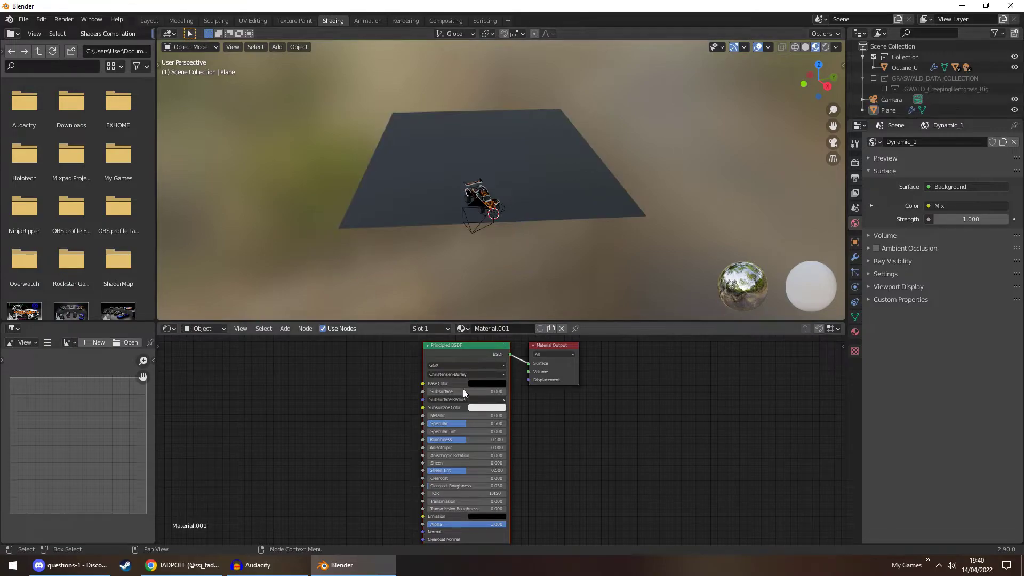
{"action": "mouse_move", "coordinate": [456, 416]}
{"action": "left_mouse_down"}
{"action": "mouse_move", "coordinate": [468, 429]}
{"action": "mouse_move", "coordinate": [451, 425]}
{"action": "mouse_move", "coordinate": [457, 440]}
{"action": "left_mouse_up"}
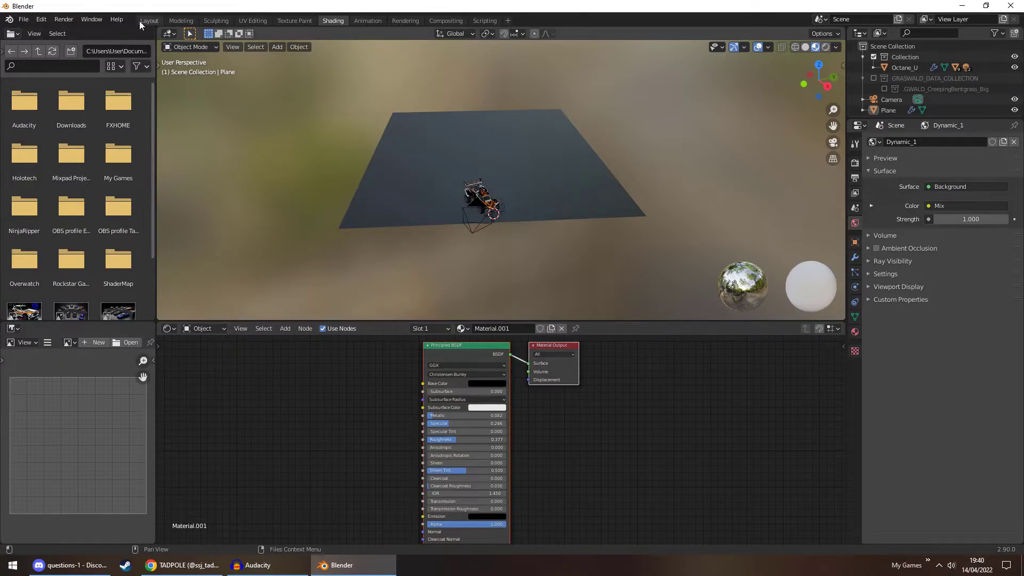
Return to the Layout workspace and preview the grass-covered shot in Rendered shading, hiding the grass again after checking it.
{"action": "left_click", "coordinate": [140, 20]}
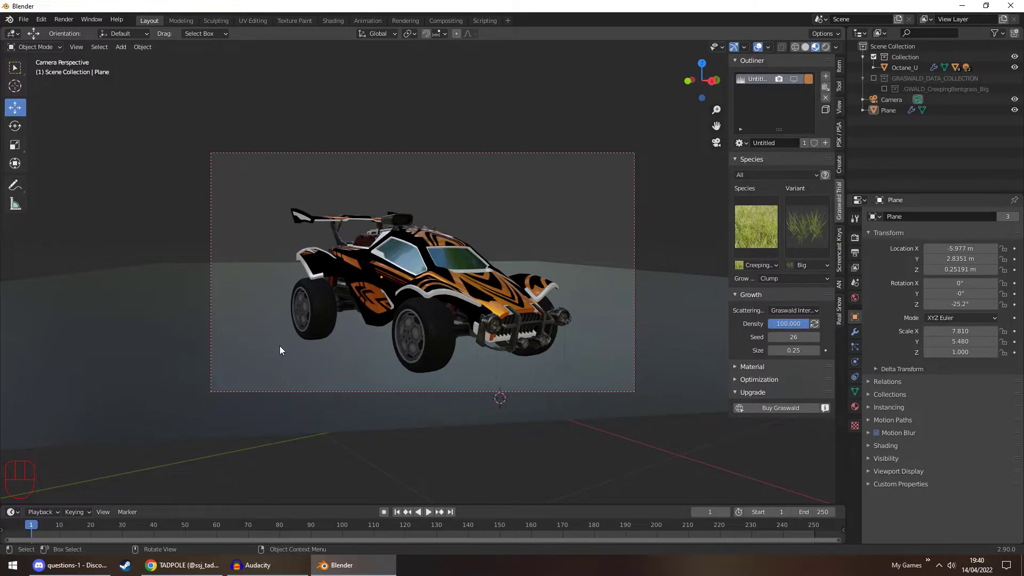
{"action": "left_click", "coordinate": [795, 79]}
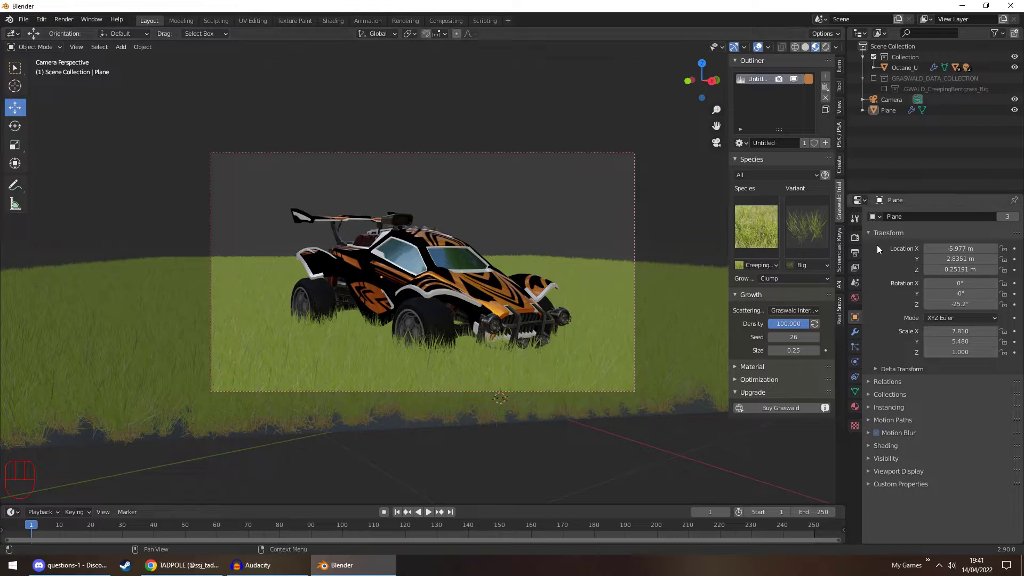
{"action": "left_click", "coordinate": [826, 47]}
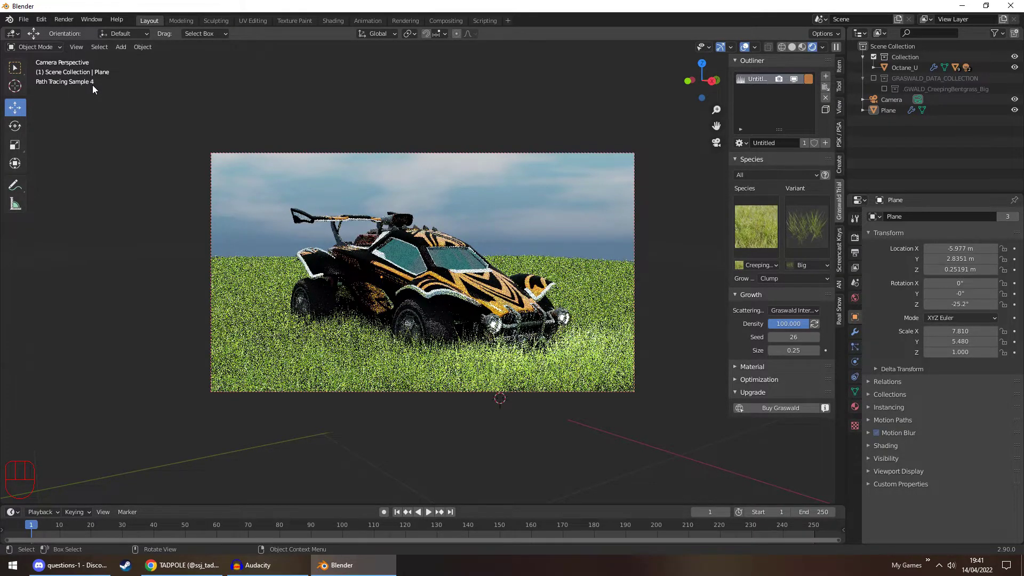
{"action": "left_click", "coordinate": [794, 78]}
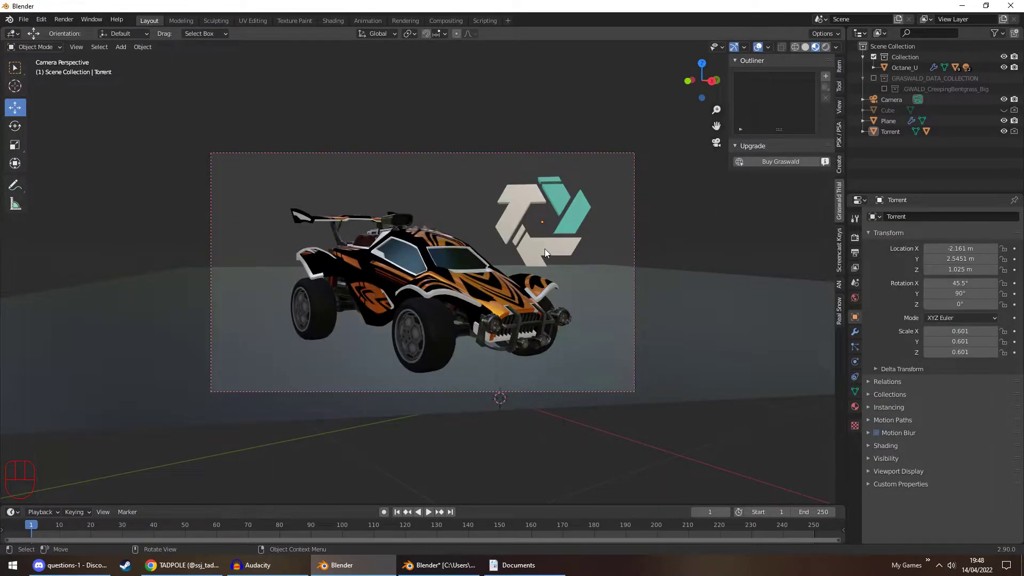
Examine the car, plane and Torrent logo from a wider angle, then return to the camera view with the plane selected.
{"action": "middle_click_drag", "start_coordinate": [590, 248], "coordinate": [514, 290]}
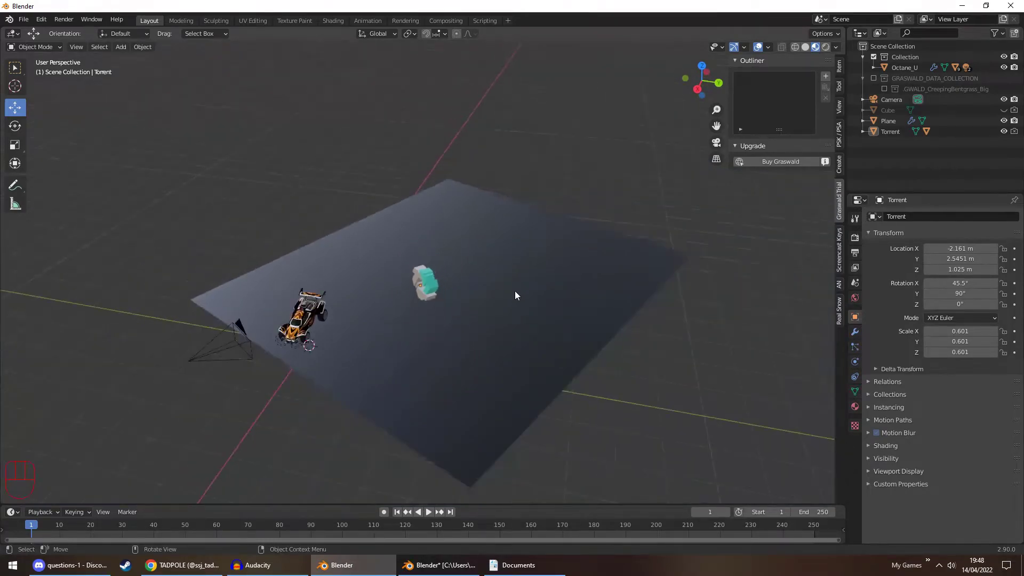
{"action": "left_click", "coordinate": [550, 281]}
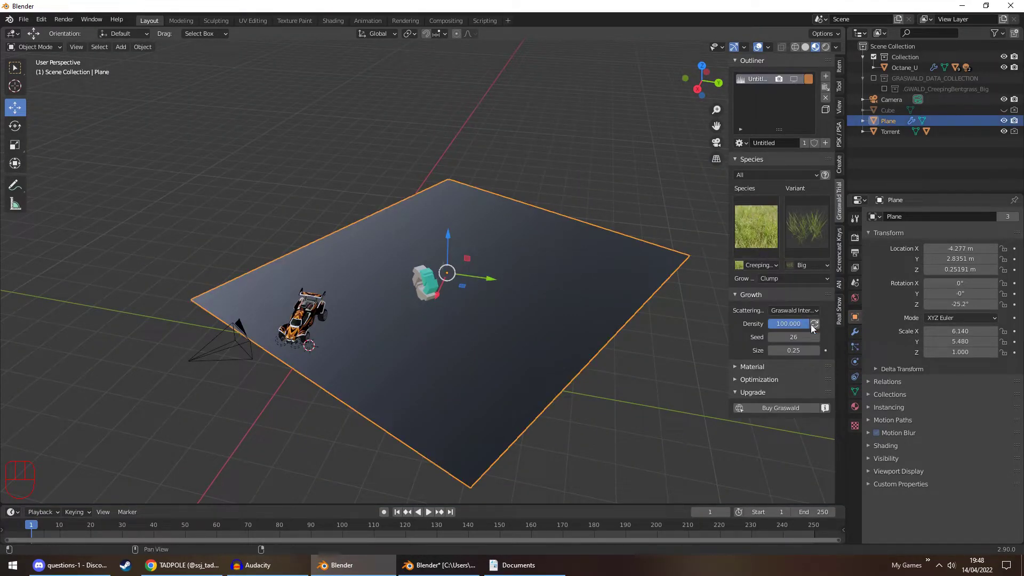
{"action": "left_click", "coordinate": [717, 143]}
{"action": "left_click", "coordinate": [638, 154]}
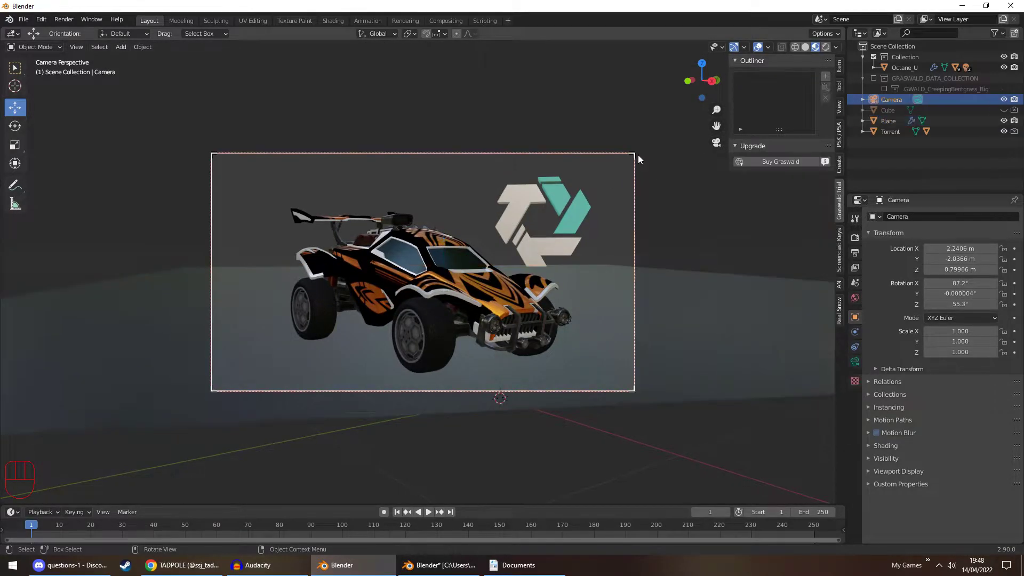
{"action": "left_click", "coordinate": [725, 310]}
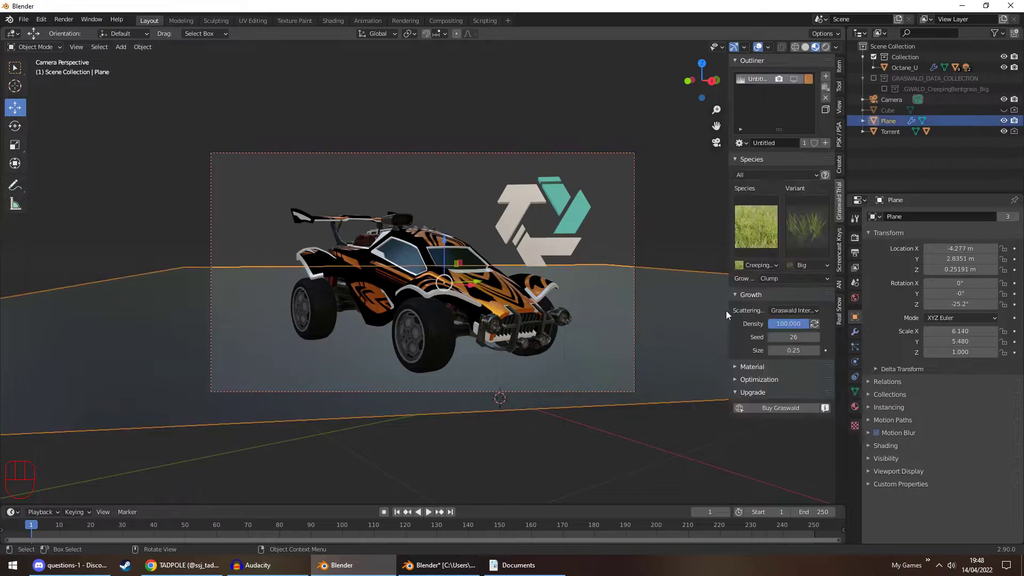
{"action": "key", "text": "n"}
{"action": "key", "text": "n"}
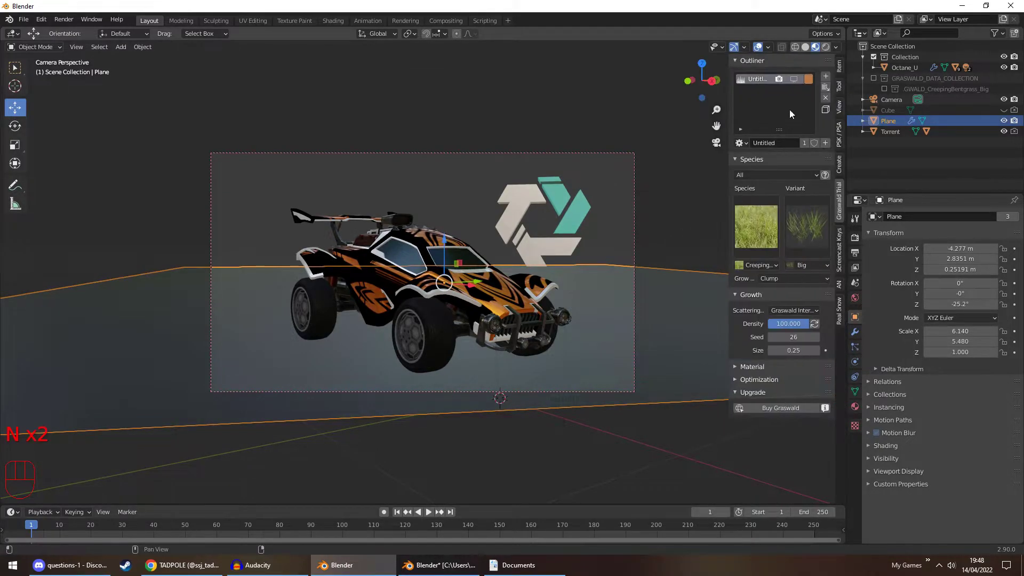
Preview the camera shot in Rendered shading with the grass shown, the plane deselected and the sidebar hidden.
{"action": "left_click", "coordinate": [826, 48]}
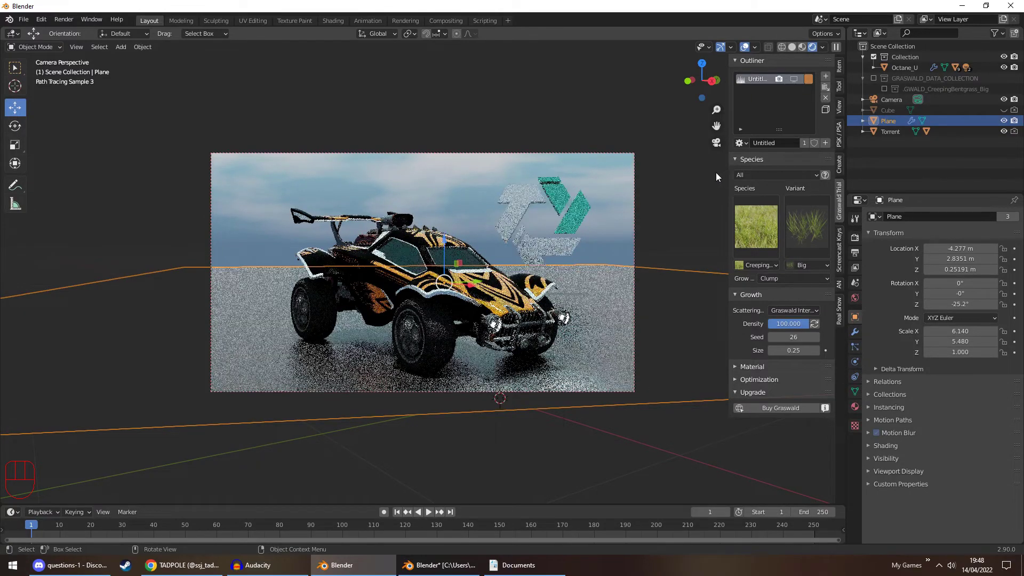
{"action": "left_click", "coordinate": [794, 79]}
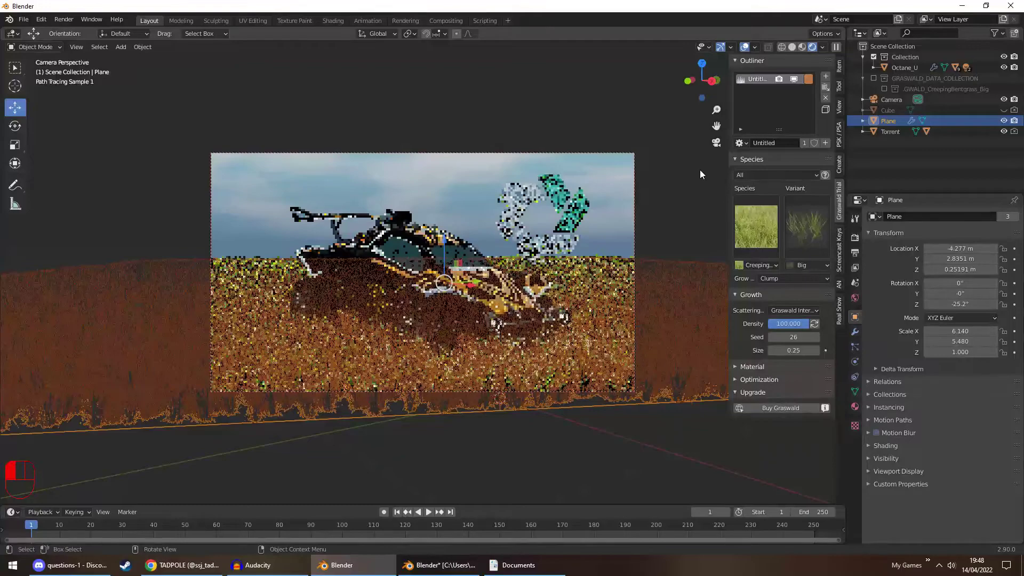
{"action": "left_click", "coordinate": [700, 170]}
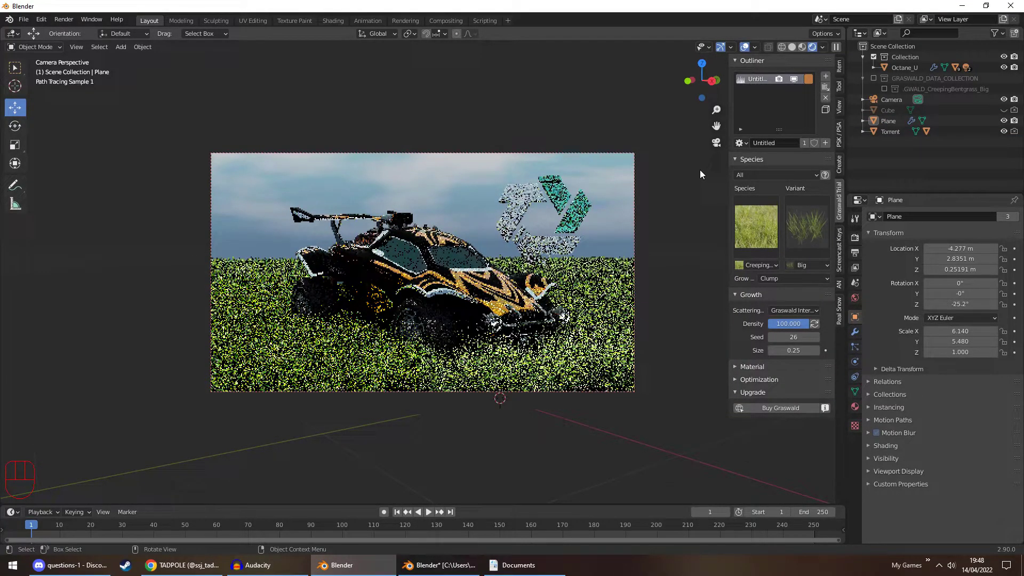
{"action": "key", "text": "n"}
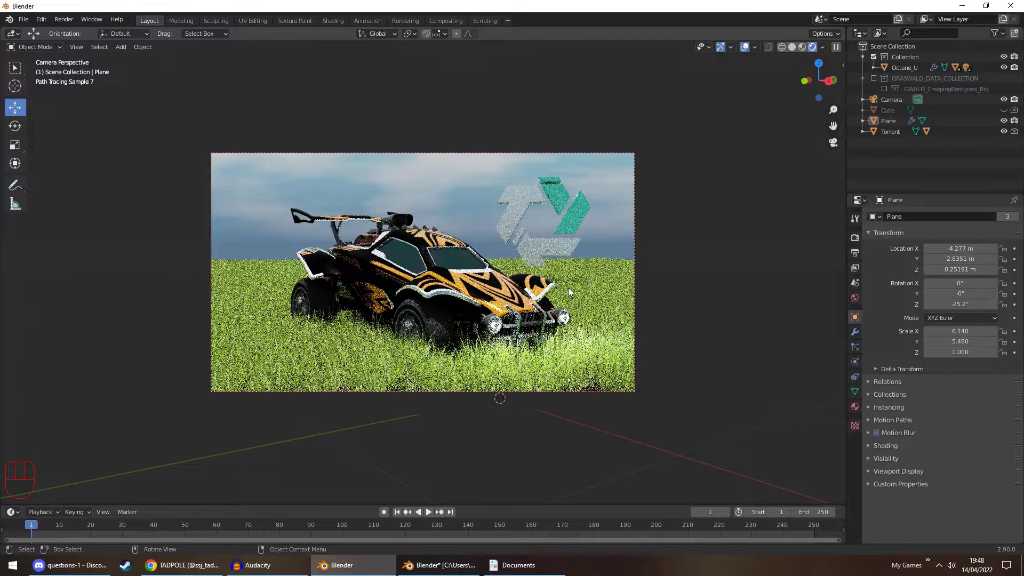
Try green and finally a fully saturated blue with hue 0.674 as the base color of the car's Coloured material in Material Preview shading.
{"action": "left_click", "coordinate": [513, 300]}
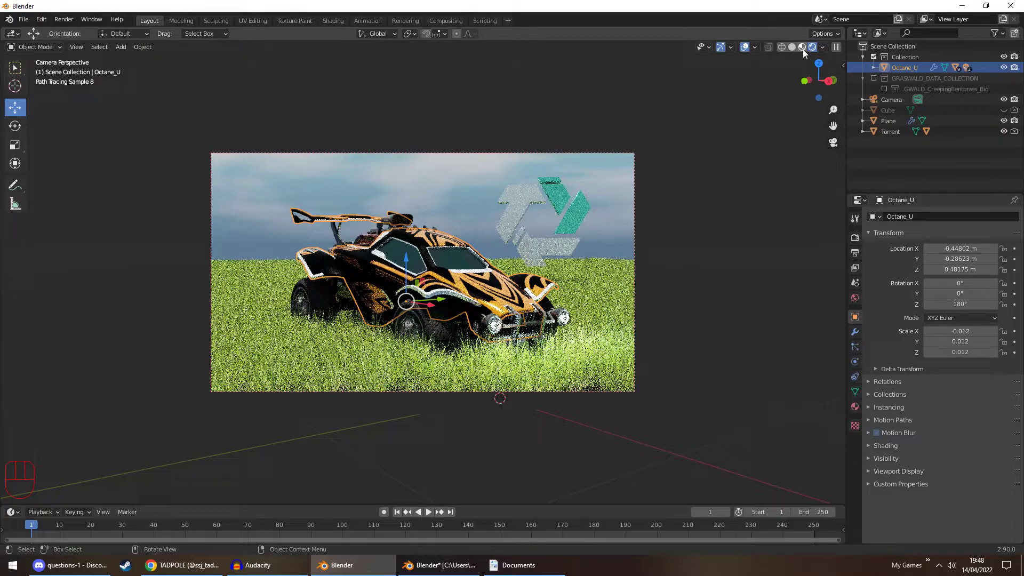
{"action": "left_click", "coordinate": [803, 48]}
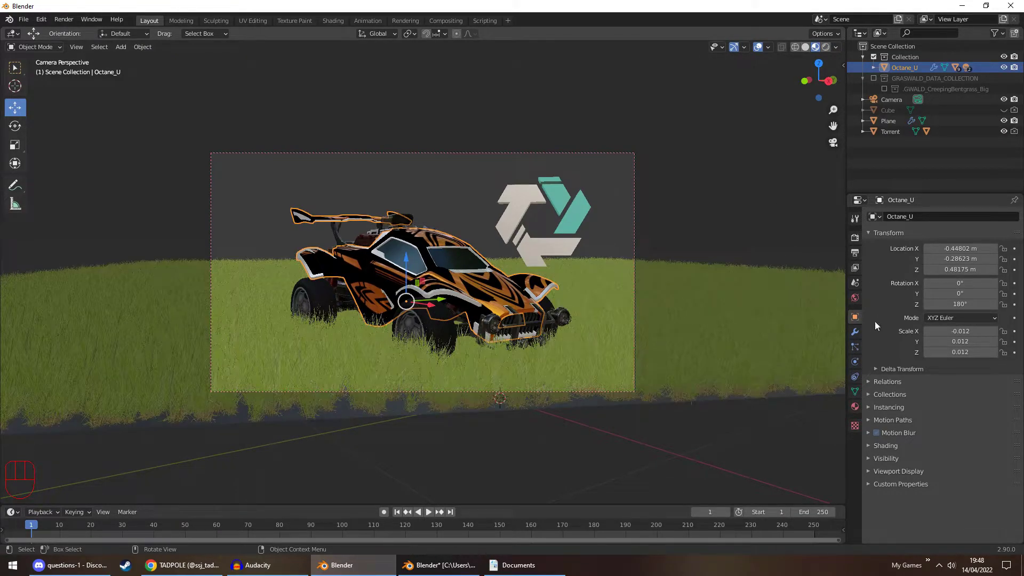
{"action": "left_click", "coordinate": [855, 406]}
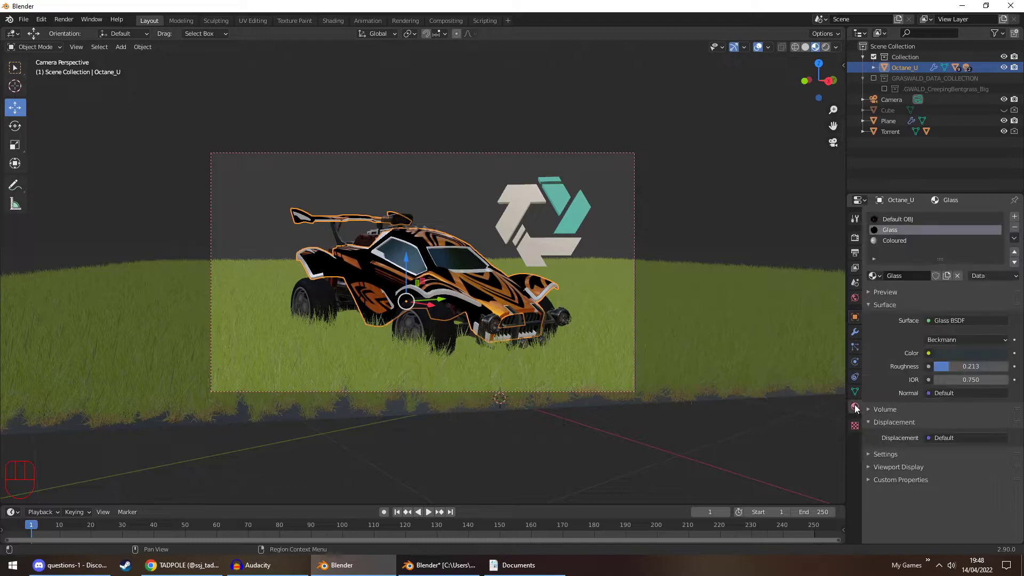
{"action": "left_click", "coordinate": [894, 241]}
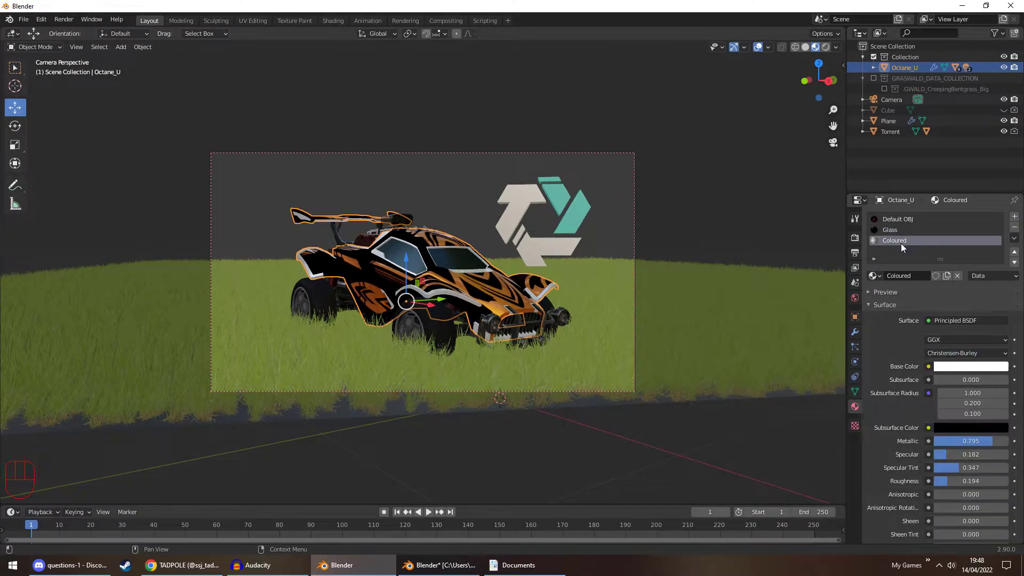
{"action": "left_click", "coordinate": [958, 369]}
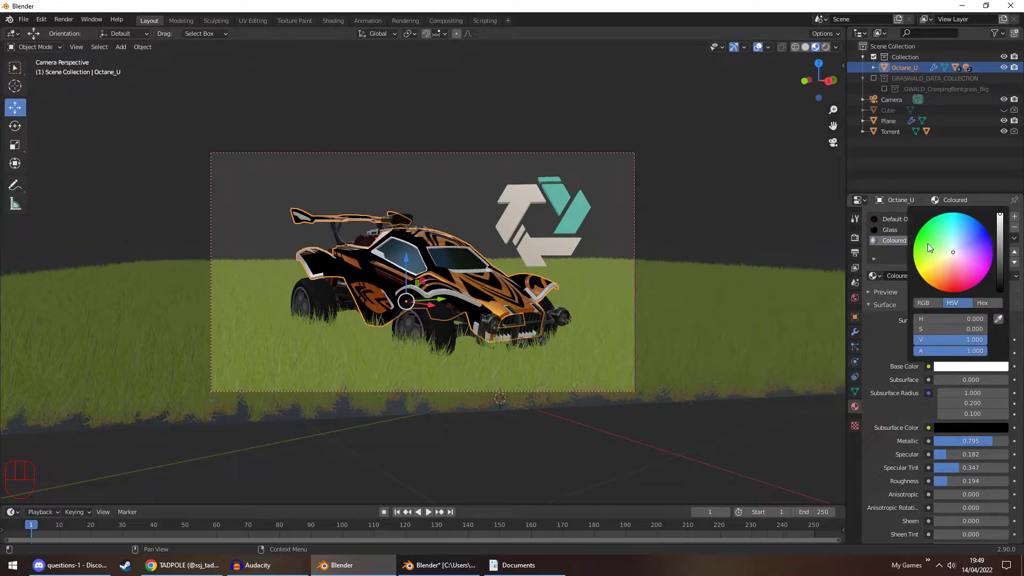
{"action": "left_click", "coordinate": [923, 226]}
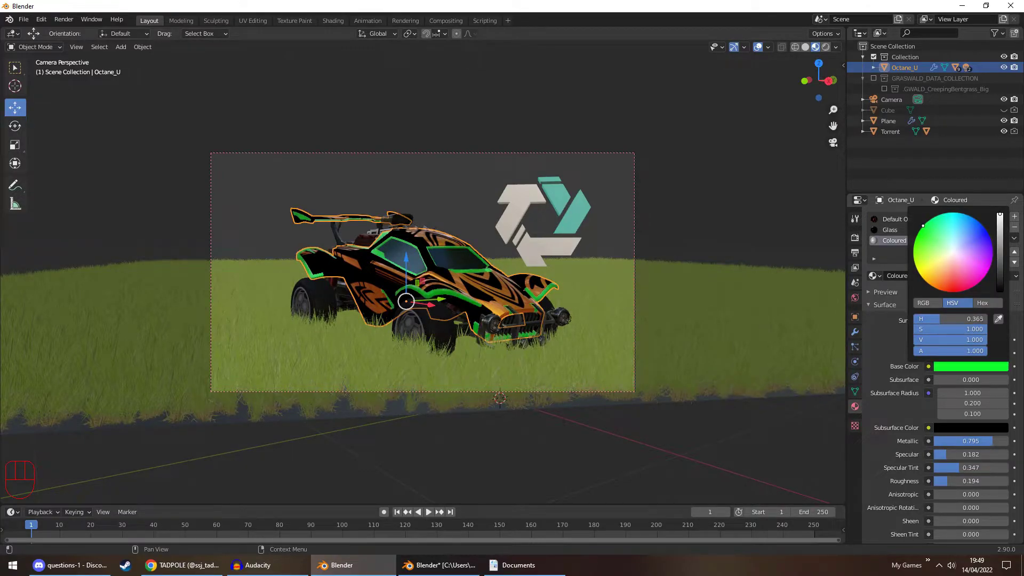
{"action": "left_click_drag", "start_coordinate": [923, 226], "coordinate": [989, 234]}
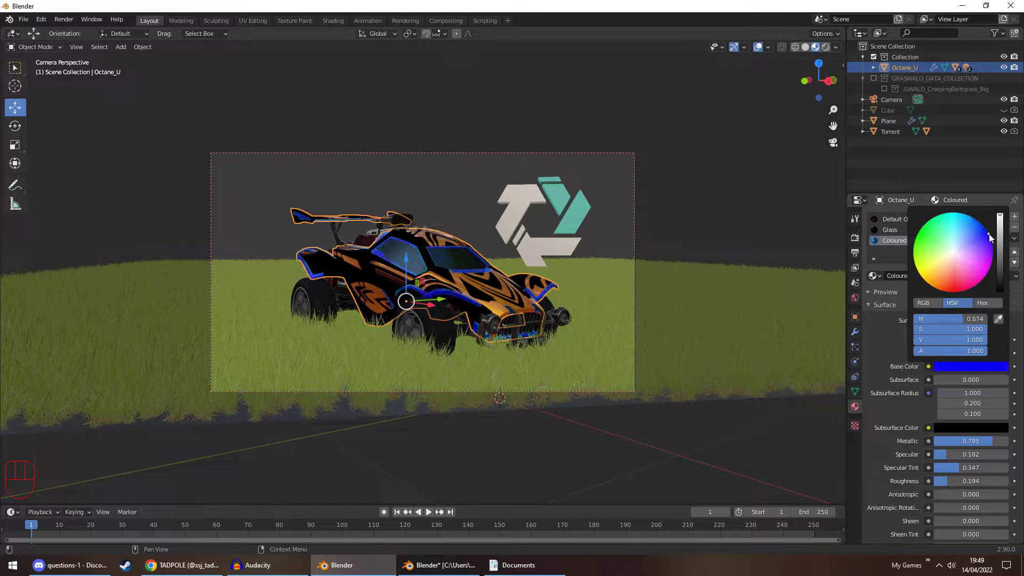
Hide the Graswald grass on the ground plane in the viewport, leaving the plane deselected and the sidebar hidden.
{"action": "left_click", "coordinate": [688, 310]}
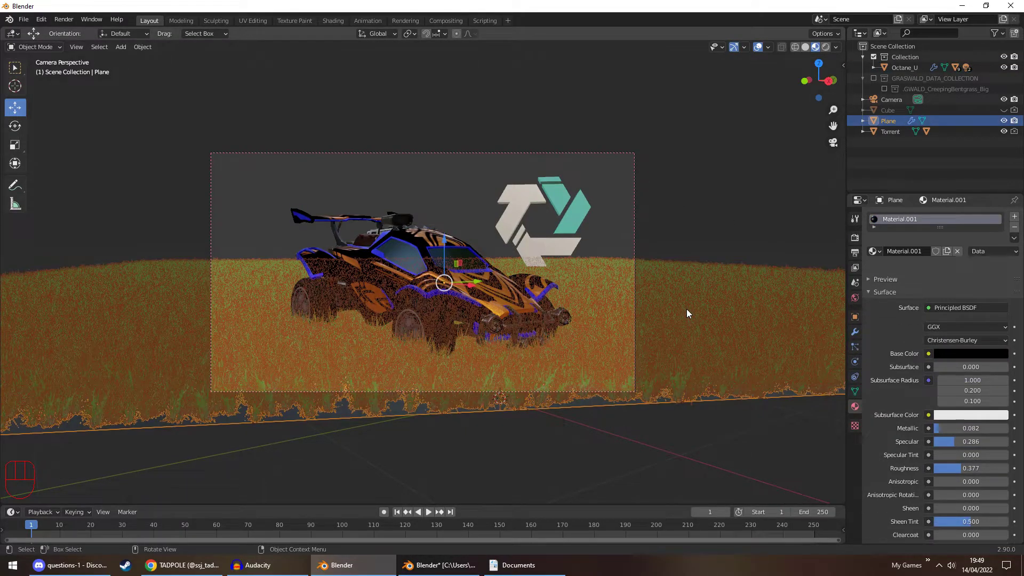
{"action": "key", "text": "n"}
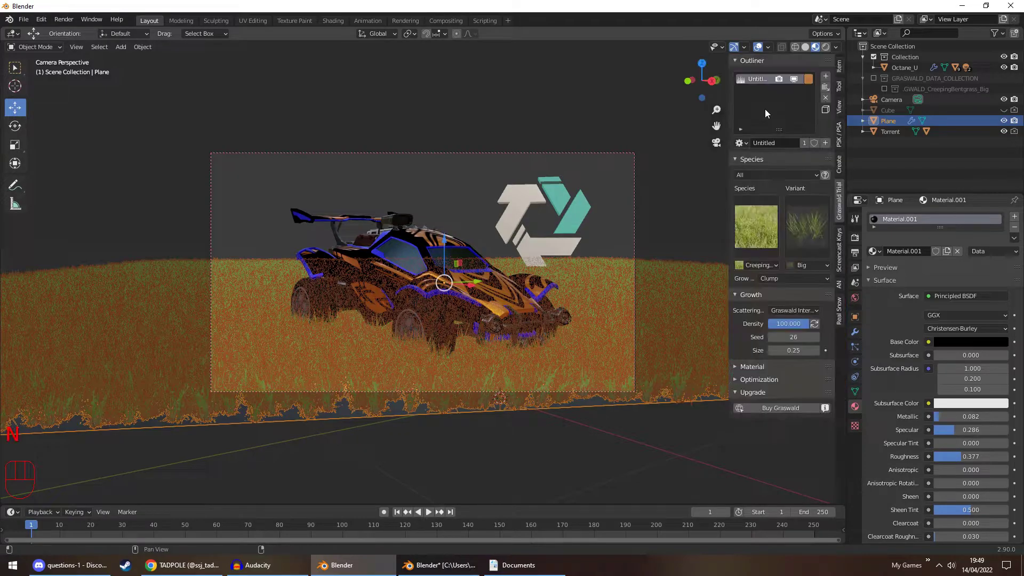
{"action": "left_click", "coordinate": [794, 79]}
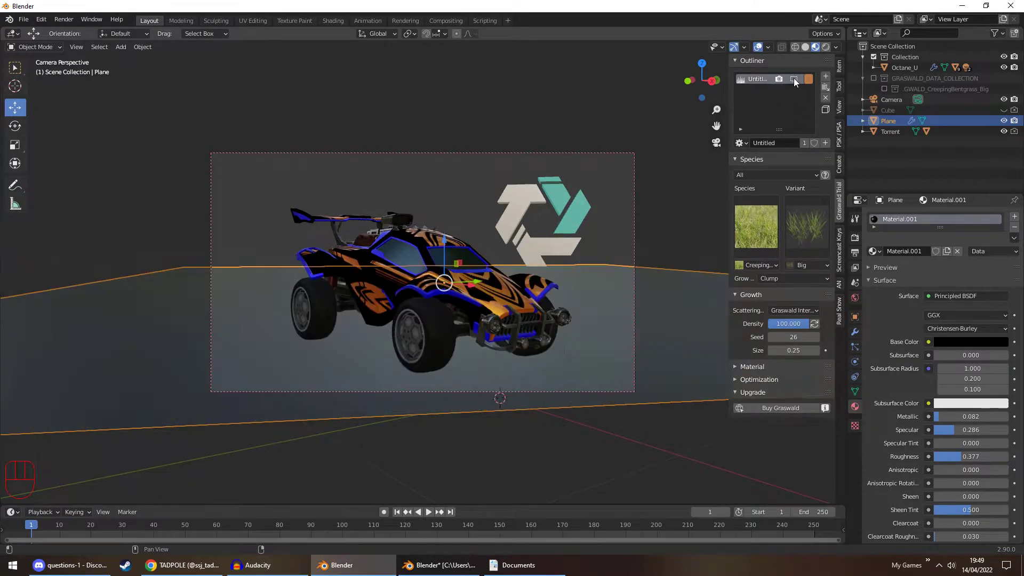
{"action": "left_click", "coordinate": [674, 167]}
{"action": "key", "text": "n"}
Restore the car's Coloured material to a white base color with saturation 0 and deselect the car.
{"action": "left_click", "coordinate": [486, 285]}
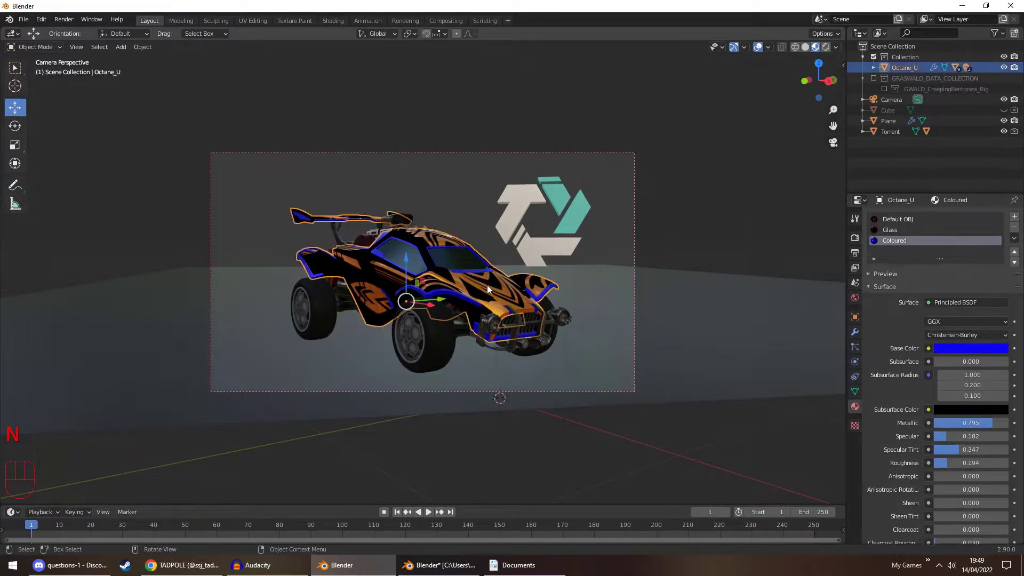
{"action": "left_click", "coordinate": [973, 366]}
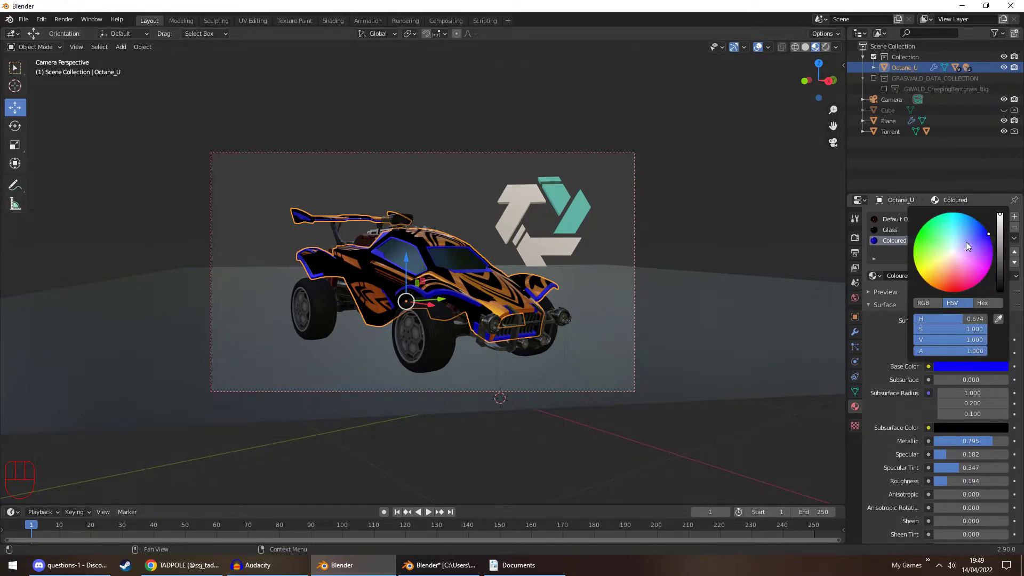
{"action": "left_click", "coordinate": [954, 294]}
{"action": "left_click_drag", "start_coordinate": [955, 329], "coordinate": [913, 329]}
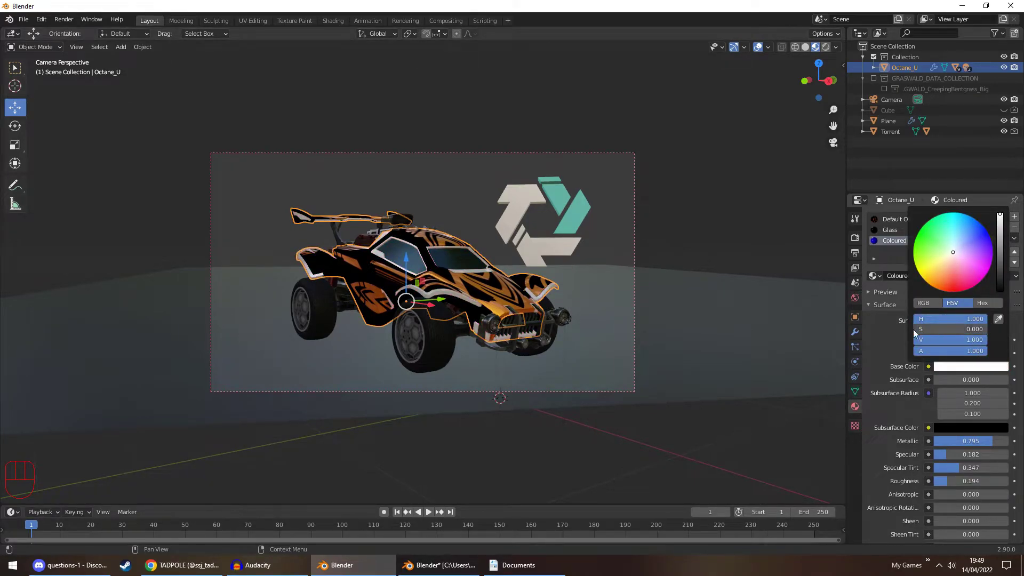
{"action": "left_click", "coordinate": [782, 209]}
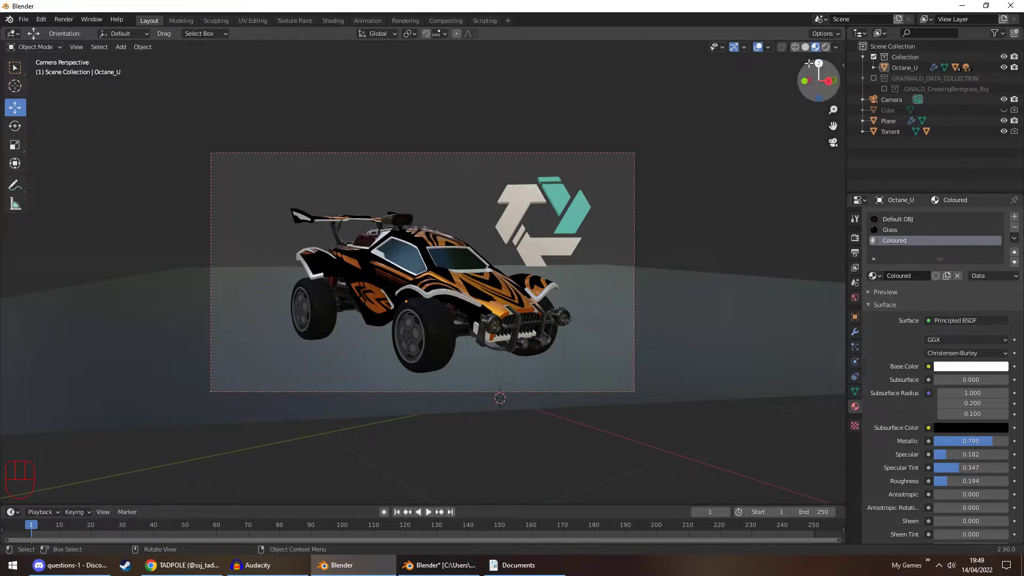
Examine the car, plane and logo without grass in Rendered shading, then return to the camera view with nothing selected.
{"action": "left_click", "coordinate": [826, 46]}
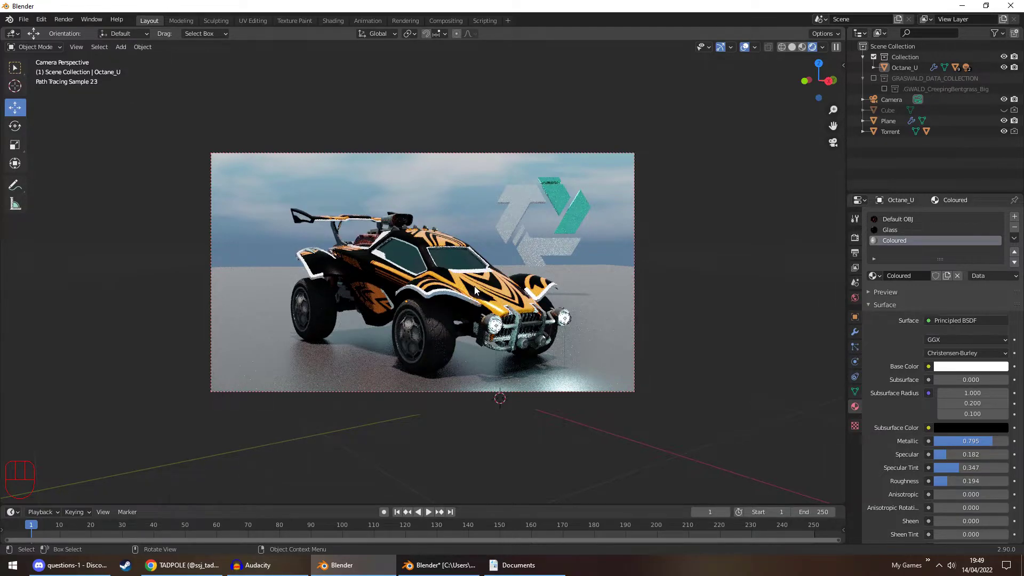
{"action": "mouse_move", "coordinate": [495, 286]}
{"action": "middle_mouse_down"}
{"action": "mouse_move", "coordinate": [487, 294]}
{"action": "mouse_move", "coordinate": [814, 136]}
{"action": "middle_mouse_up"}
{"action": "left_click", "coordinate": [833, 142]}
{"action": "left_click", "coordinate": [375, 279]}
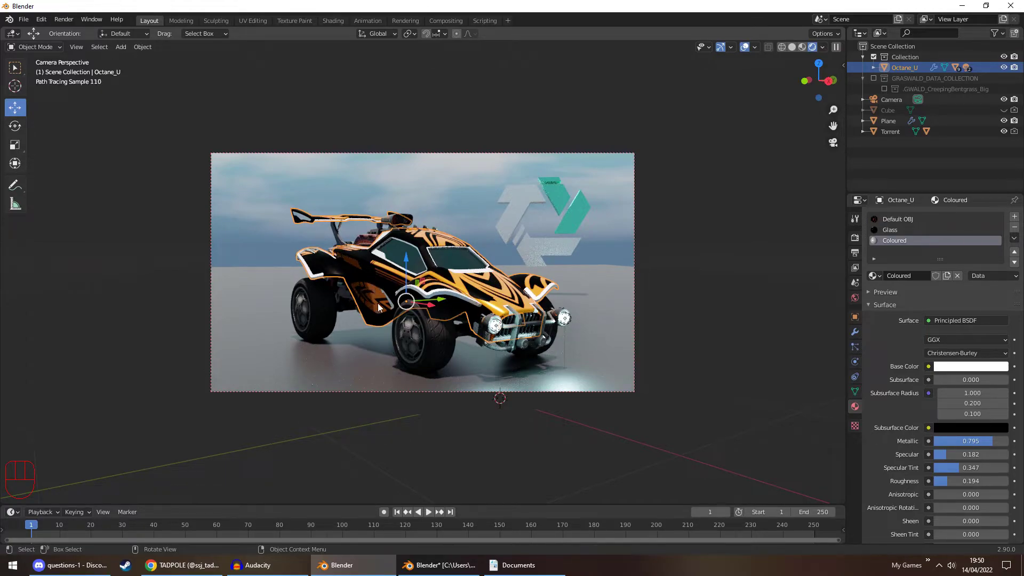
{"action": "left_click", "coordinate": [443, 210]}
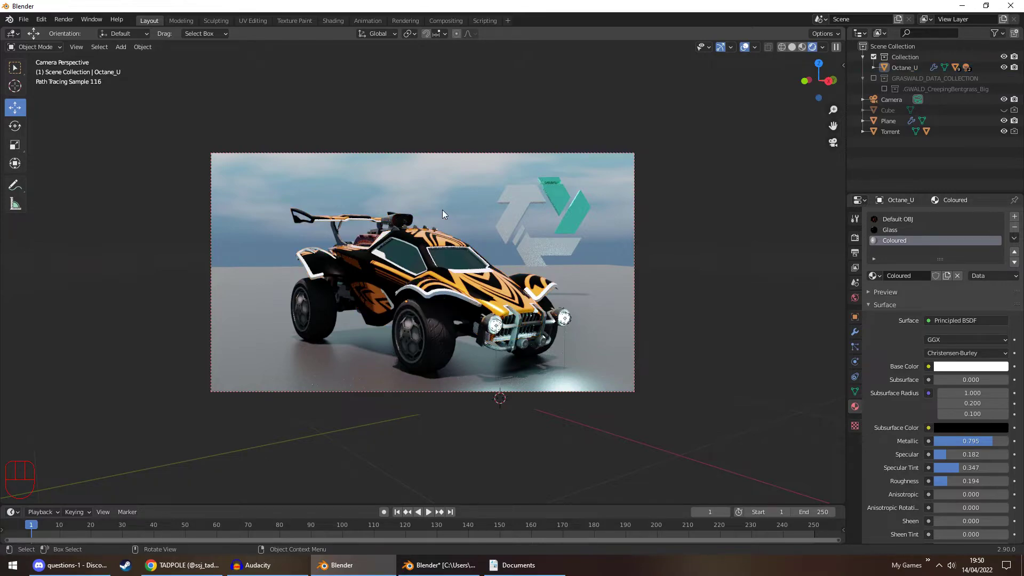